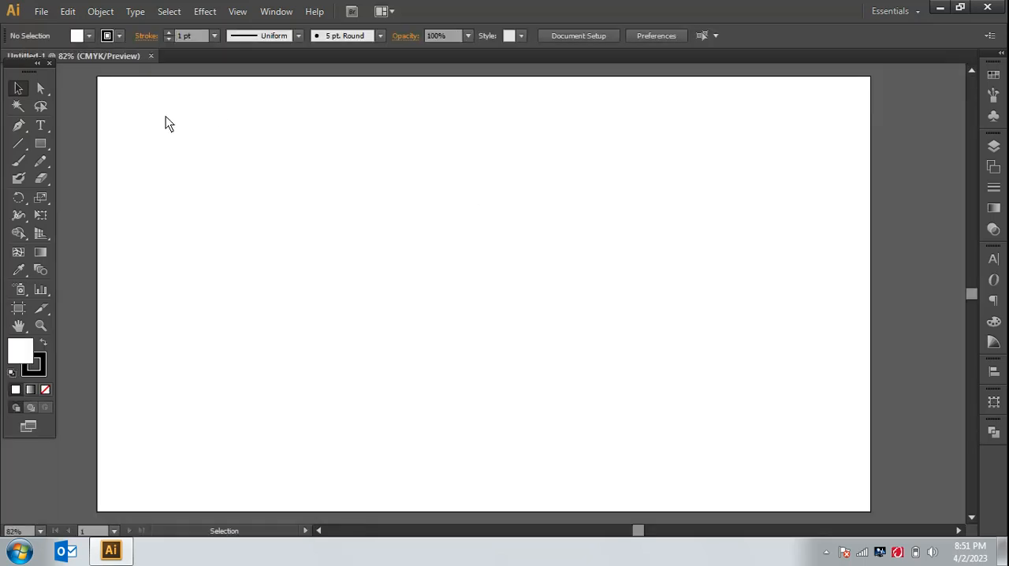
Step: Add 72 pt point text in the upper part of the artboard, spelling the first name in capitals with plus signs between the letters
click(40, 125)
click(331, 204)
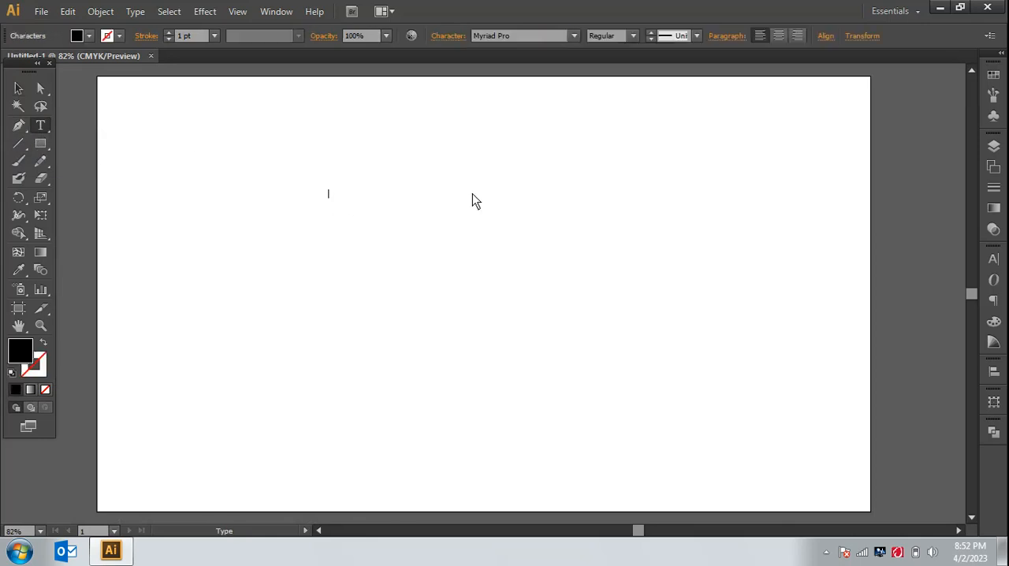
click(697, 36)
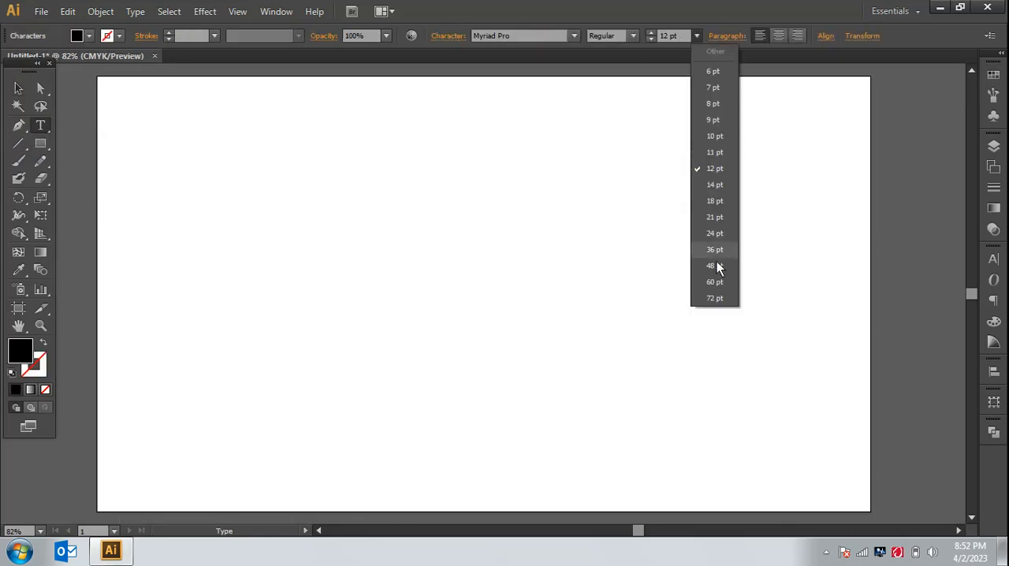
click(716, 296)
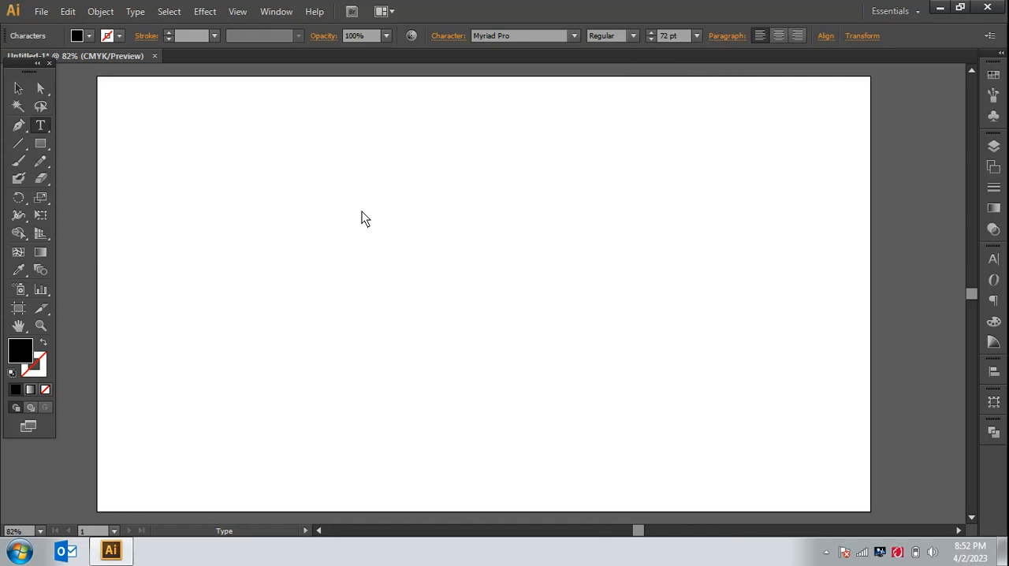
text(Q+)
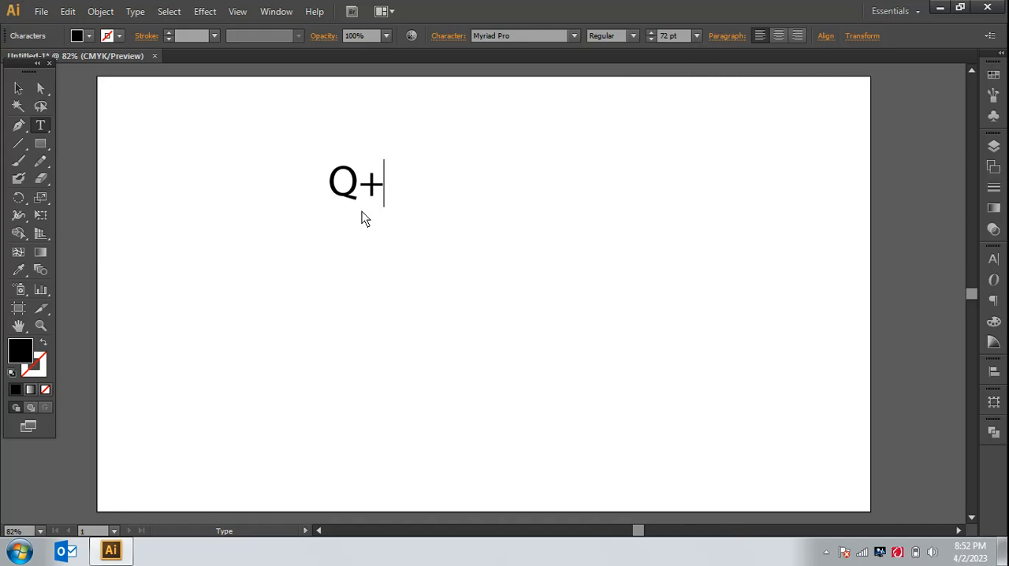
text(A+S)
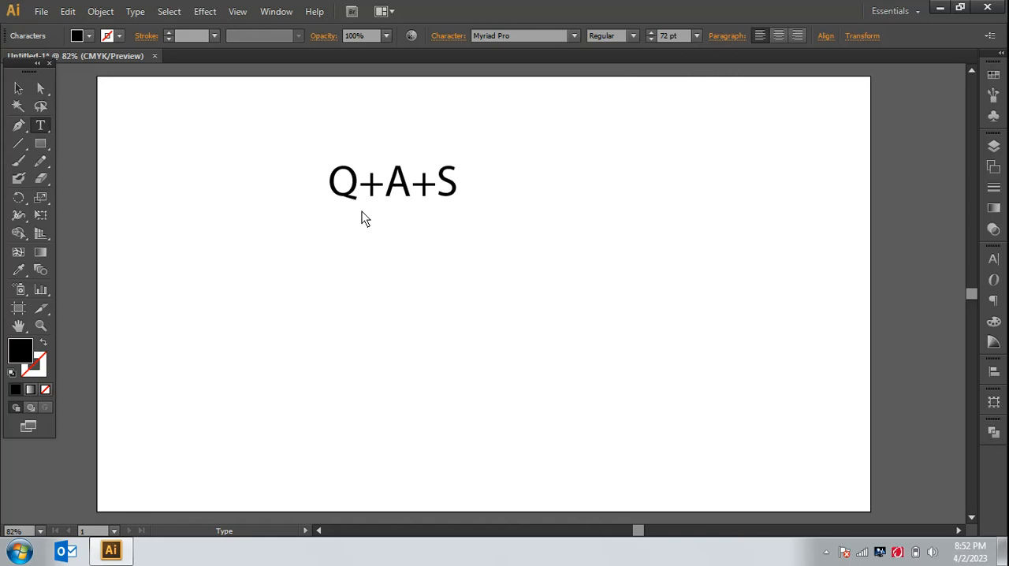
text(+I+M)
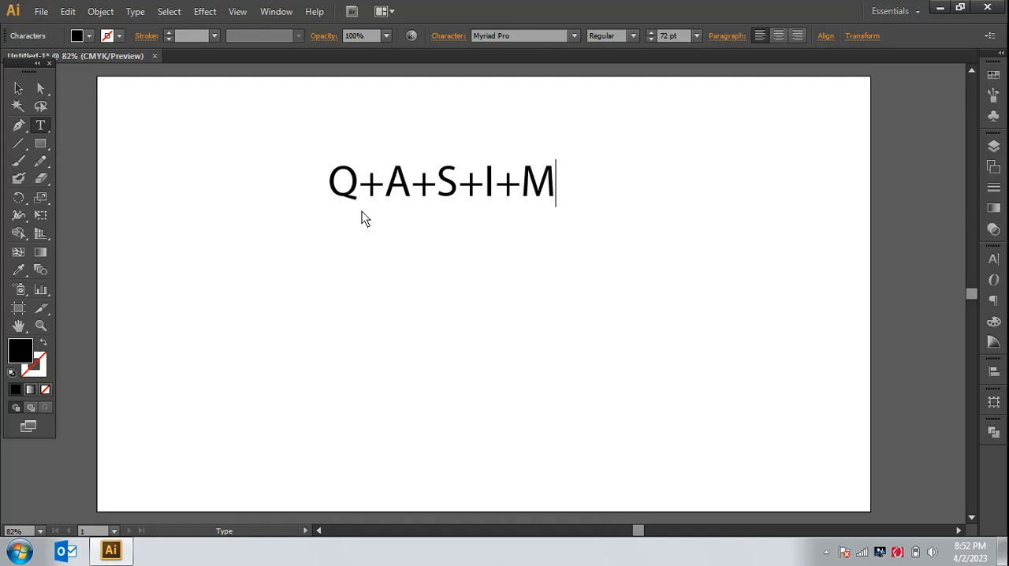
Step: Move the text to the upper-left corner of the artboard and deselect it
click(18, 89)
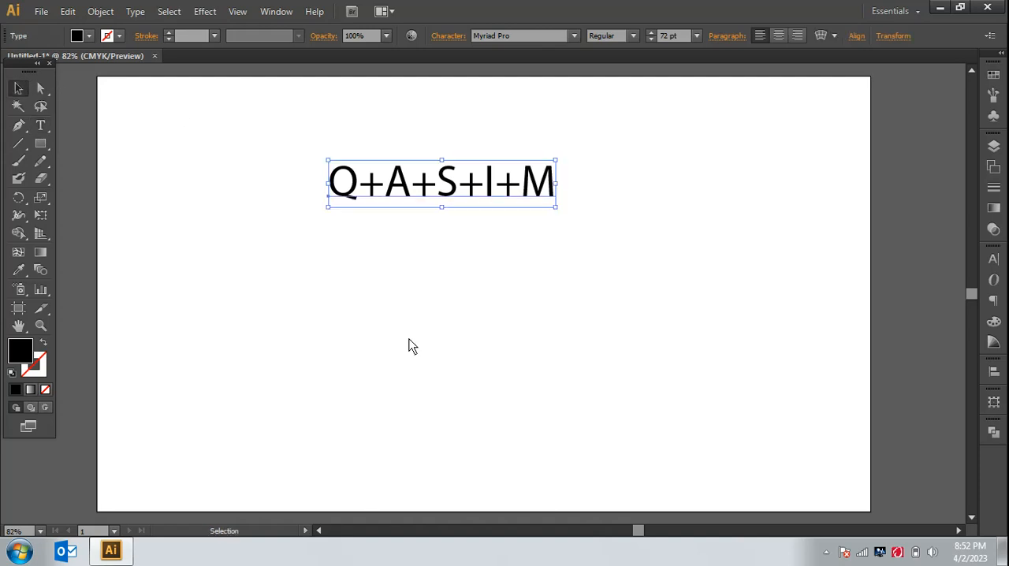
click(457, 313)
drag(483, 192, 317, 142)
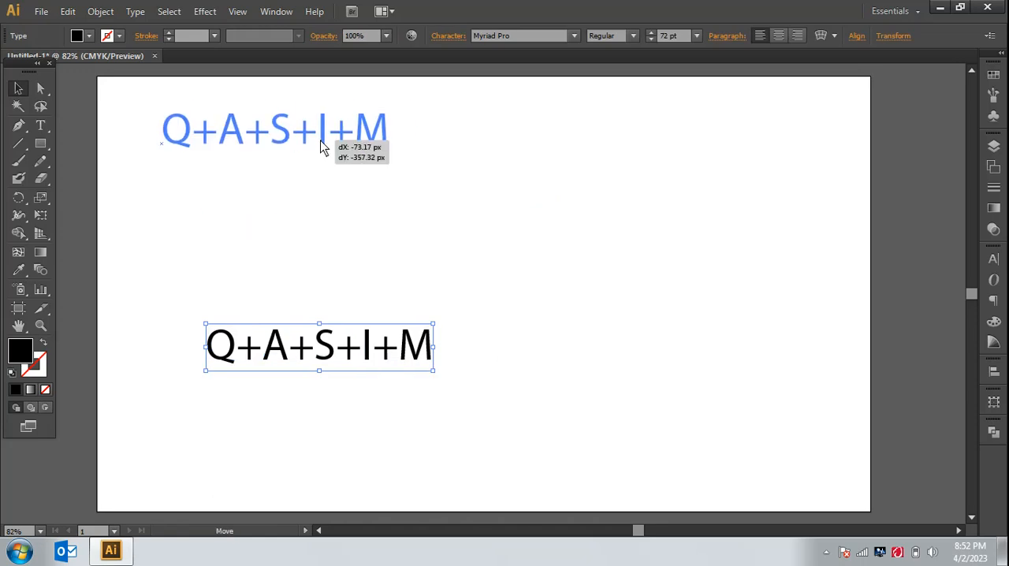
click(413, 287)
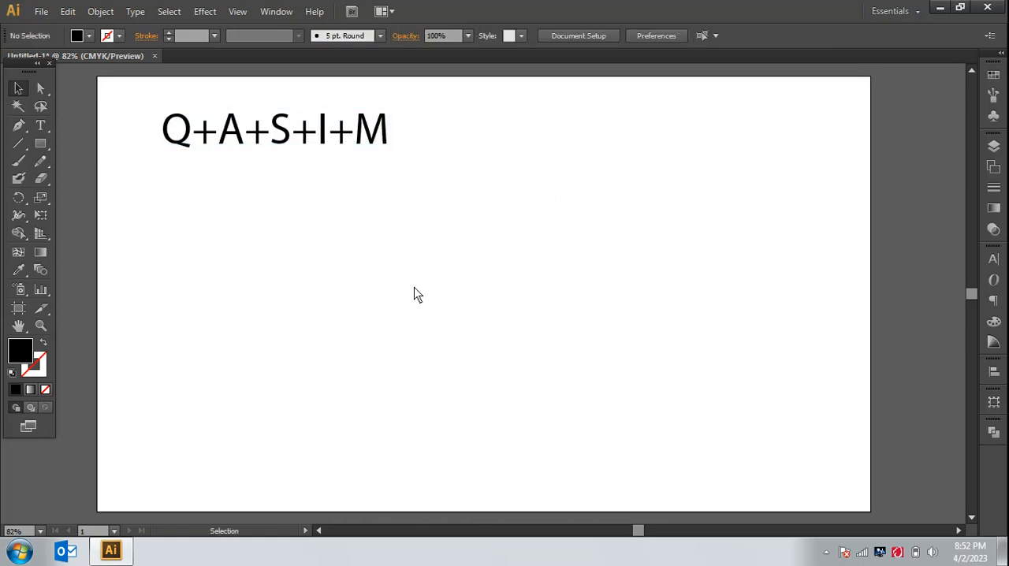
Step: Draw a straight vertical line below the text with the Line Segment tool and give it a 2 pt stroke
click(18, 147)
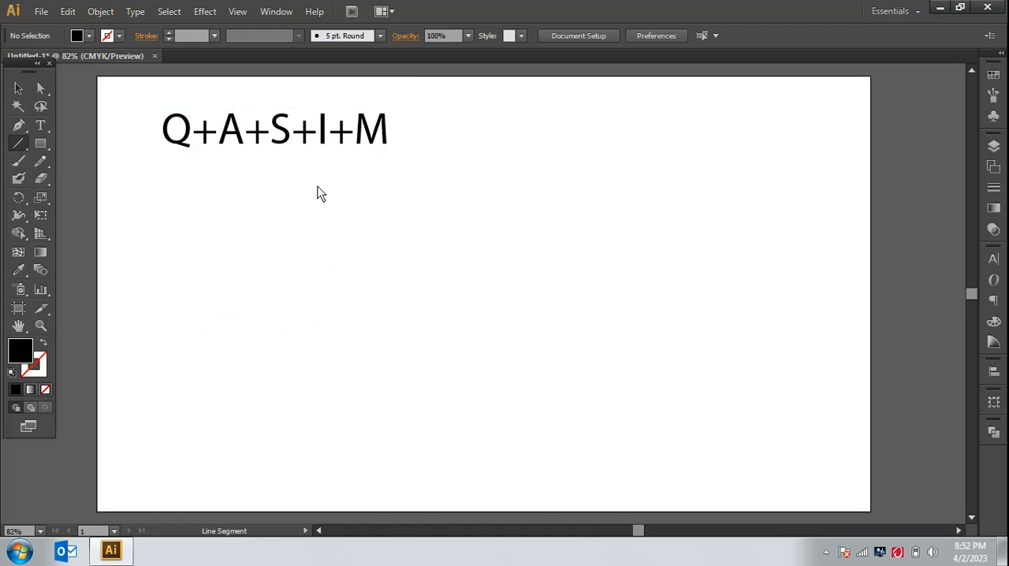
drag(317, 185, 302, 429)
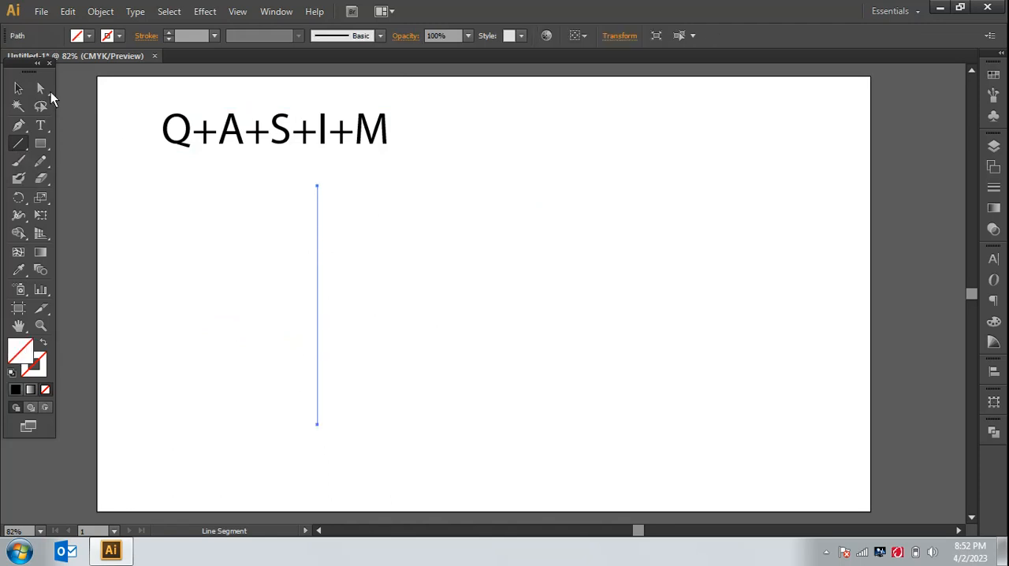
click(166, 32)
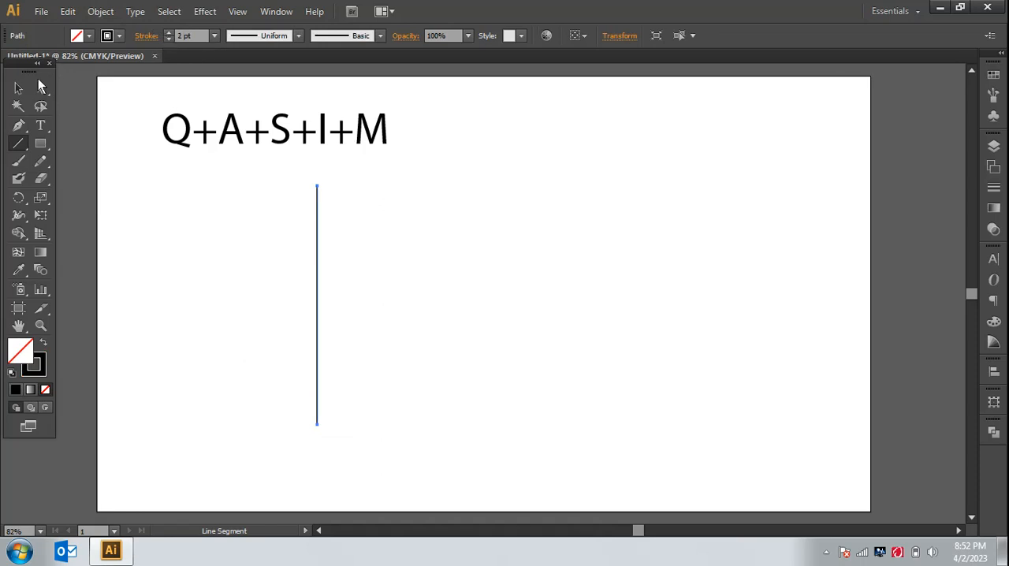
key(v)
click(436, 278)
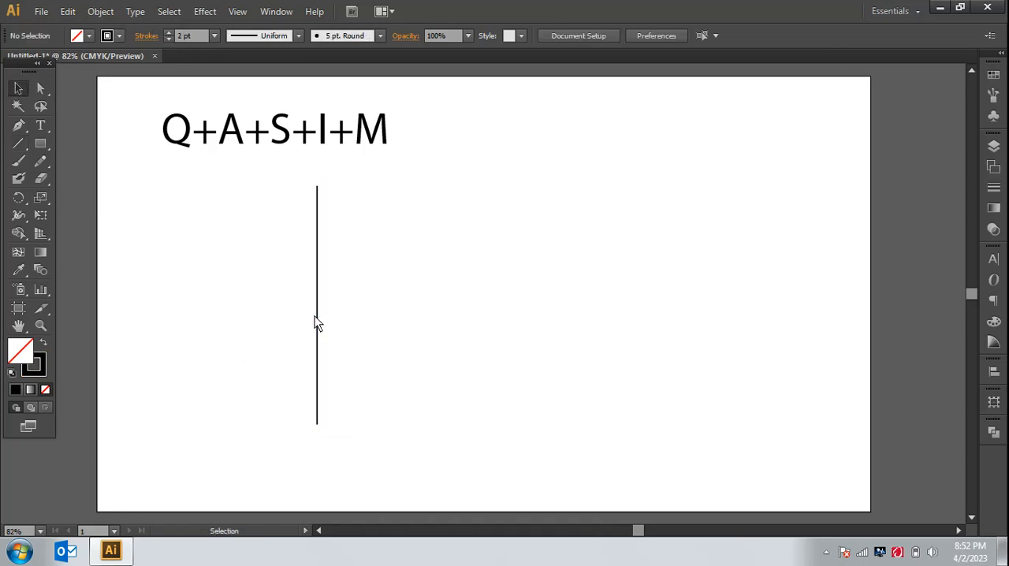
drag(320, 326, 330, 331)
click(396, 343)
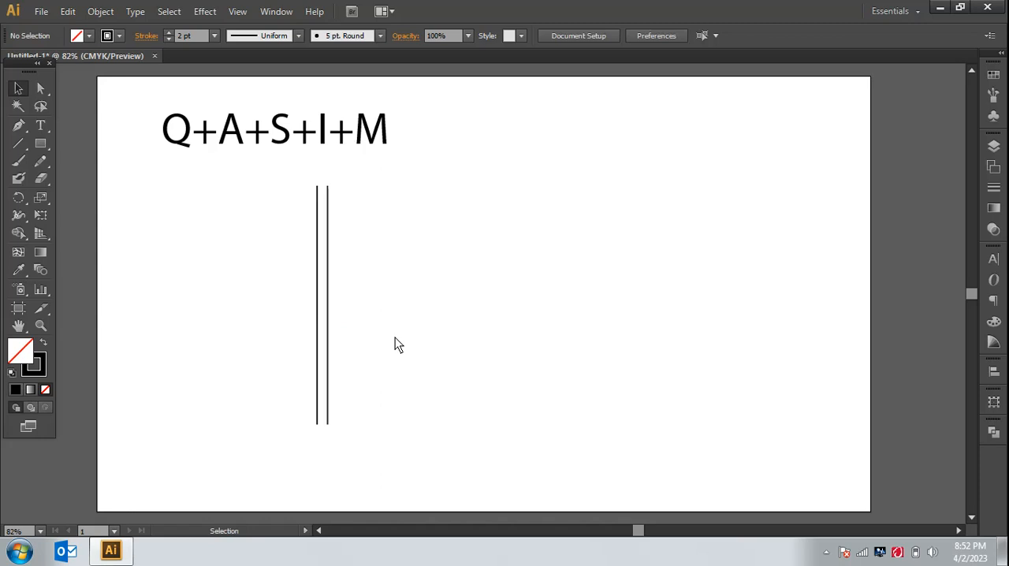
key(ctrl+1)
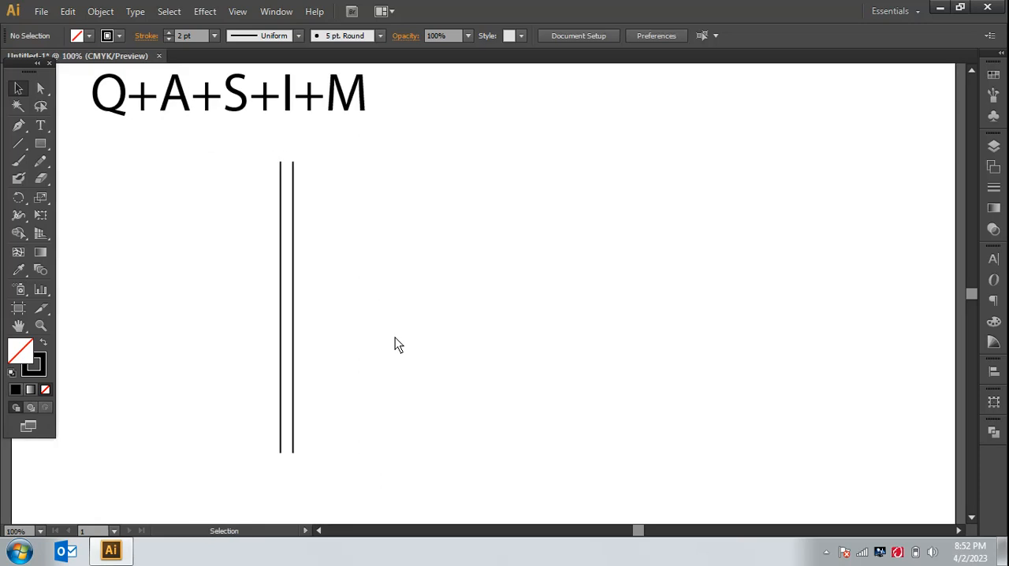
click(297, 309)
key(Delete)
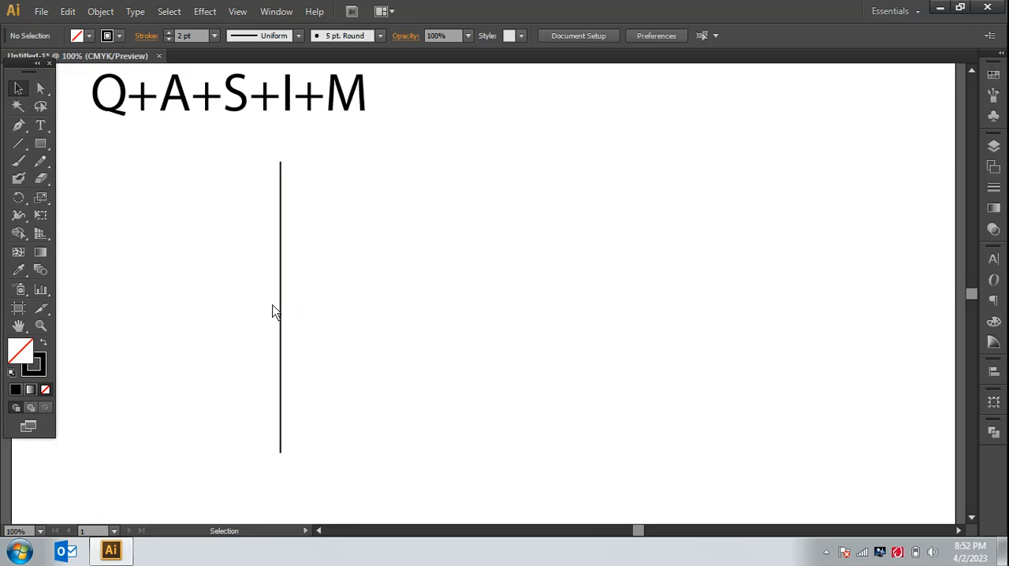
Step: Duplicate the vertical line a short distance to its right and repeat the copy until there are 20 evenly spaced lines
click(280, 313)
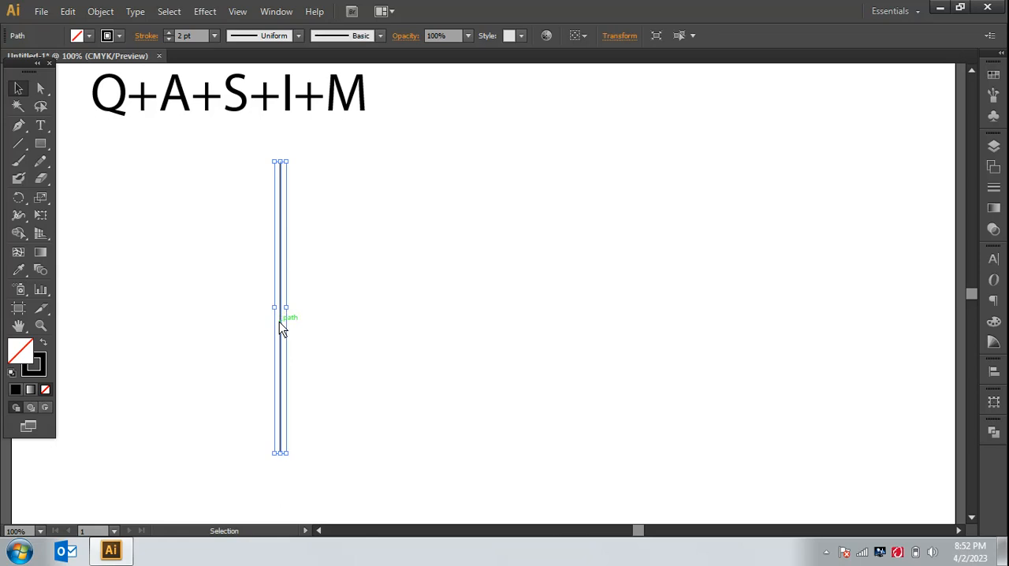
drag(279, 322, 290, 324)
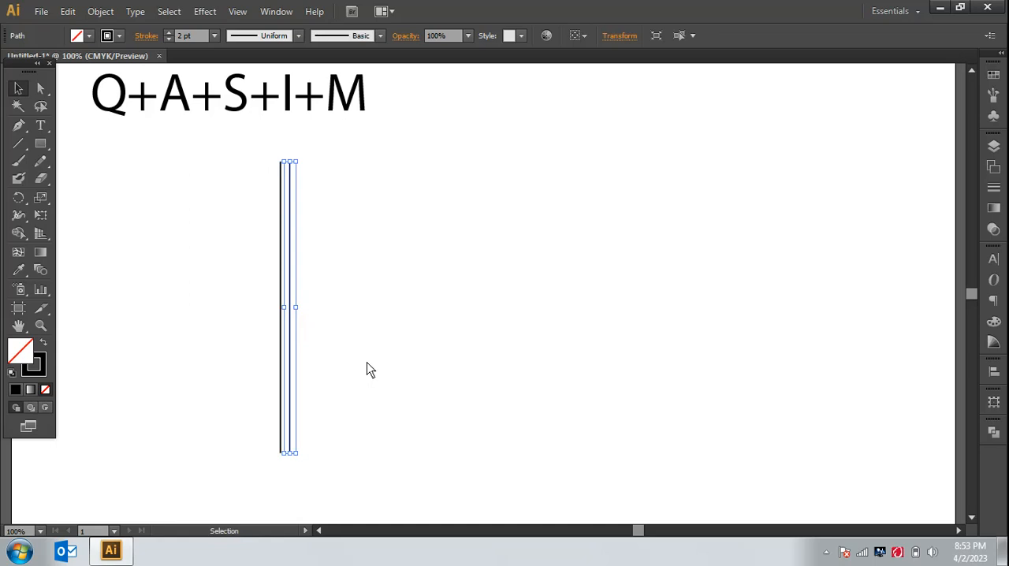
key(ctrl+d)
key(ctrl+d)
key(ctrl+d)
key(ctrl+d)
key(ctrl+d)
key(ctrl+d)
key(ctrl+d)
key(ctrl+d)
key(ctrl+d)
key(ctrl+d)
key(ctrl+d)
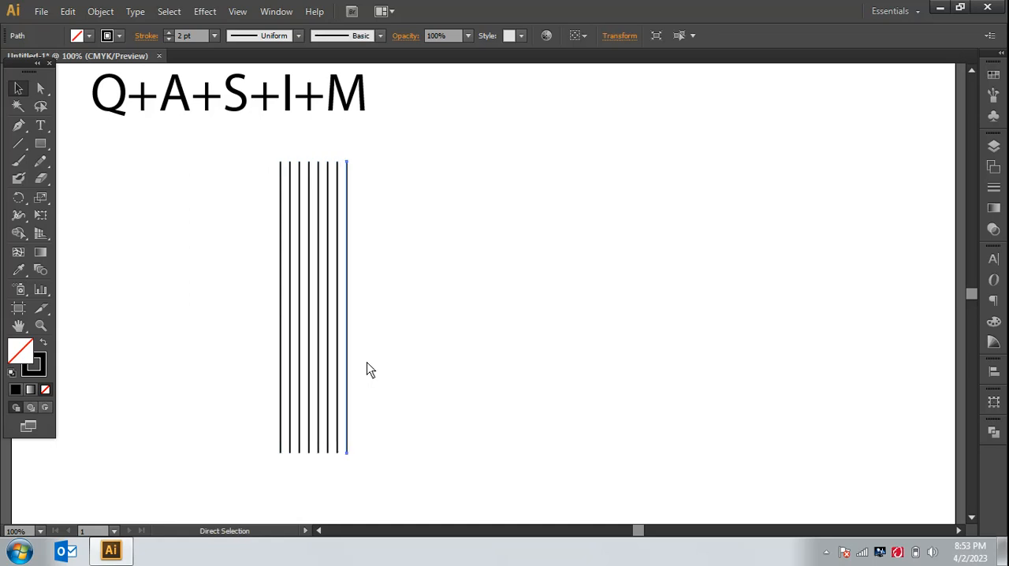
key(ctrl+d)
key(ctrl+d)
key(ctrl+d)
key(ctrl+d)
key(ctrl+d)
key(ctrl+d)
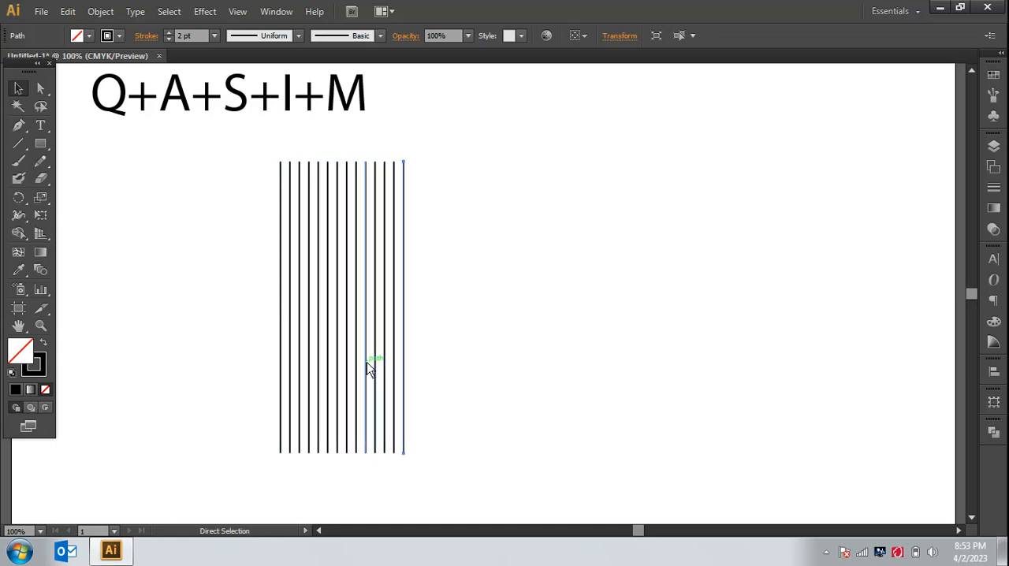
key(ctrl+d)
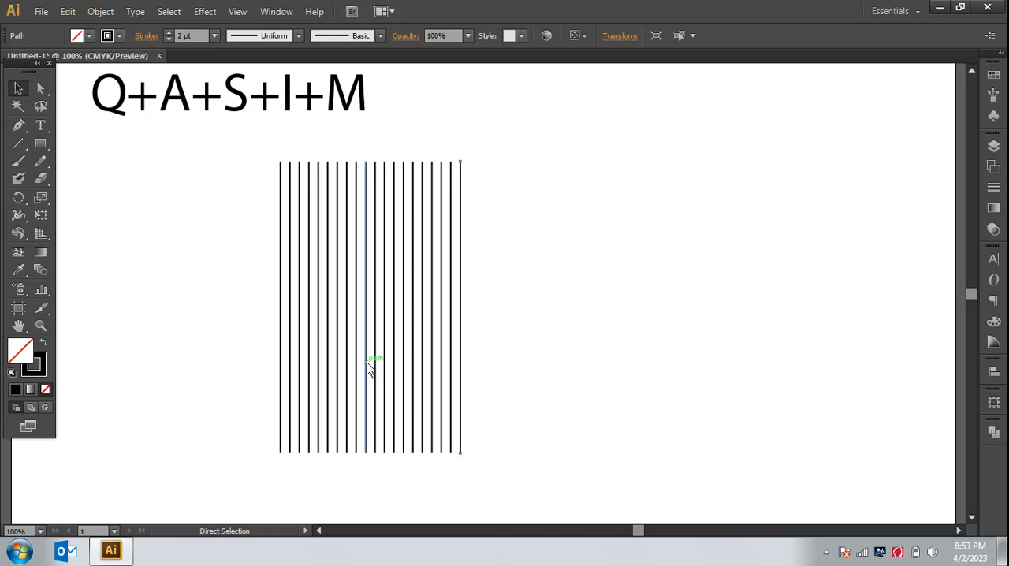
key(v)
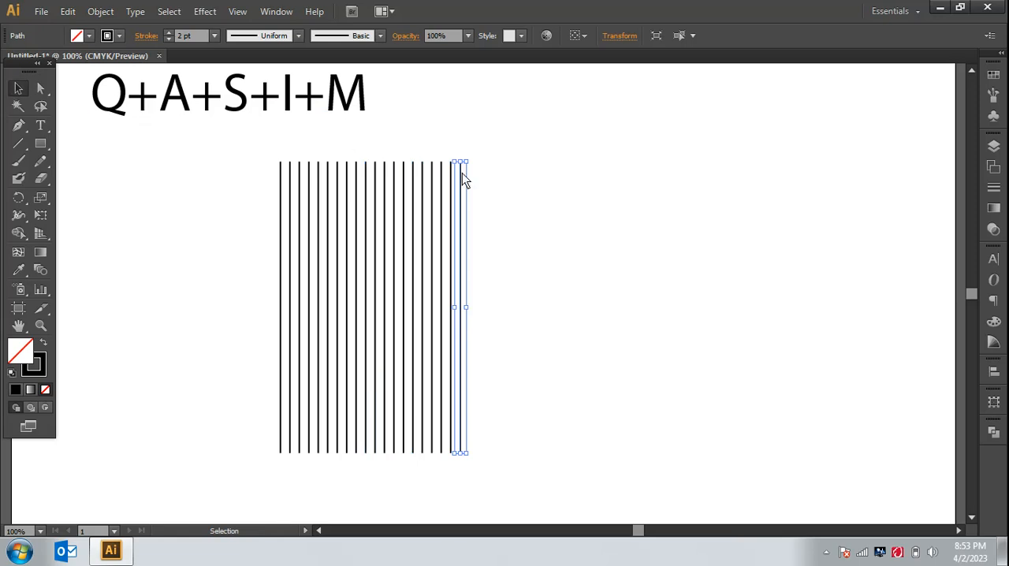
click(557, 245)
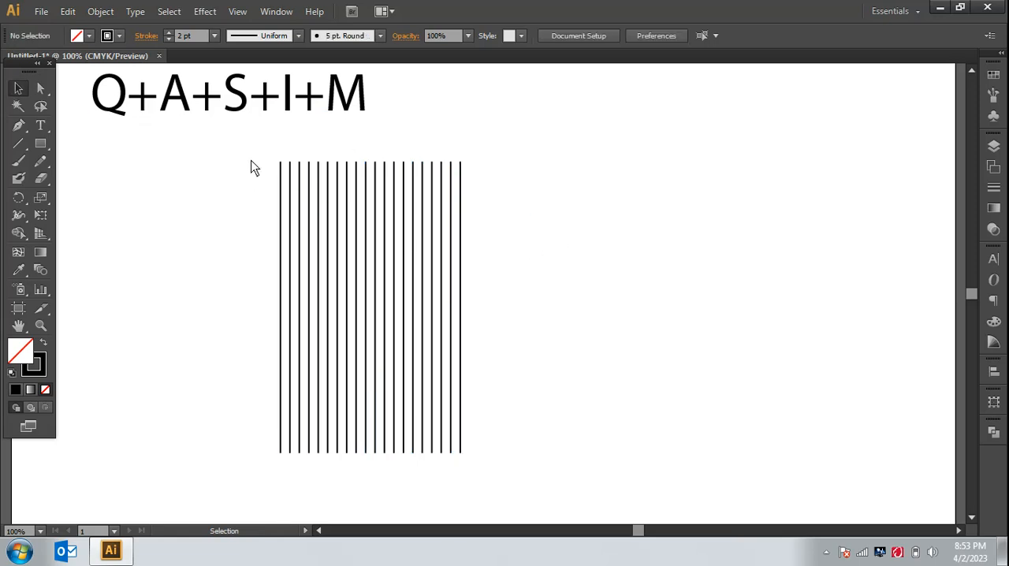
Step: Move the whole set of vertical lines to the right, toward the middle of the artboard
drag(253, 159, 502, 450)
drag(405, 376, 518, 371)
click(654, 371)
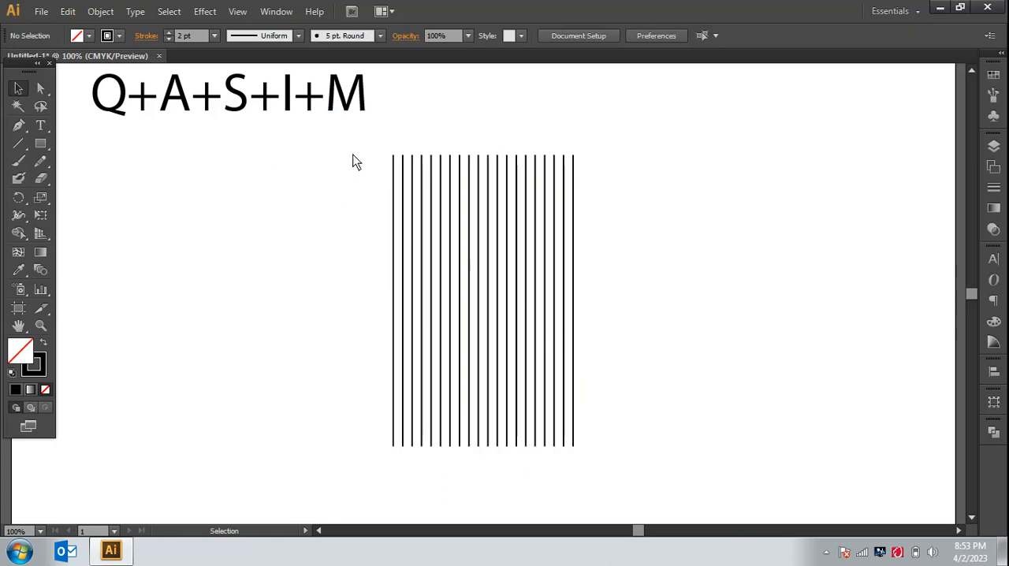
Step: Copy all the vertical lines and paste the duplicate in place
drag(366, 156, 641, 464)
click(68, 11)
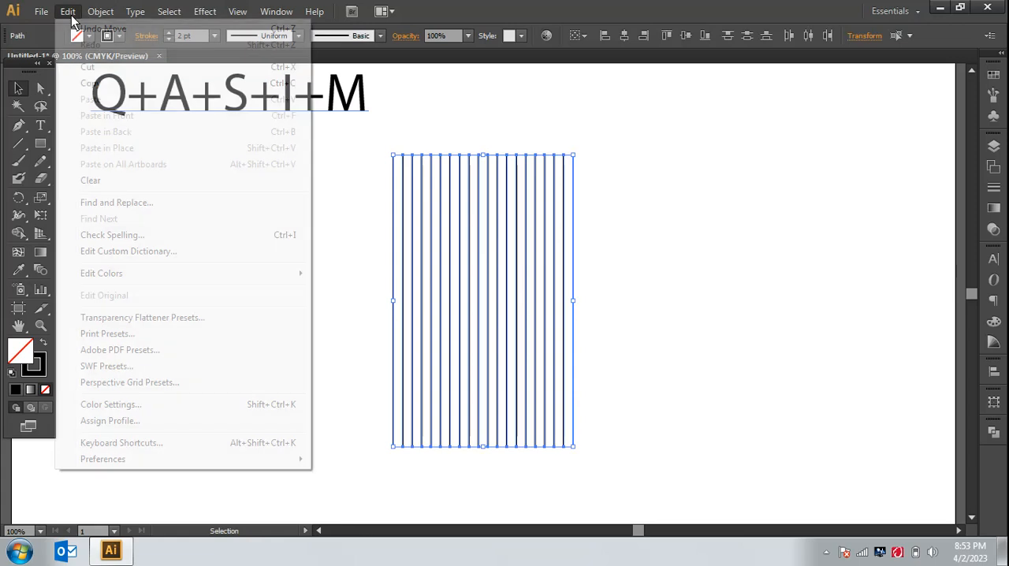
click(86, 83)
click(68, 11)
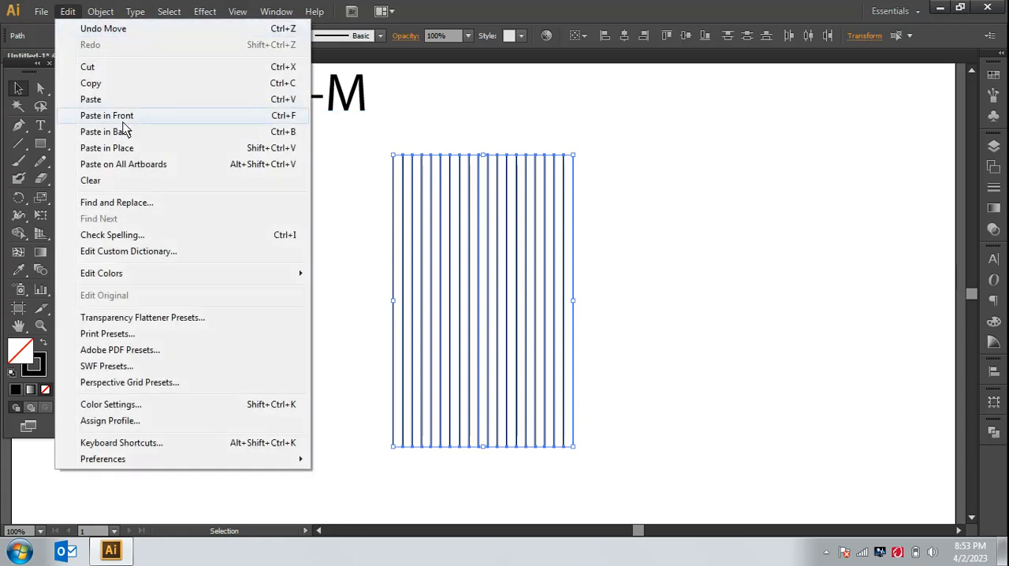
click(135, 148)
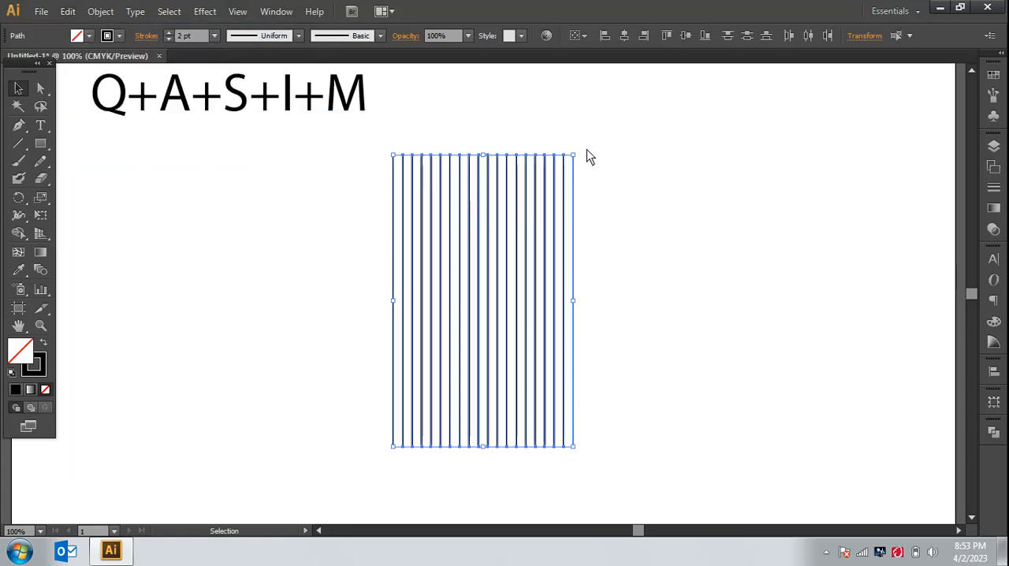
Step: Rotate the pasted lines about 90 degrees to cross the vertical ones as a grid, and fine-tune the angle until they are nearly level
drag(584, 158, 676, 415)
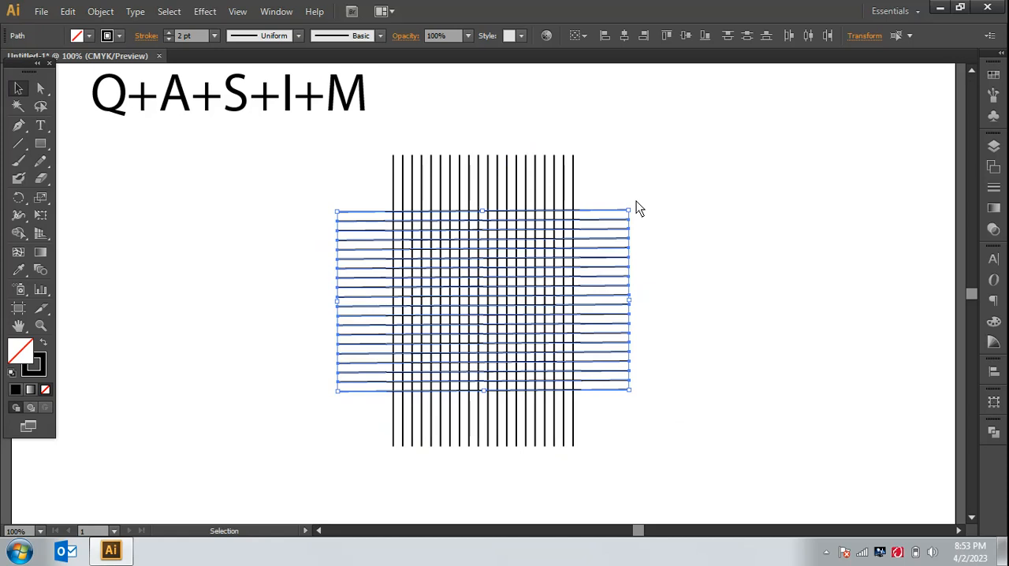
drag(636, 211, 638, 213)
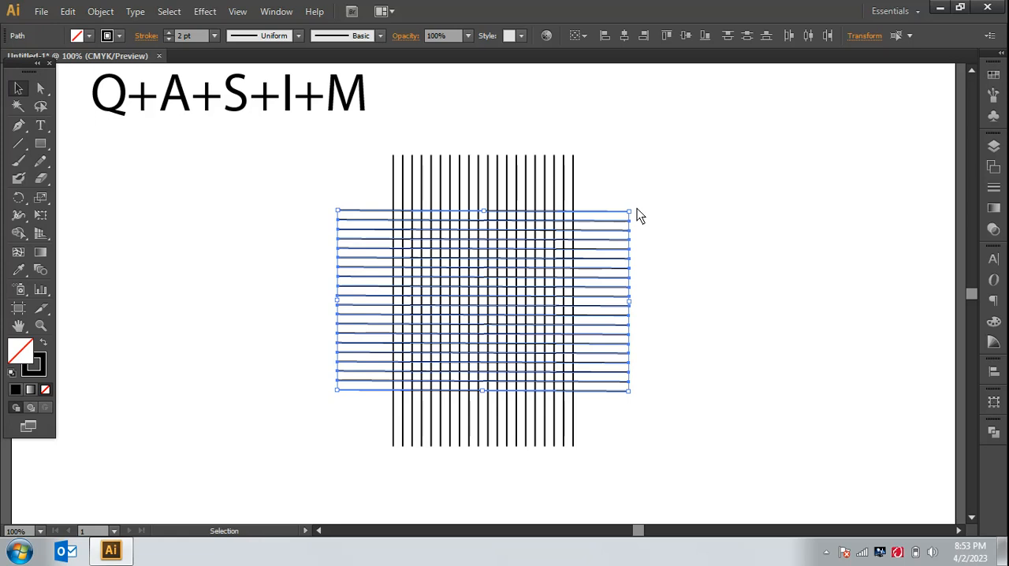
key(ctrl+shift+b)
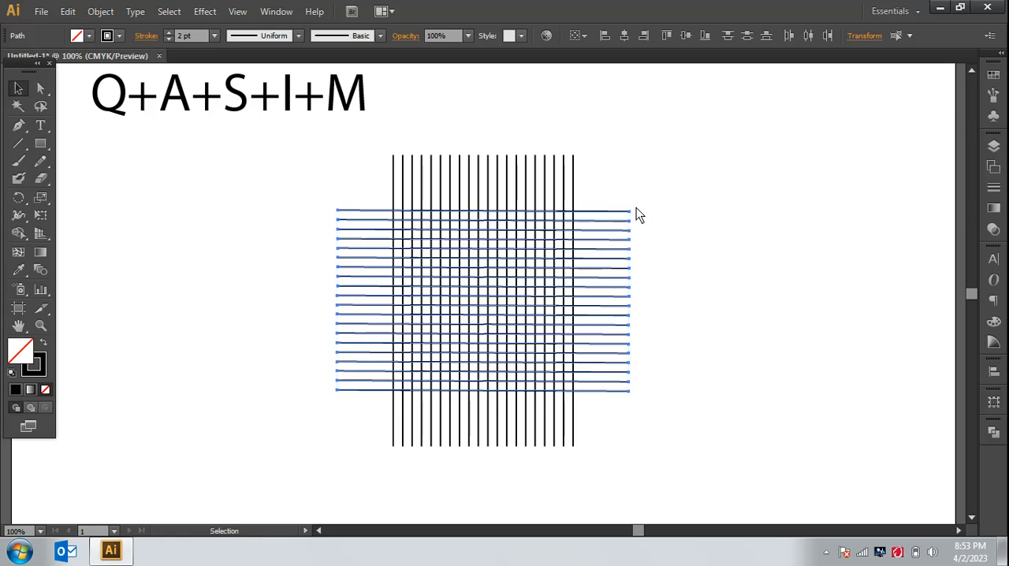
key(ctrl+shift+b)
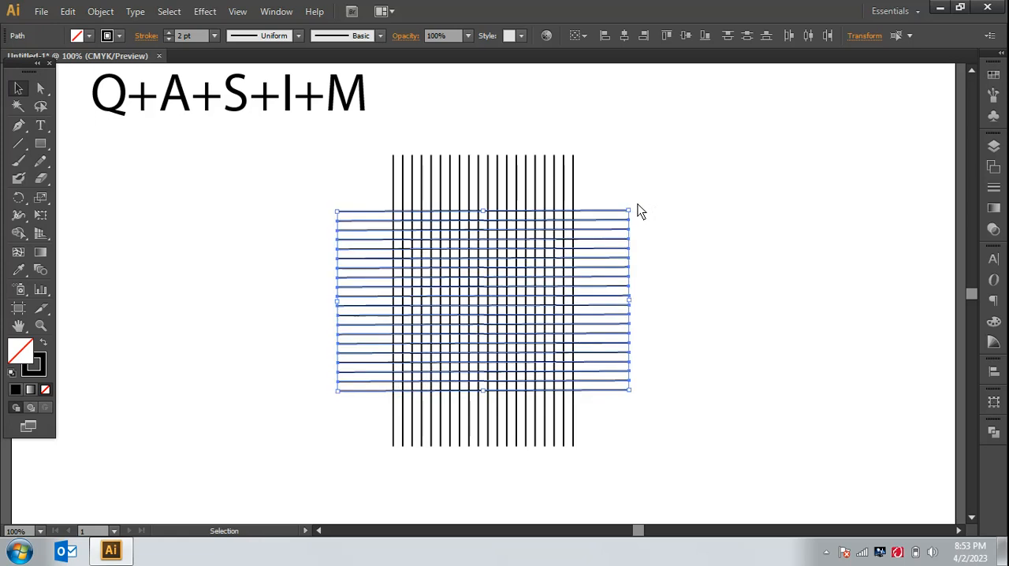
drag(635, 203, 637, 206)
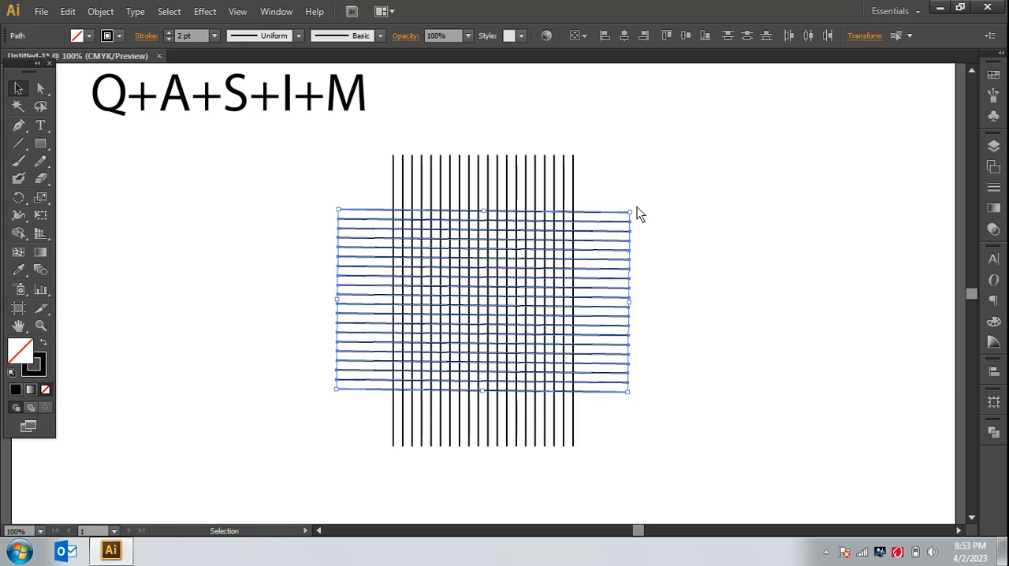
key(ctrl+plus)
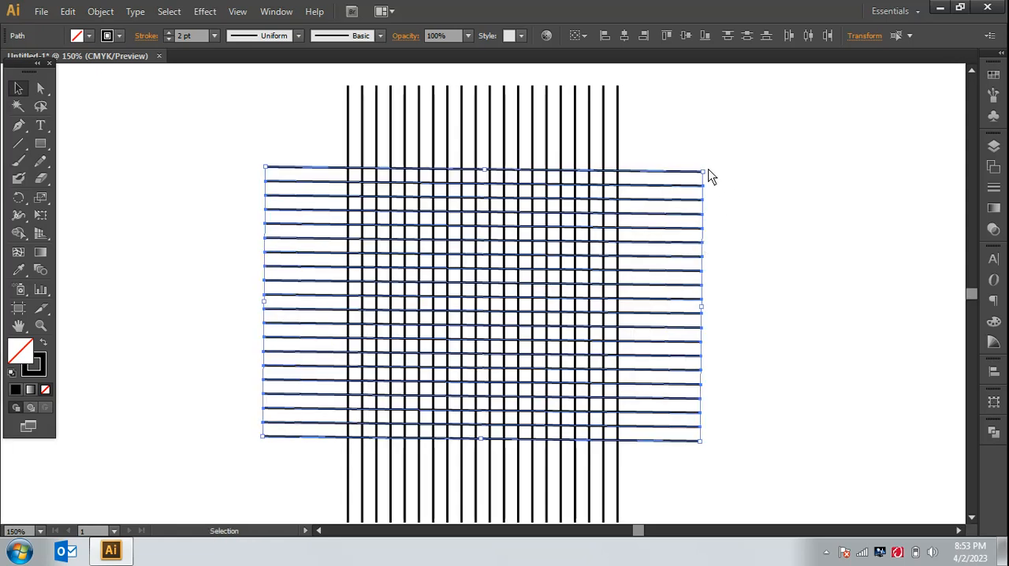
drag(709, 176, 710, 173)
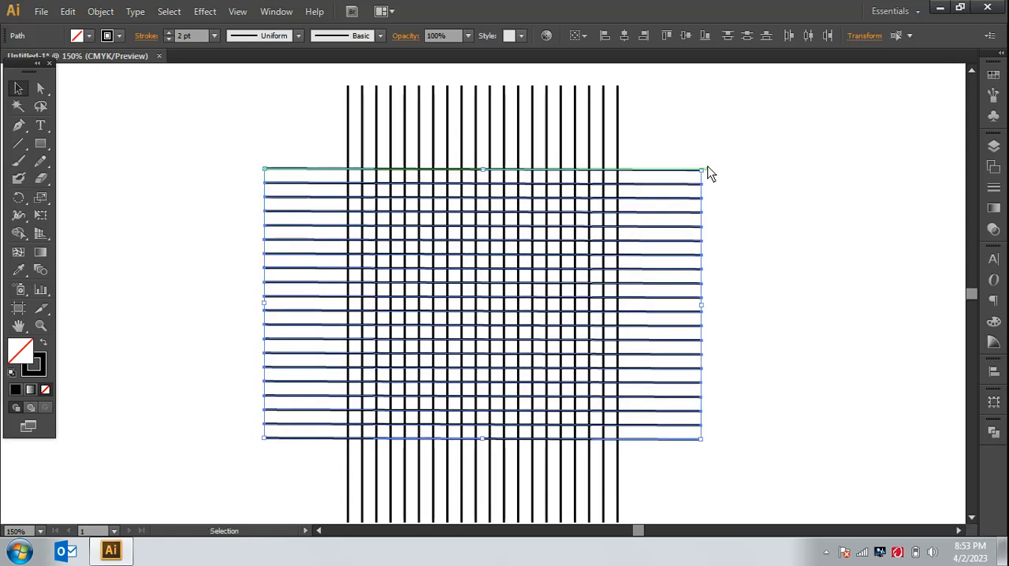
click(776, 299)
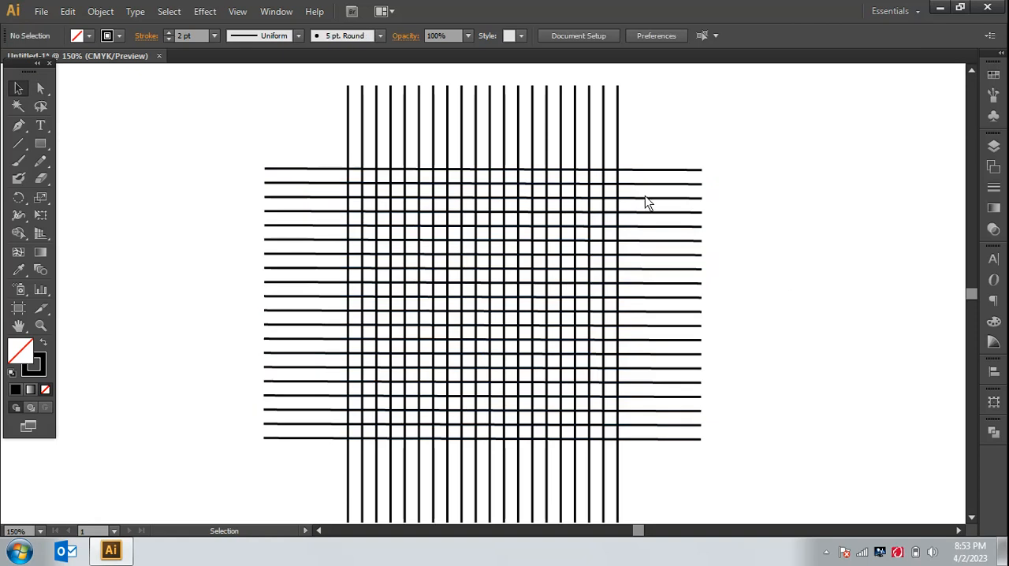
Step: Draw a circle about 16 grid cells in diameter over the crossing lines with the Ellipse tool
click(46, 145)
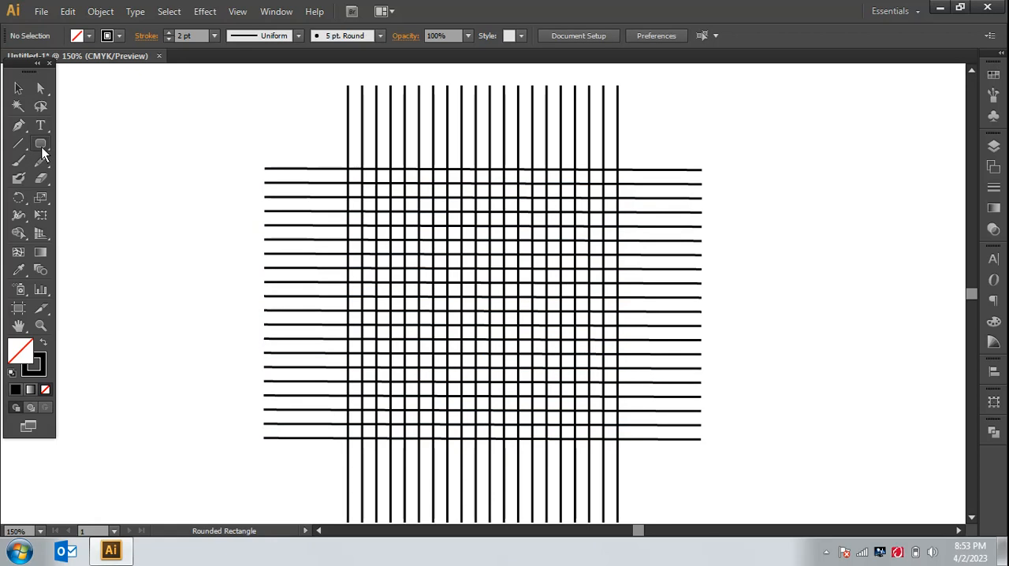
key(l)
key(ctrl+plus)
key(ctrl+plus)
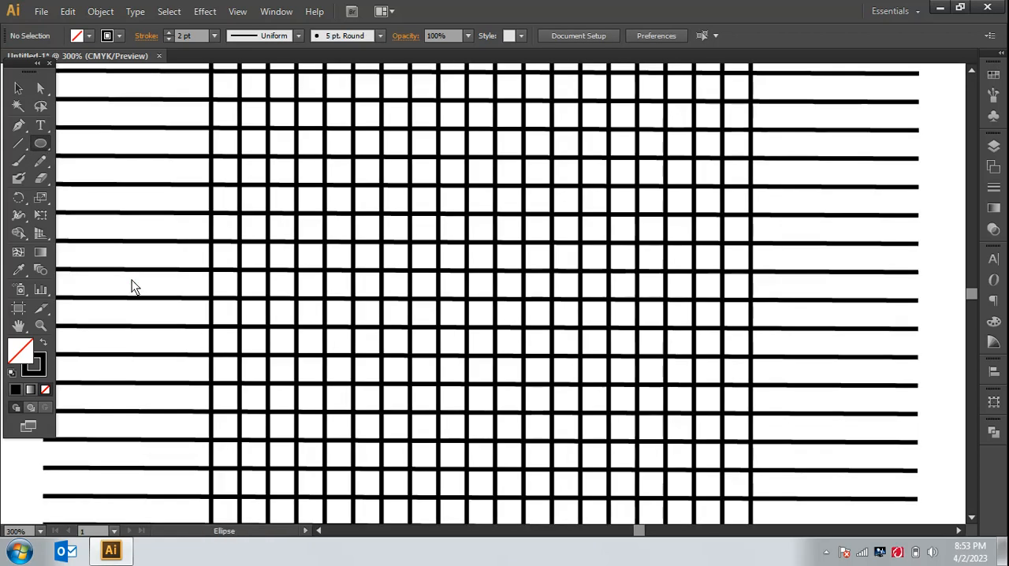
key(ctrl+minus)
key(ctrl+minus)
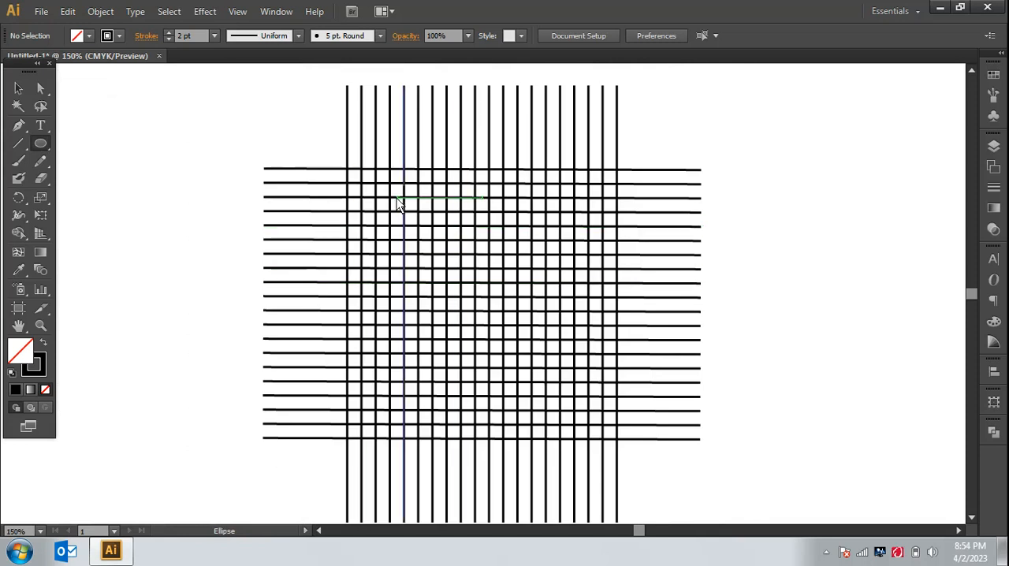
drag(391, 202, 540, 429)
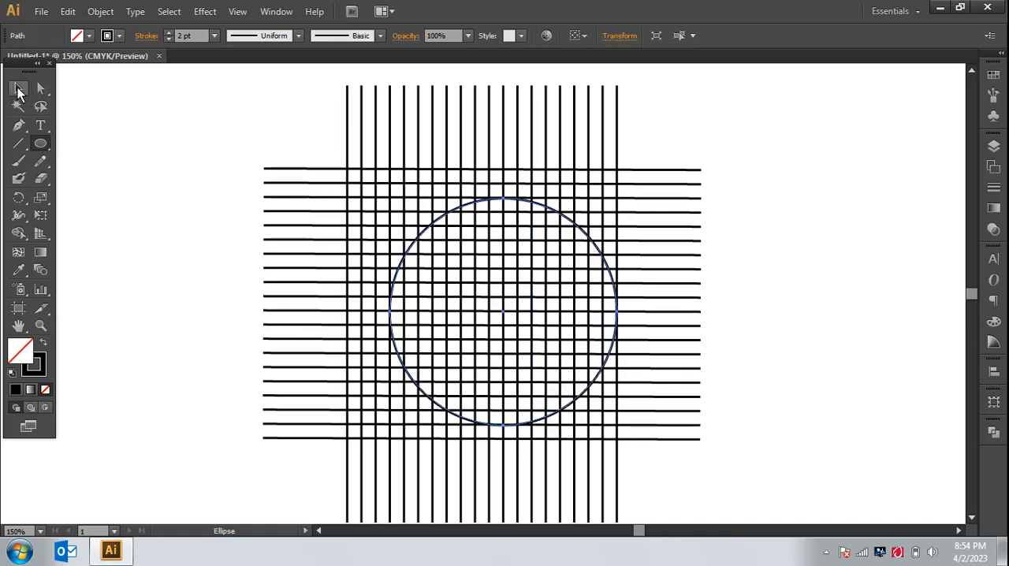
Step: Enlarge and shift the circle so its top meets the uppermost horizontal line and its sides meet the outermost vertical lines
click(19, 91)
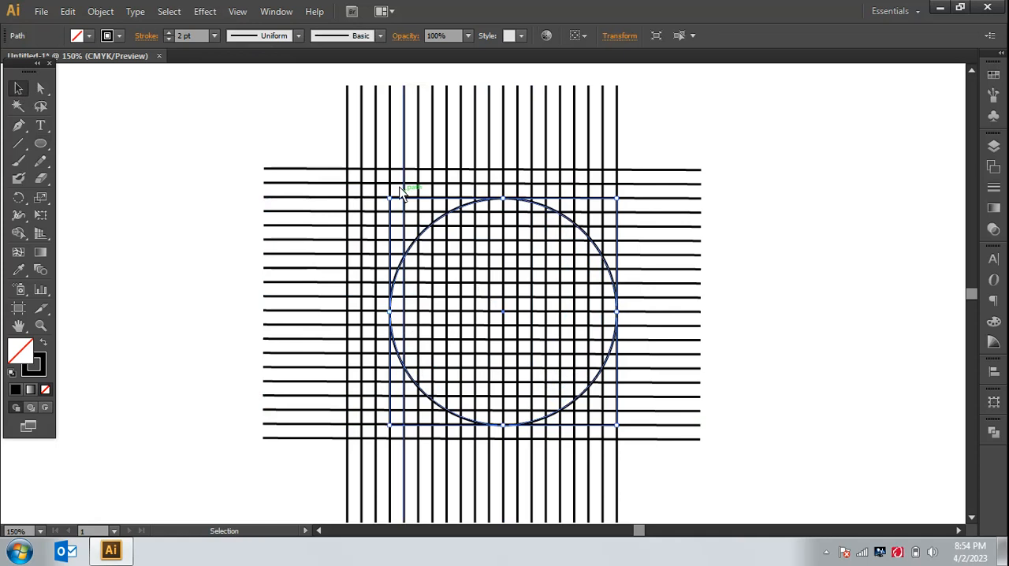
drag(391, 198, 297, 166)
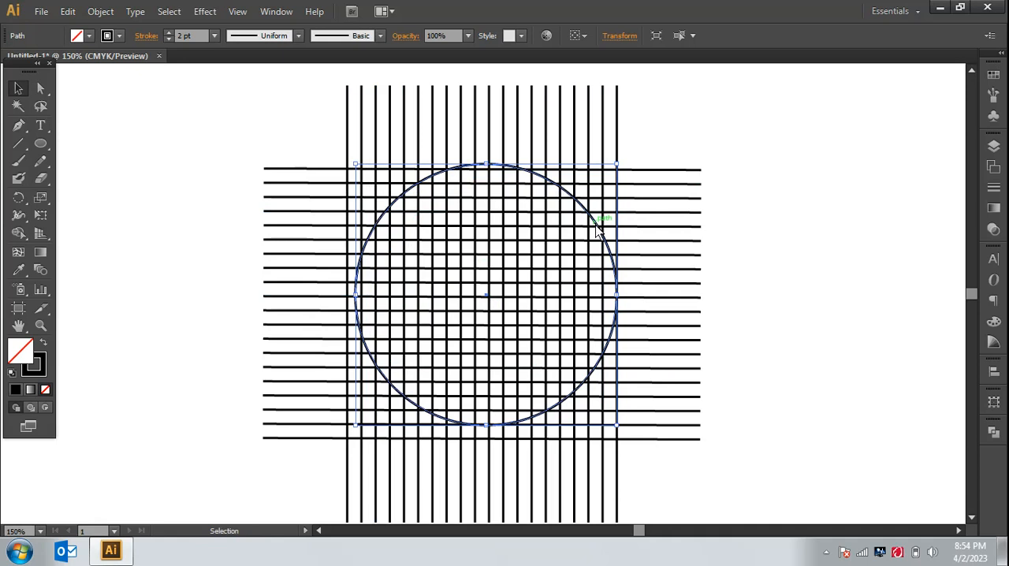
drag(596, 228, 597, 238)
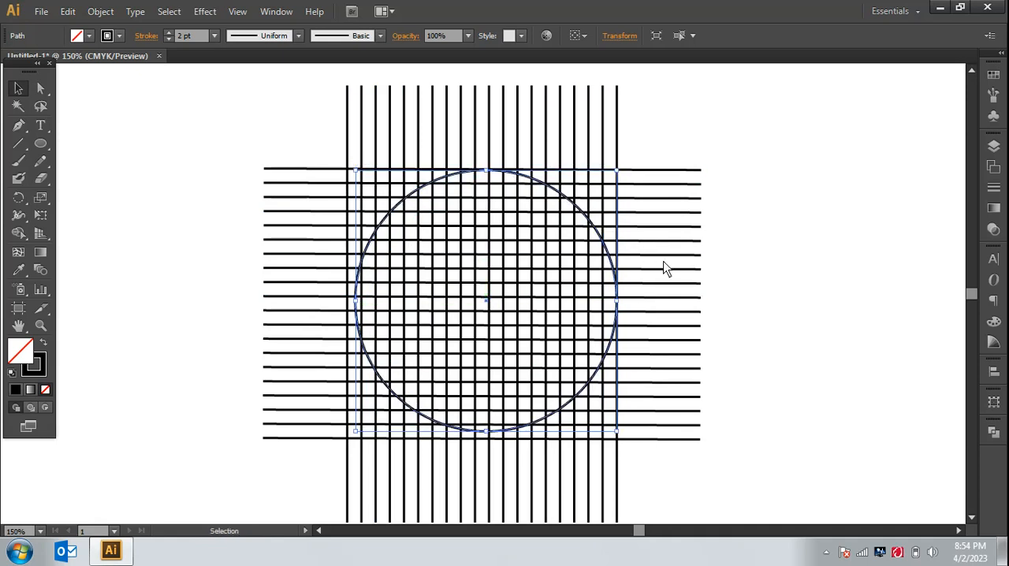
drag(357, 302, 353, 304)
click(799, 319)
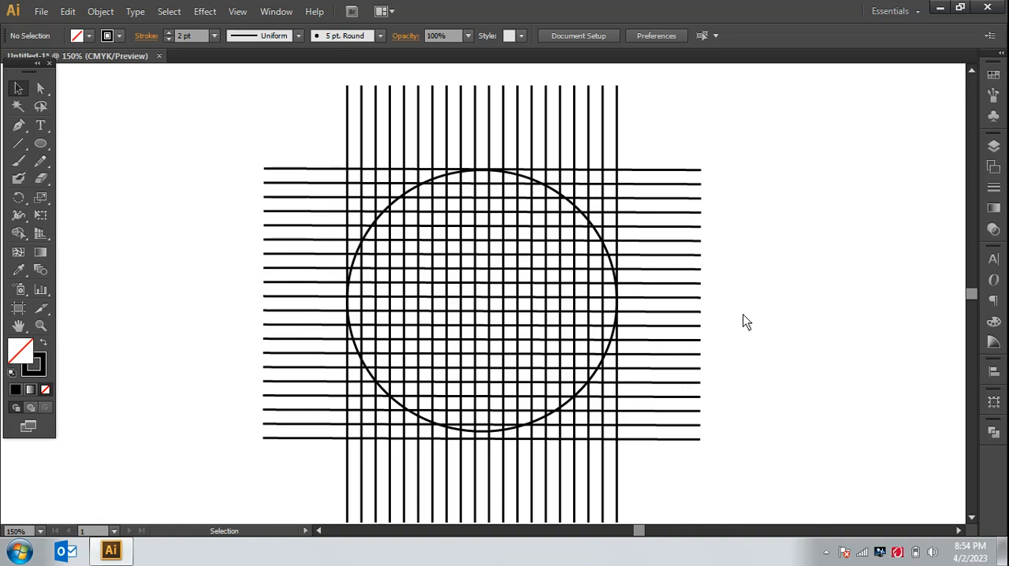
Step: Pull the circle's top and bottom edges in to the second horizontal line from each end of the grid
click(568, 203)
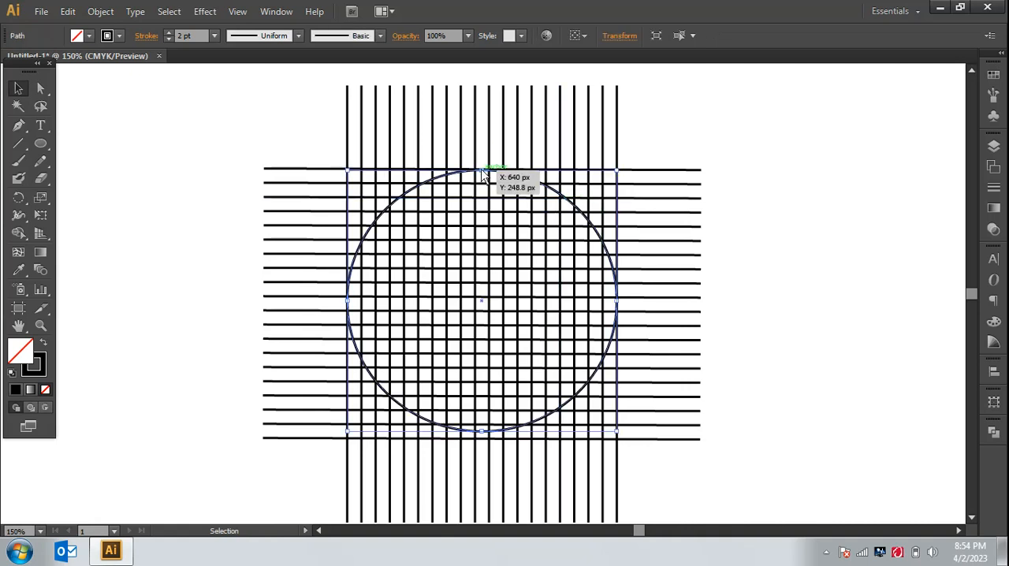
drag(481, 169, 483, 183)
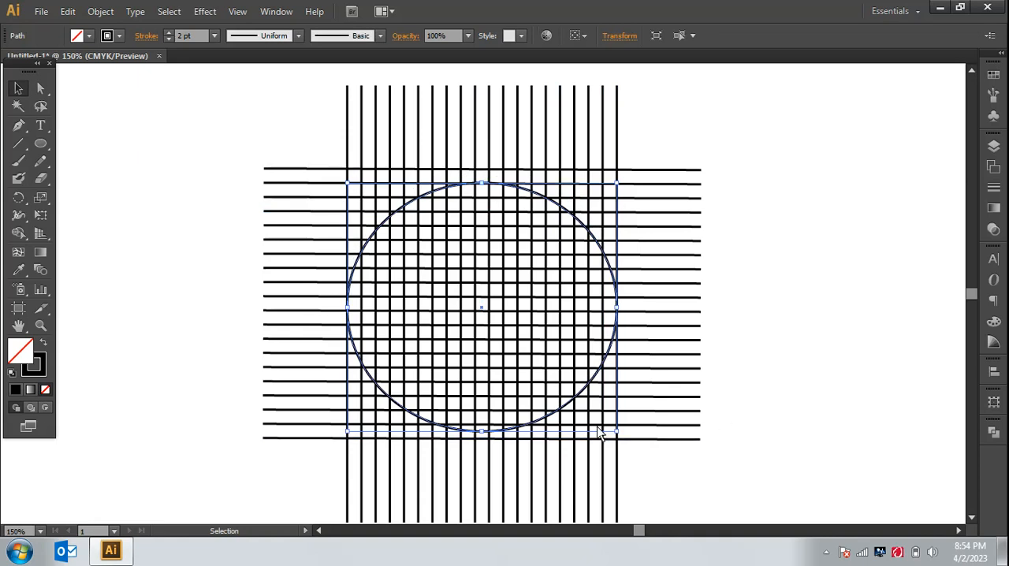
drag(490, 434, 487, 424)
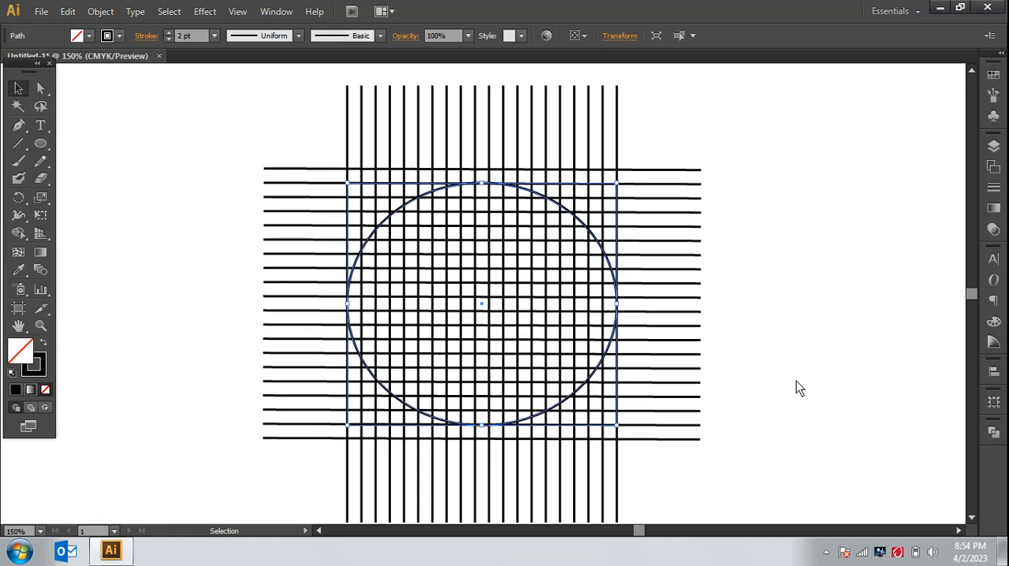
click(754, 366)
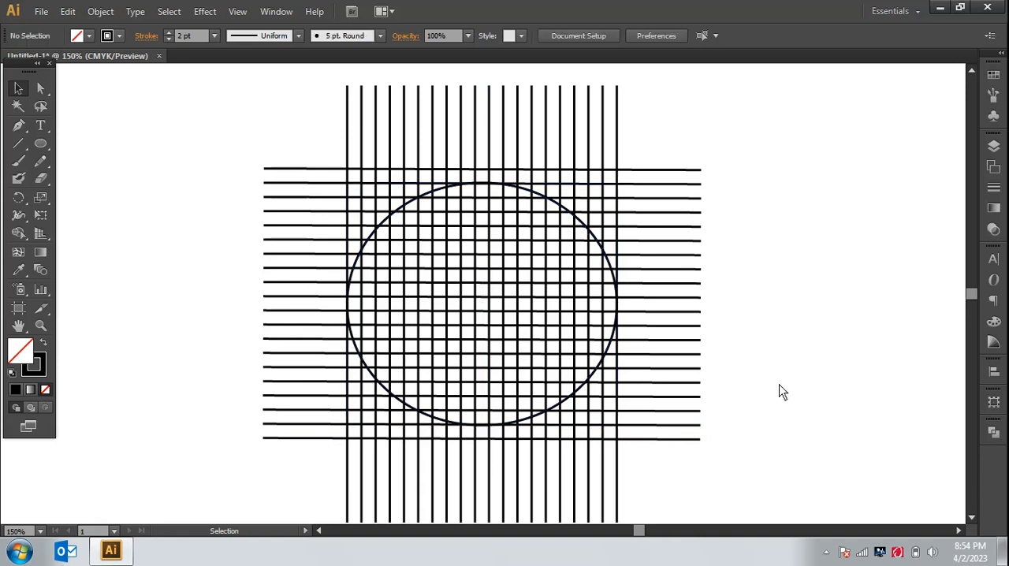
Step: Copy the ellipse, paste it in place and scale the duplicate about its center to one grid cell inside the original
click(580, 391)
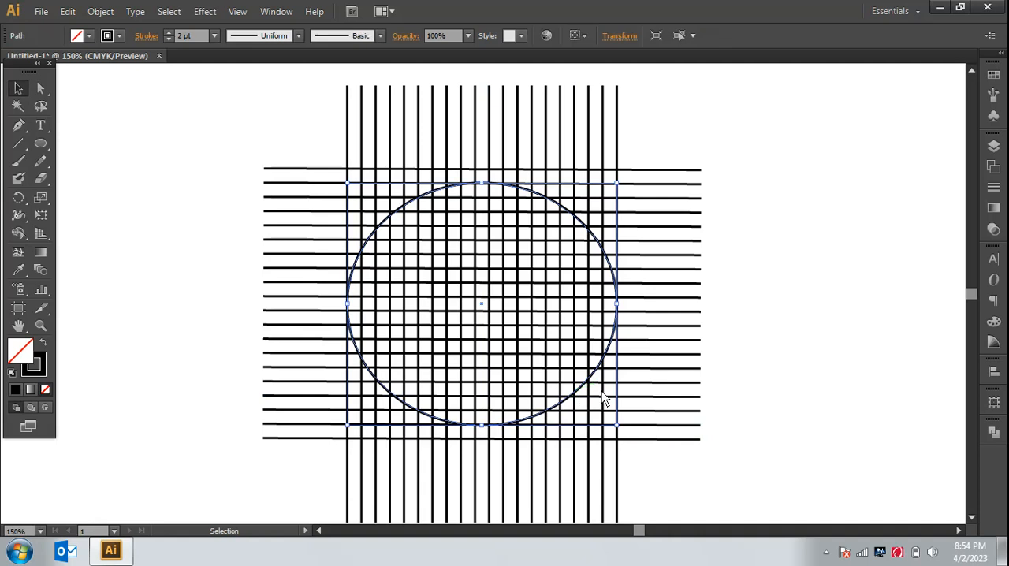
click(100, 11)
mouse_move(69, 13)
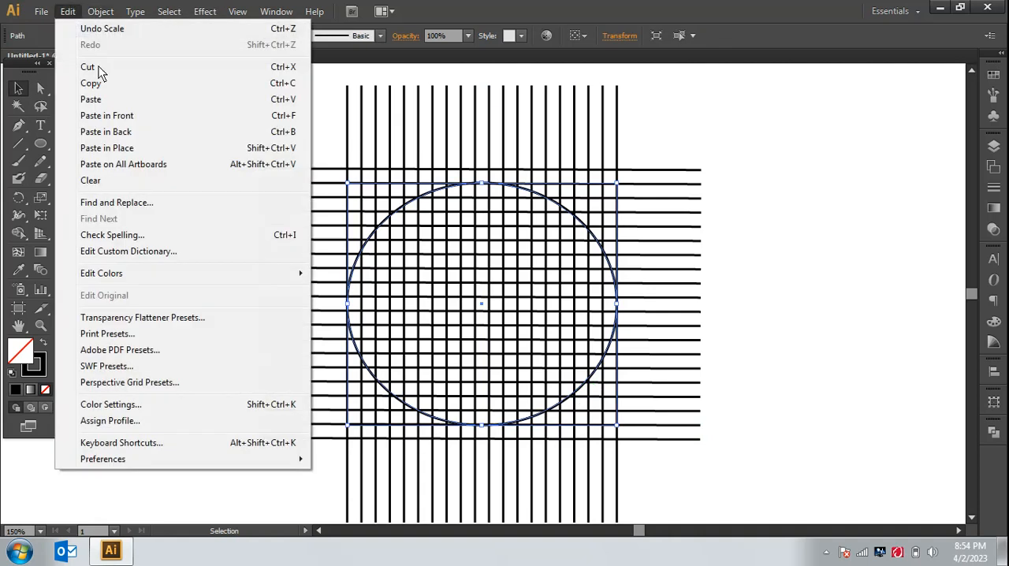
click(105, 83)
click(69, 12)
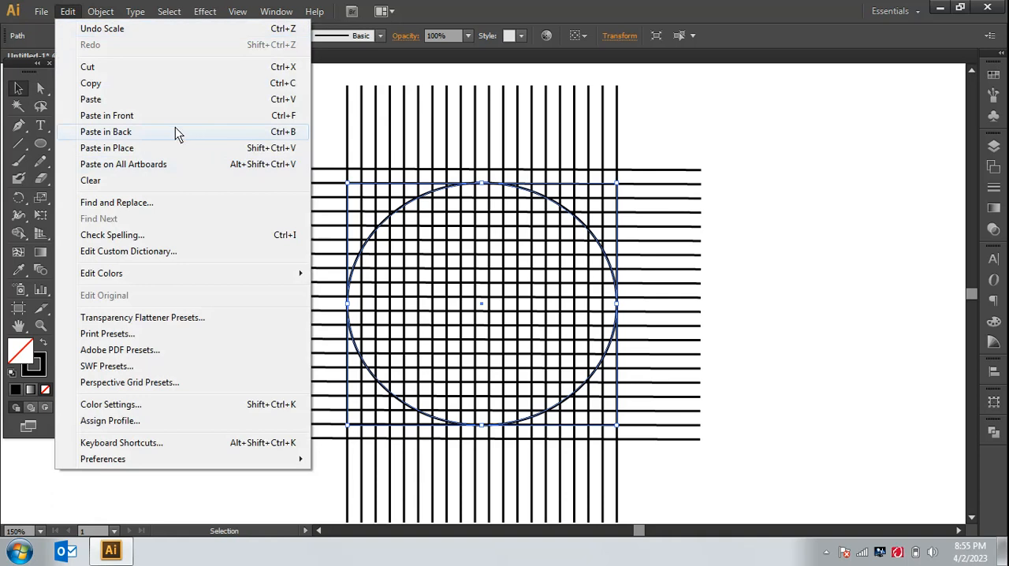
click(165, 148)
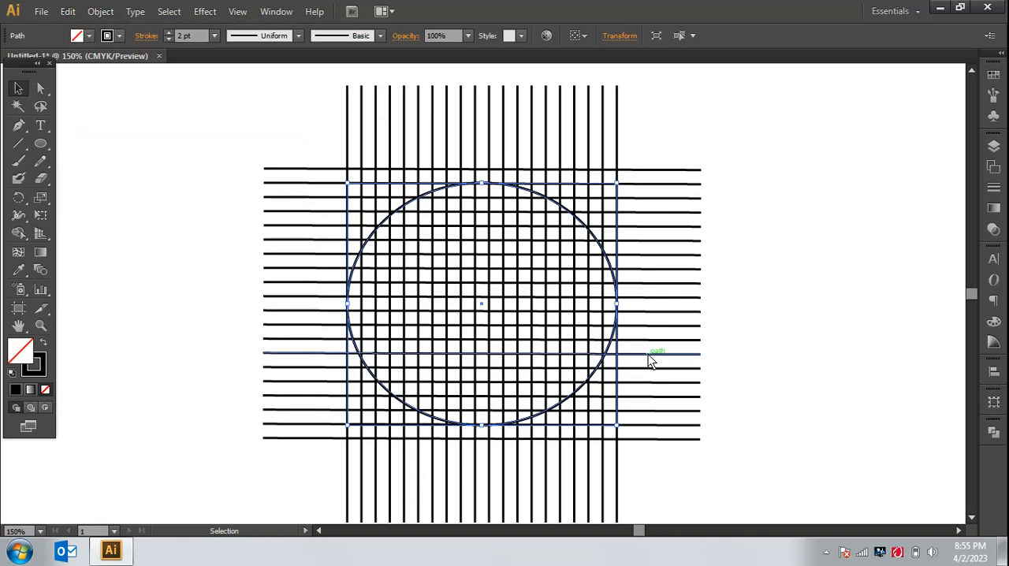
mouse_move(616, 424)
mouse_down()
mouse_move(595, 411)
mouse_move(606, 429)
mouse_up()
click(779, 326)
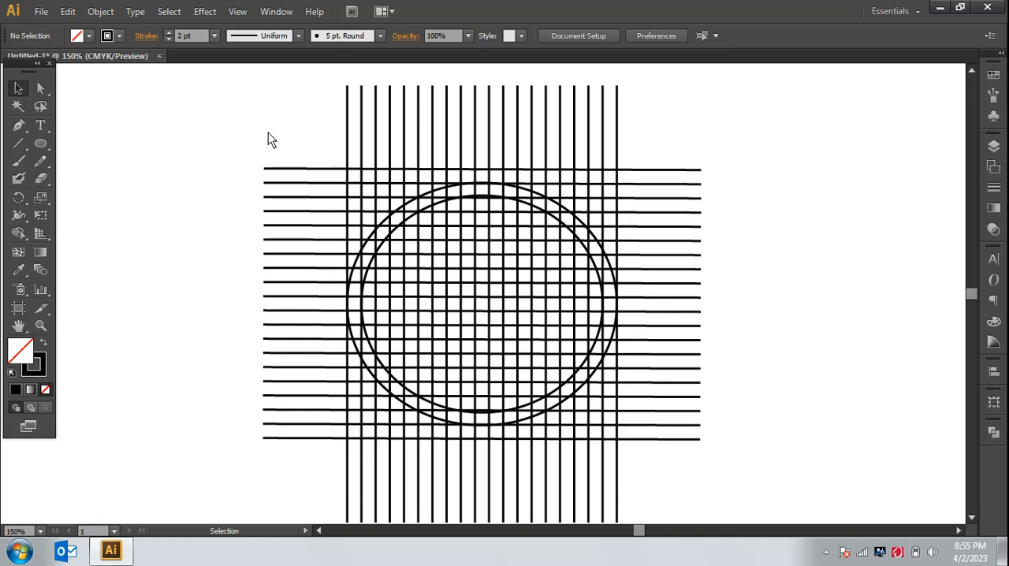
Step: Select all grid lines and both ellipses, and merge the first ring cells at the upper-left arc with the Shape Builder tool
drag(267, 135, 704, 509)
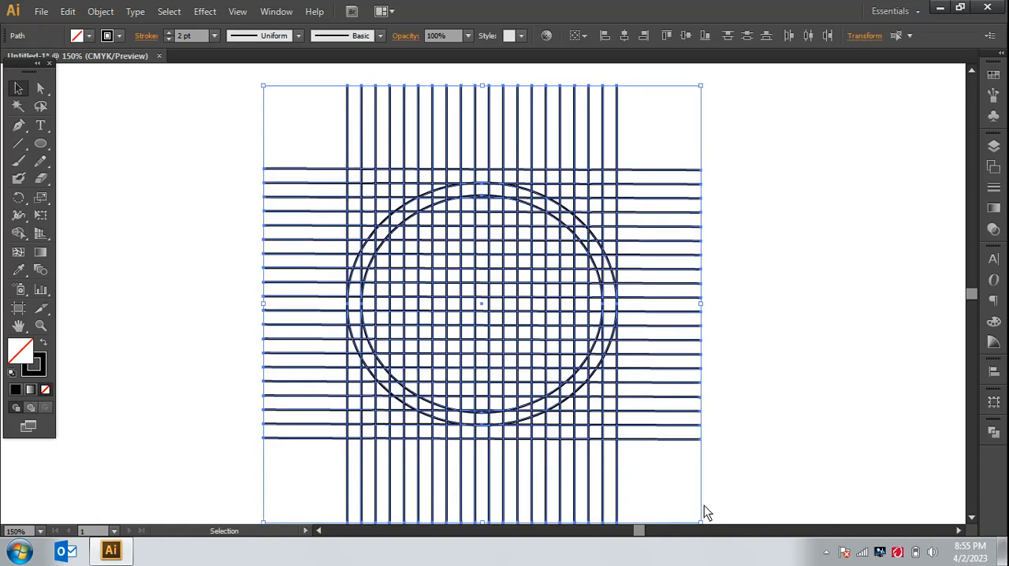
key(a)
key(ctrl+plus)
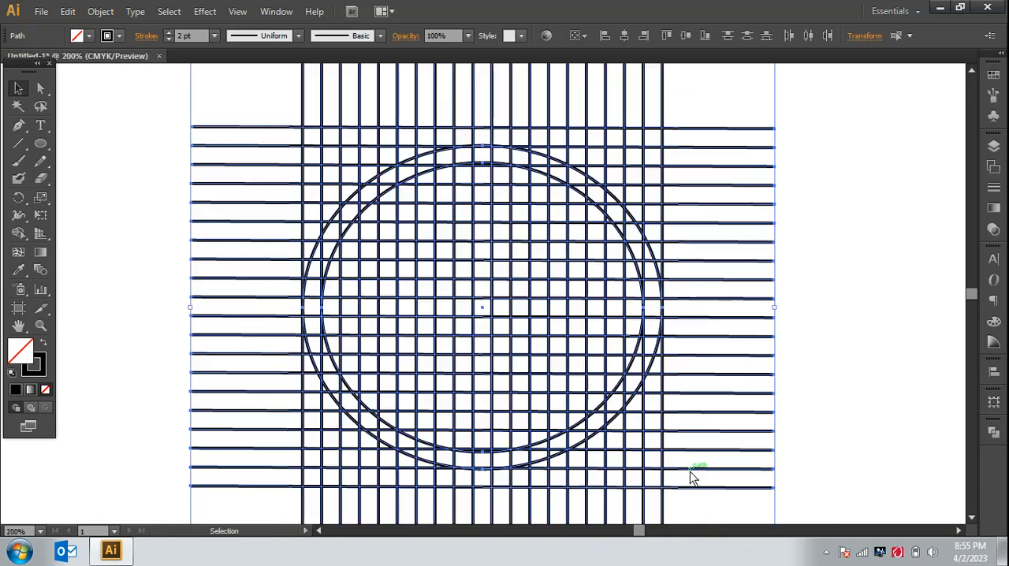
key(ctrl+minus)
key(ctrl+minus)
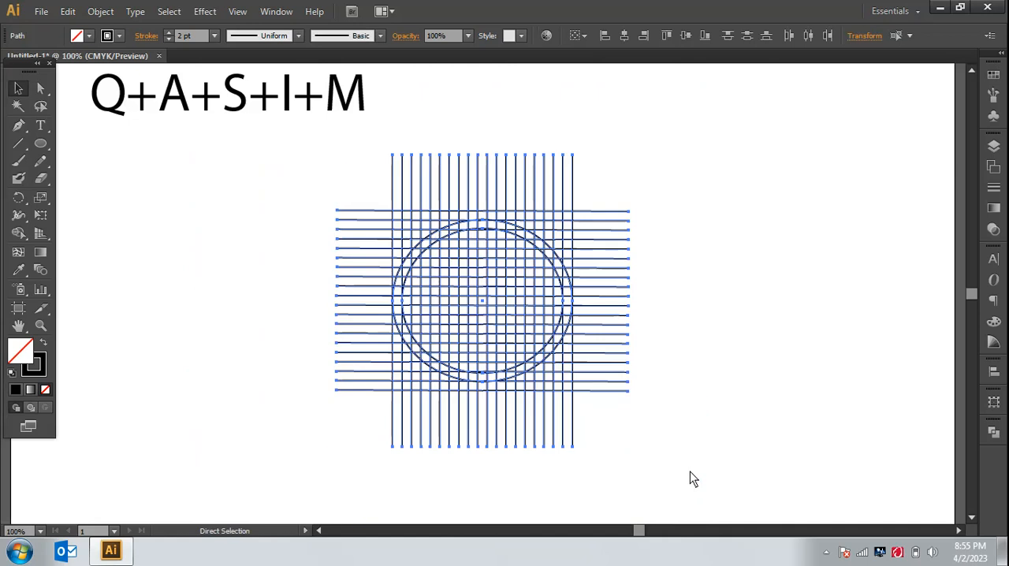
key(v)
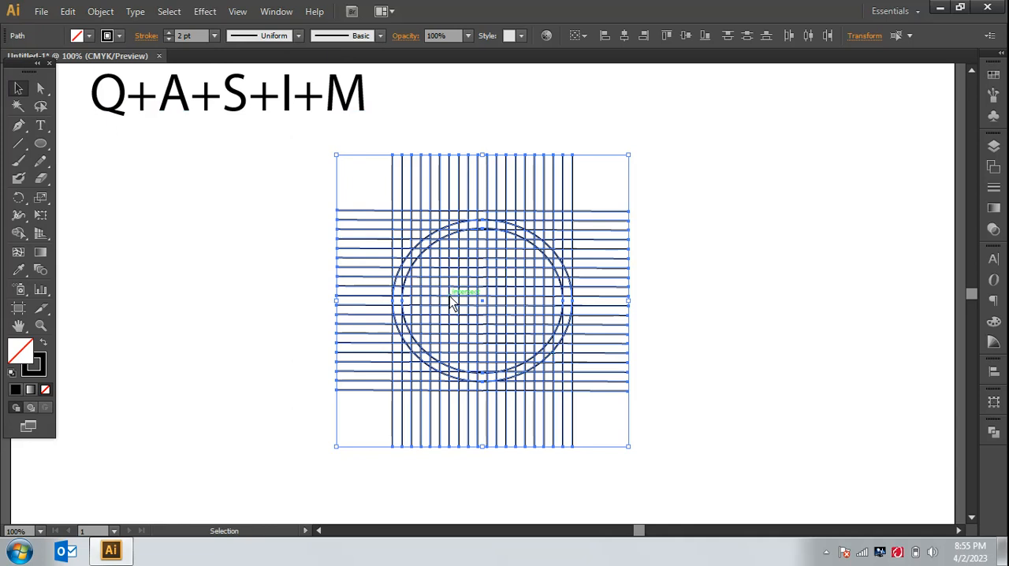
key(ctrl+equal)
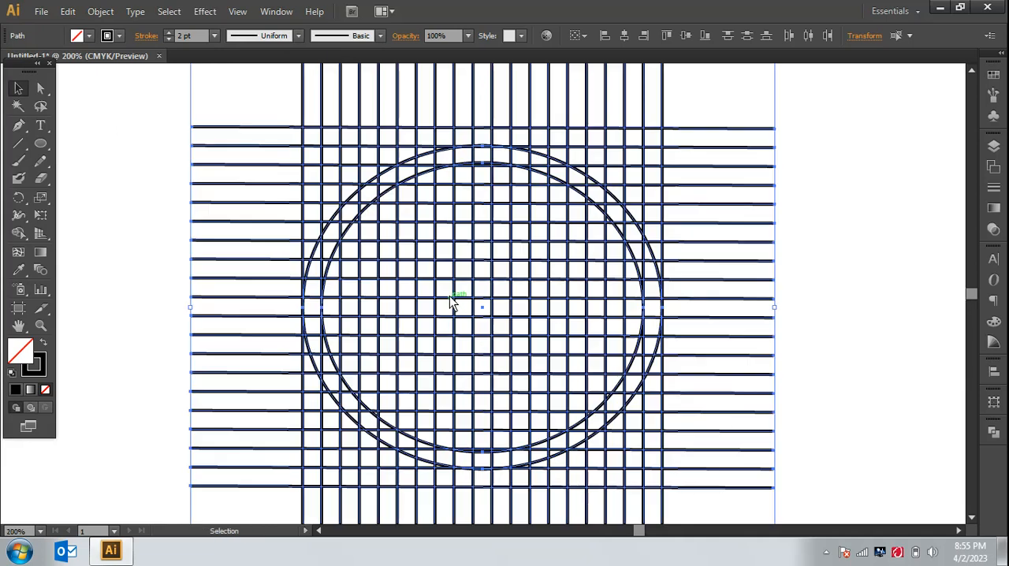
click(19, 233)
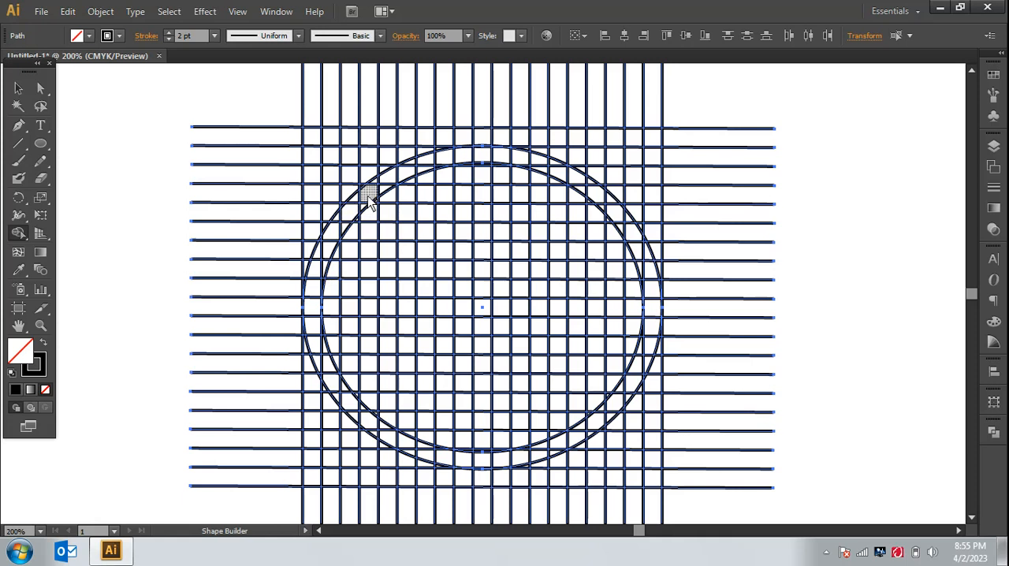
drag(367, 196, 353, 212)
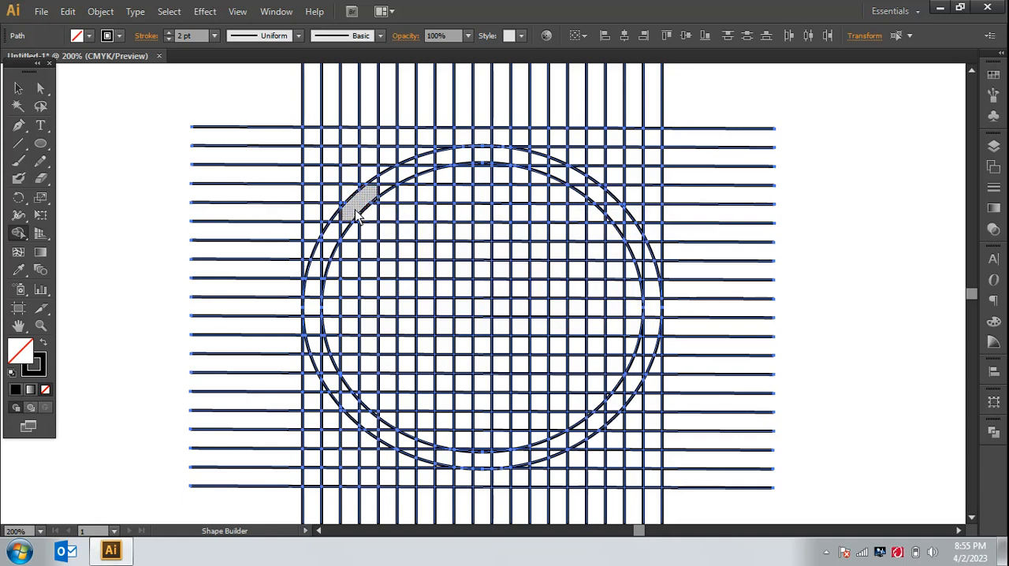
Step: Swap to black fill without stroke and merge cells along the left ring into a Q-like shape with a two-cell gap in its right side
click(42, 344)
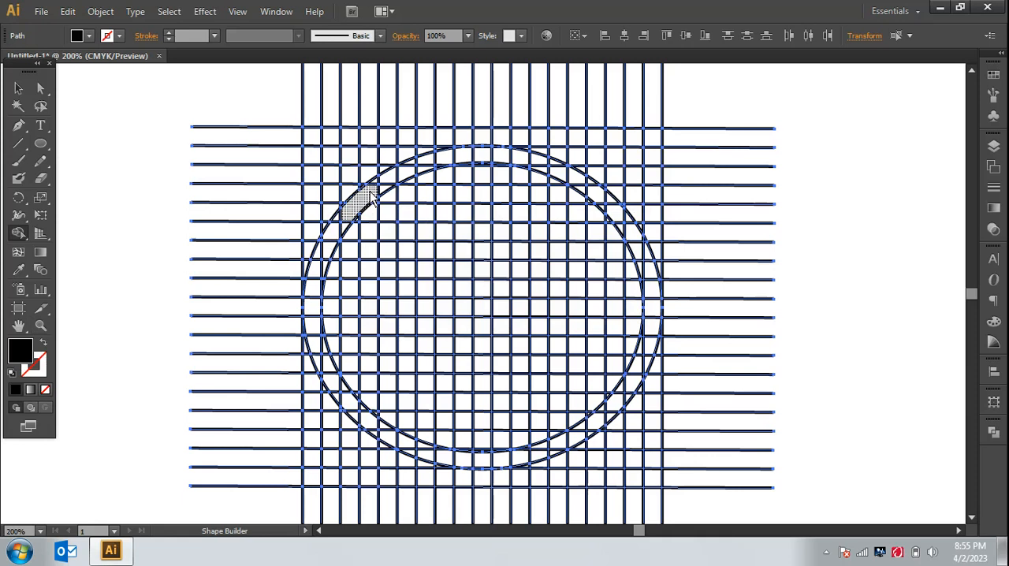
drag(374, 197, 412, 195)
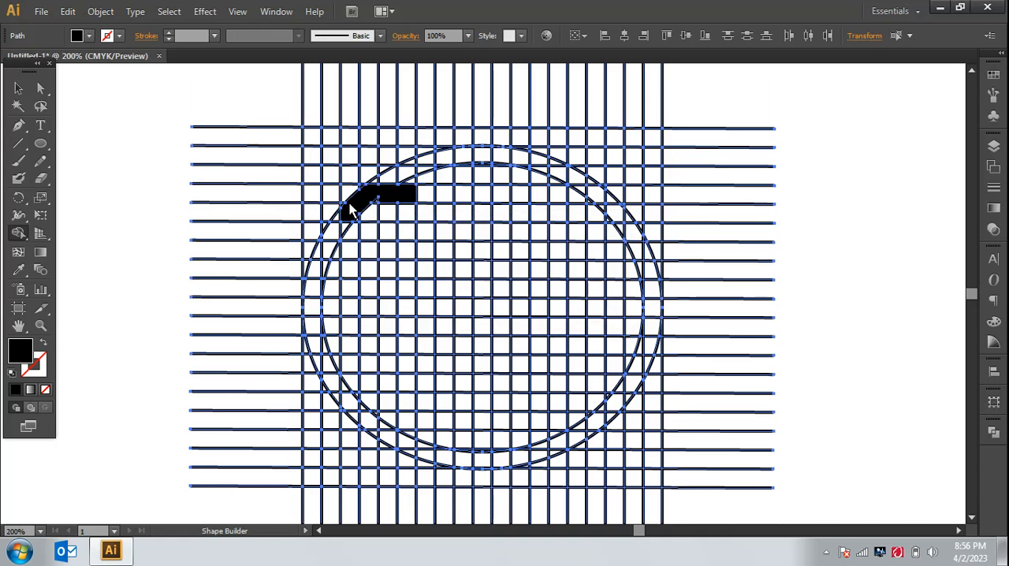
key(ctrl+z)
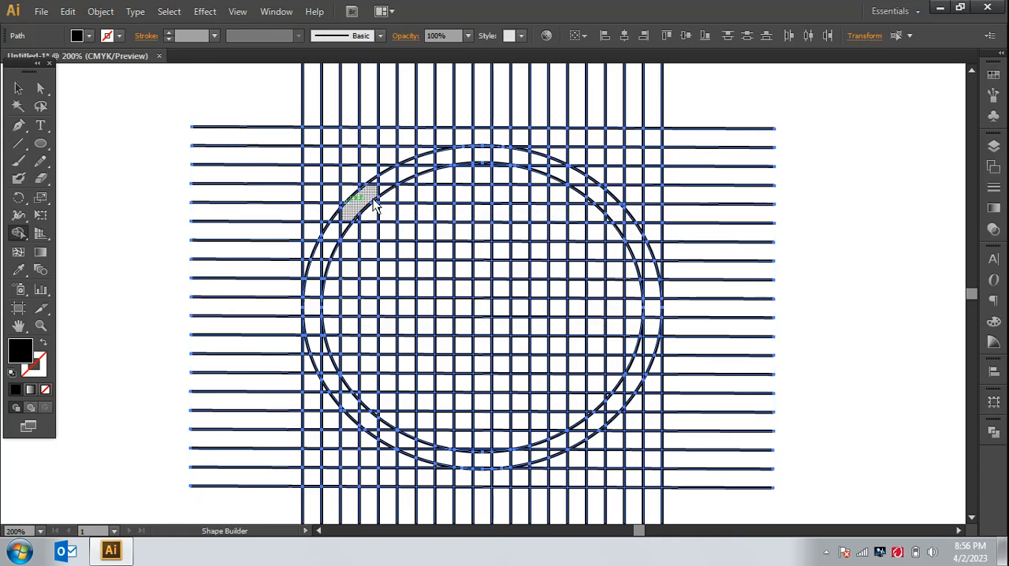
mouse_move(374, 199)
mouse_down()
mouse_move(317, 277)
mouse_move(320, 256)
mouse_move(326, 271)
mouse_move(312, 308)
mouse_move(321, 357)
mouse_move(325, 364)
mouse_move(317, 342)
mouse_move(371, 372)
mouse_up()
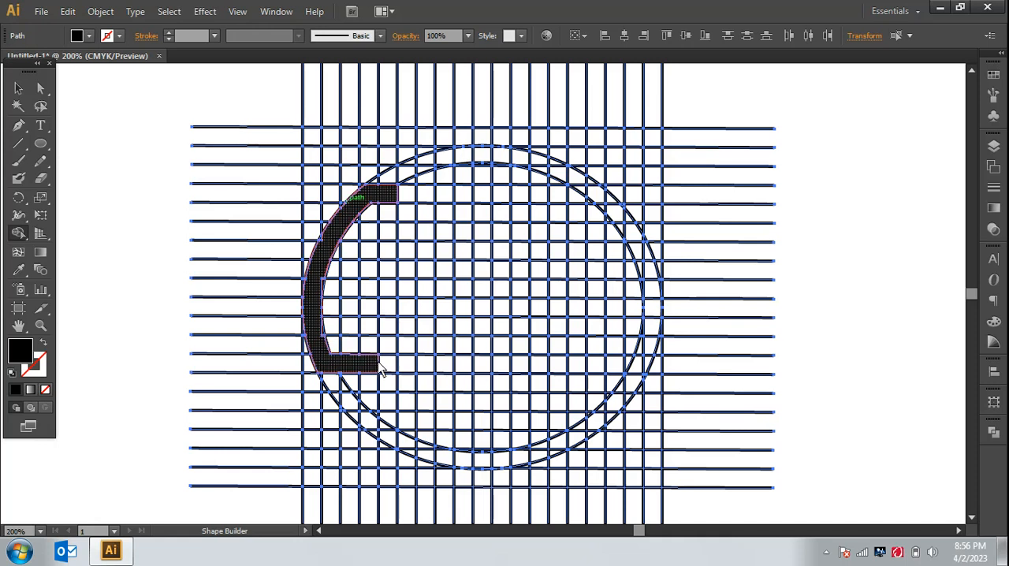
mouse_move(389, 361)
mouse_down()
mouse_move(386, 333)
mouse_move(390, 370)
mouse_move(390, 353)
mouse_up()
drag(390, 206, 390, 268)
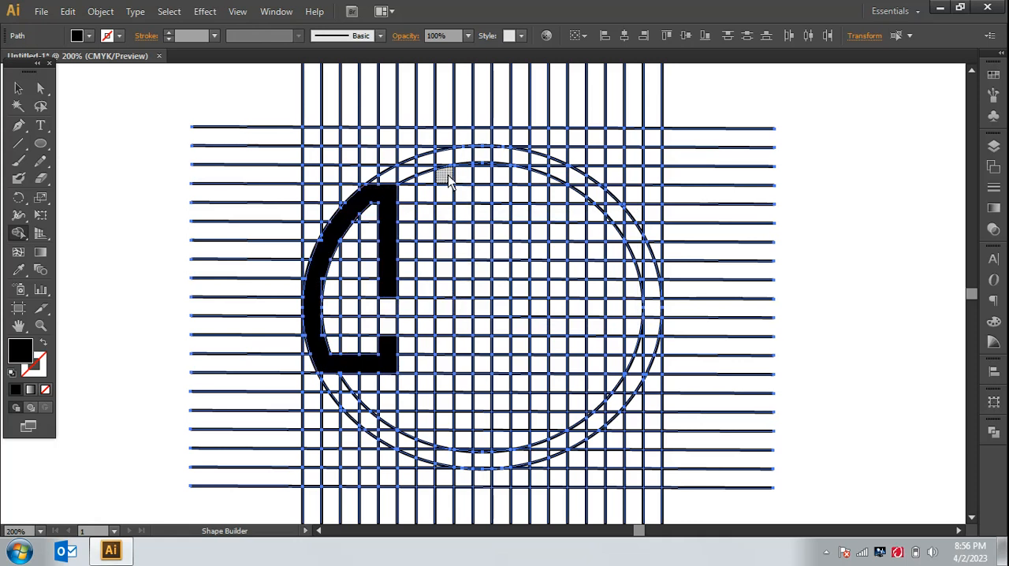
drag(448, 175, 446, 257)
drag(447, 176, 520, 183)
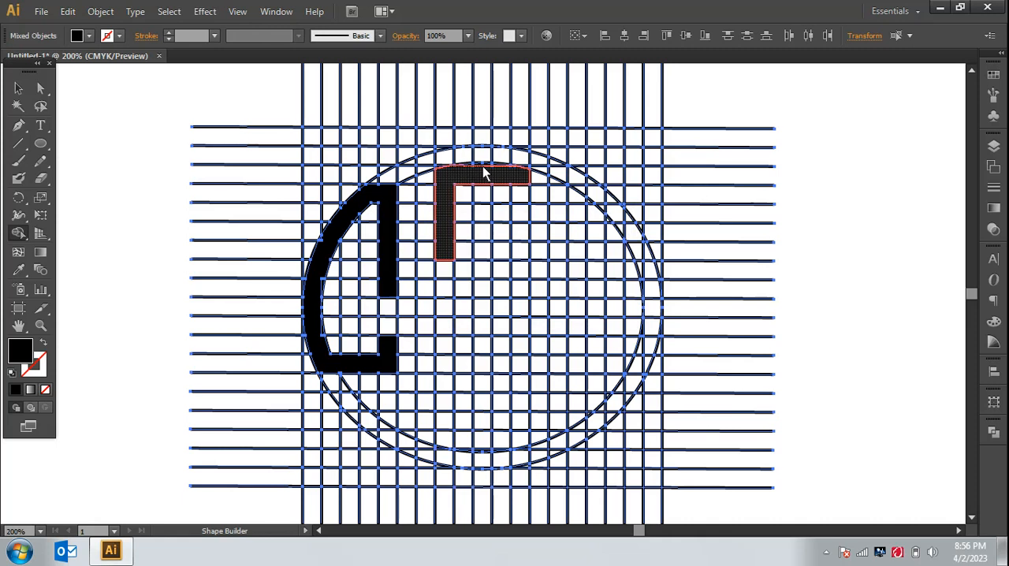
click(492, 173)
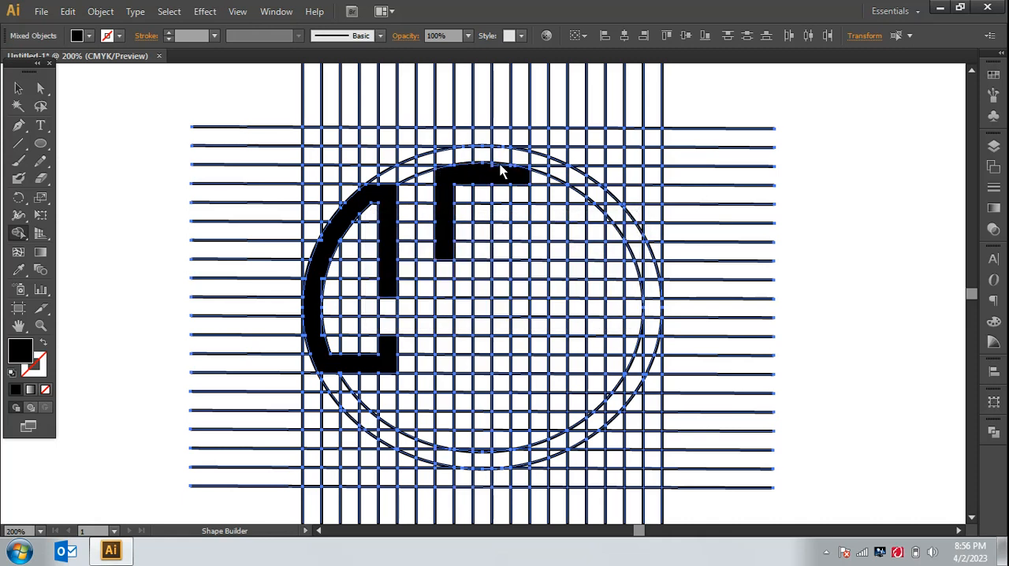
drag(508, 168, 537, 185)
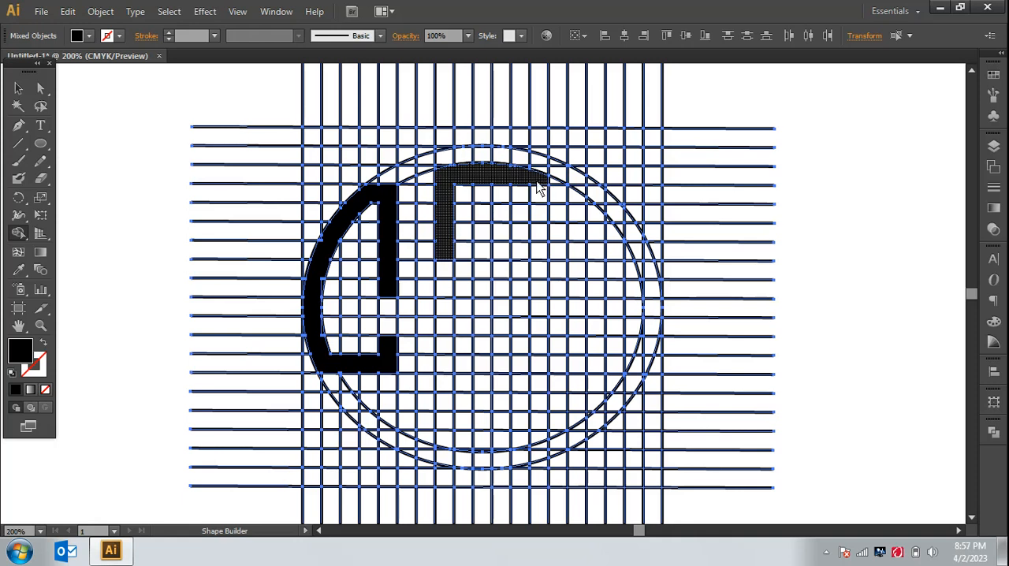
key(ctrl)
key(ctrl+z)
key(ctrl+z)
key(ctrl+z)
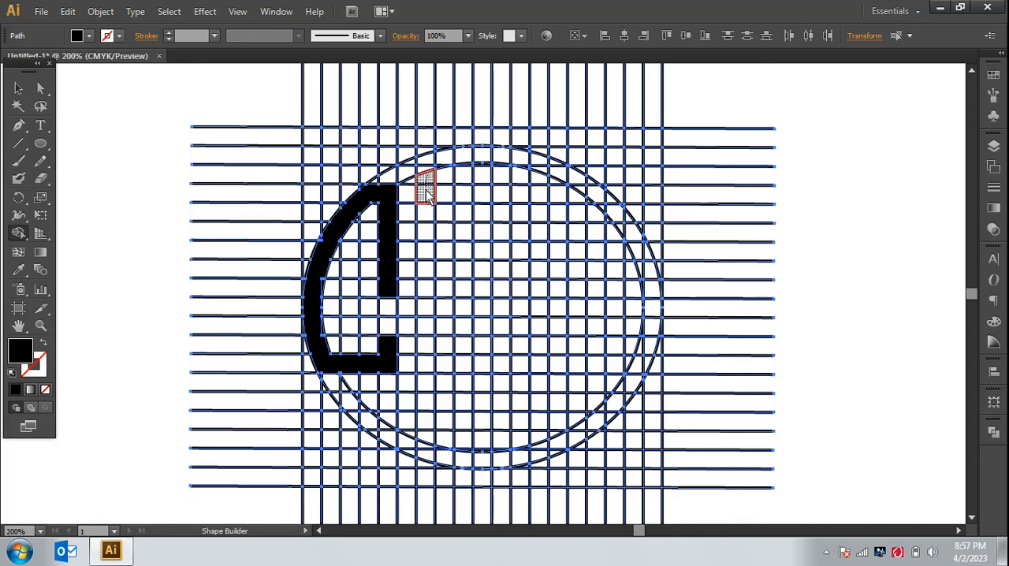
Step: Merge cells under the inner ellipse's top arc into a seven-cell-wide curved bar with a short leg at each end
drag(425, 203, 426, 220)
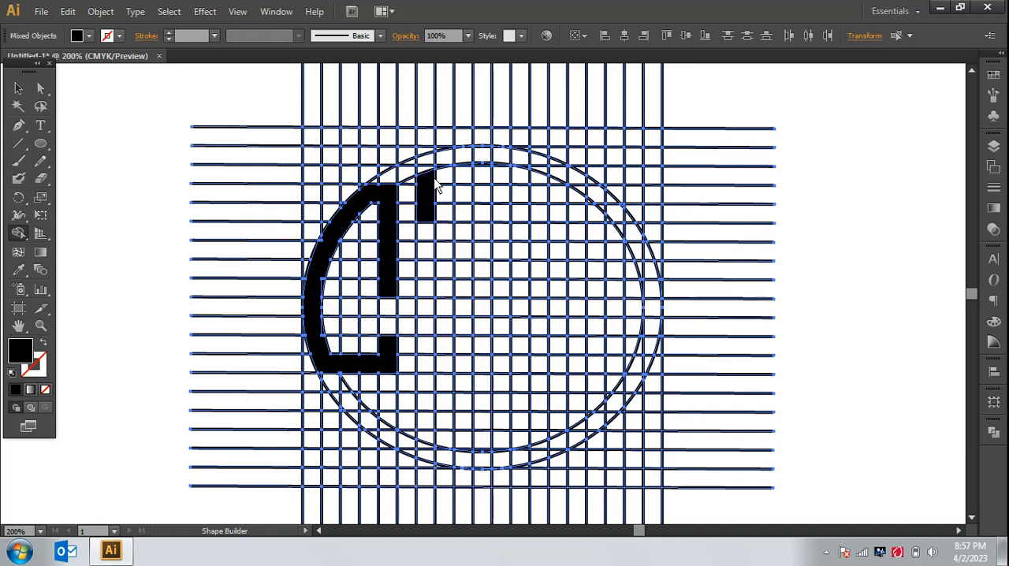
drag(441, 183, 486, 174)
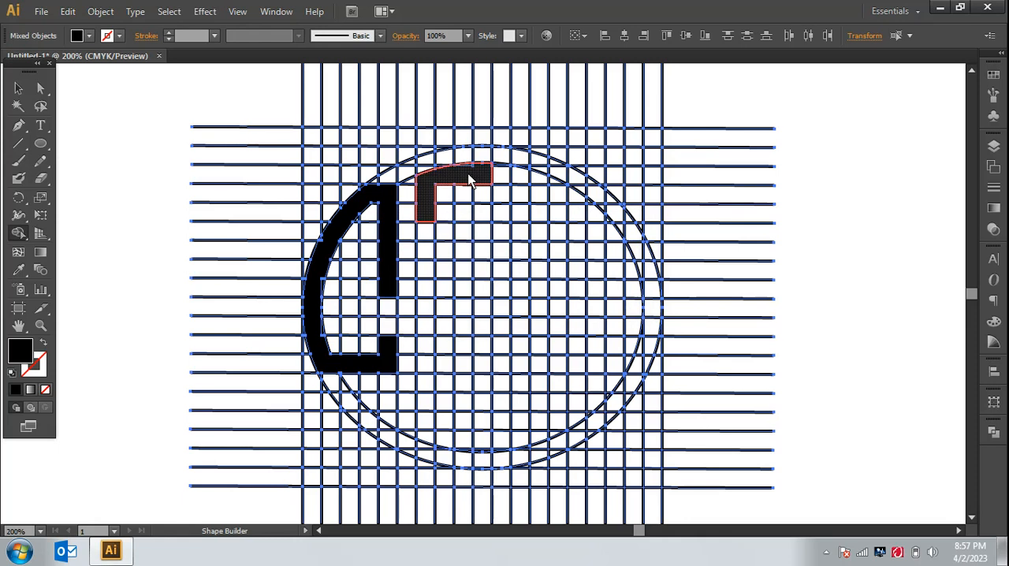
click(485, 171)
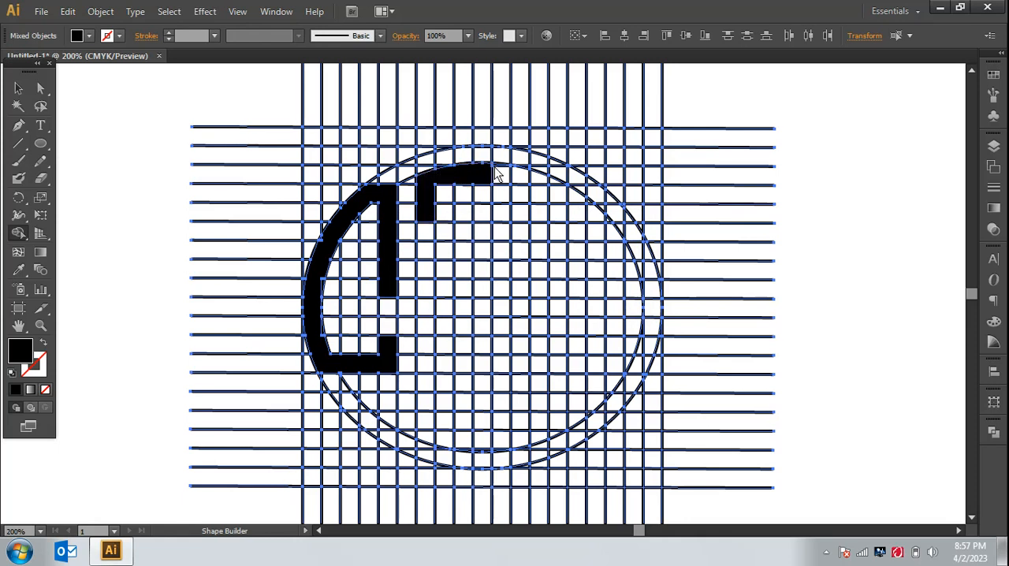
click(499, 172)
mouse_move(497, 181)
mouse_down()
mouse_move(538, 176)
mouse_move(546, 224)
mouse_move(528, 206)
mouse_up()
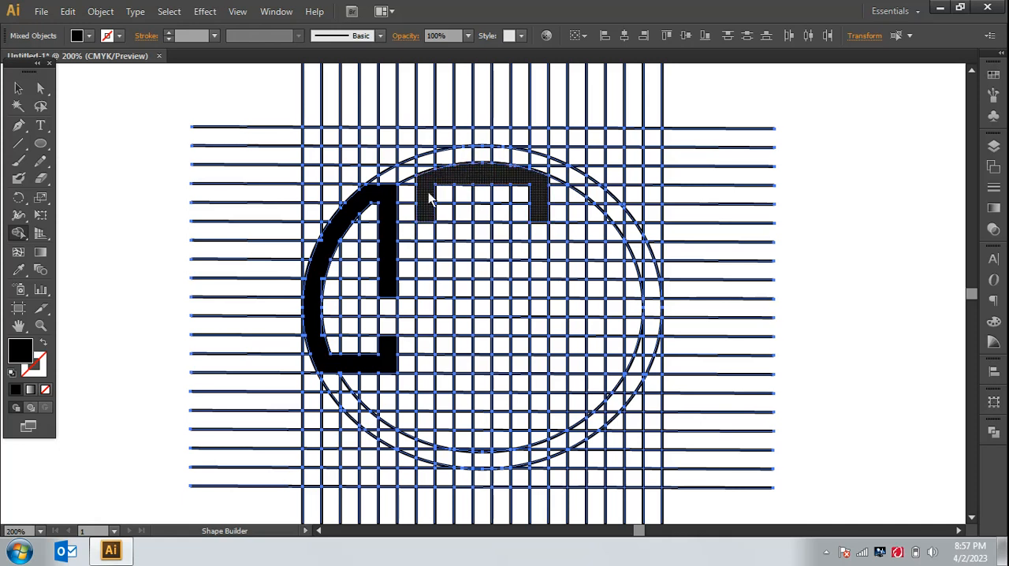
Step: Extend both legs of the arch two cells down and merge a crossbar between them to form an A
drag(426, 217, 429, 254)
drag(540, 235, 537, 255)
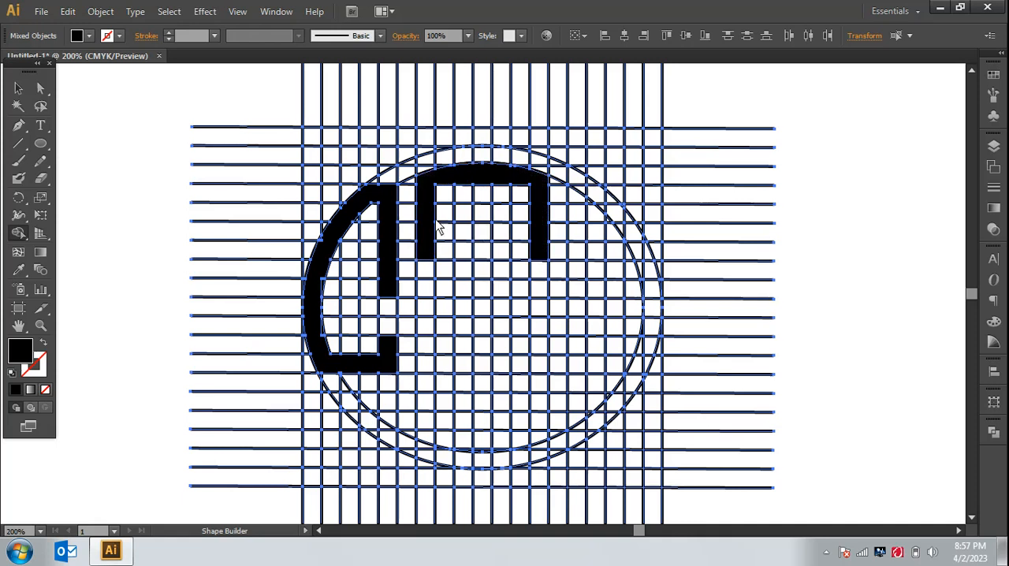
drag(437, 213, 536, 219)
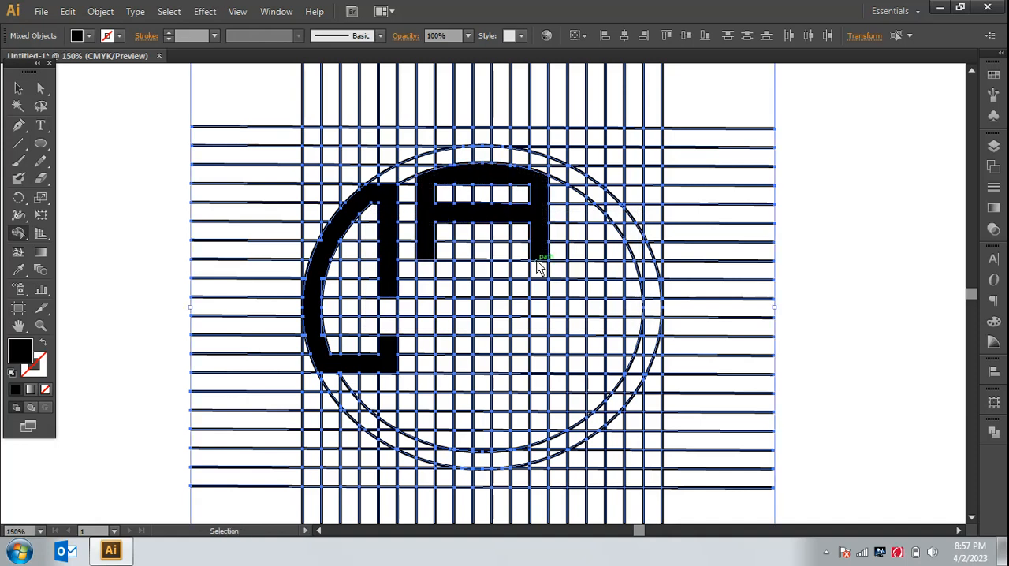
Step: Merge cells below the A into an S four cells wide and five tall, and a one-cell-wide I bar of equal height beside it
key(ctrl+minus)
key(ctrl+minus)
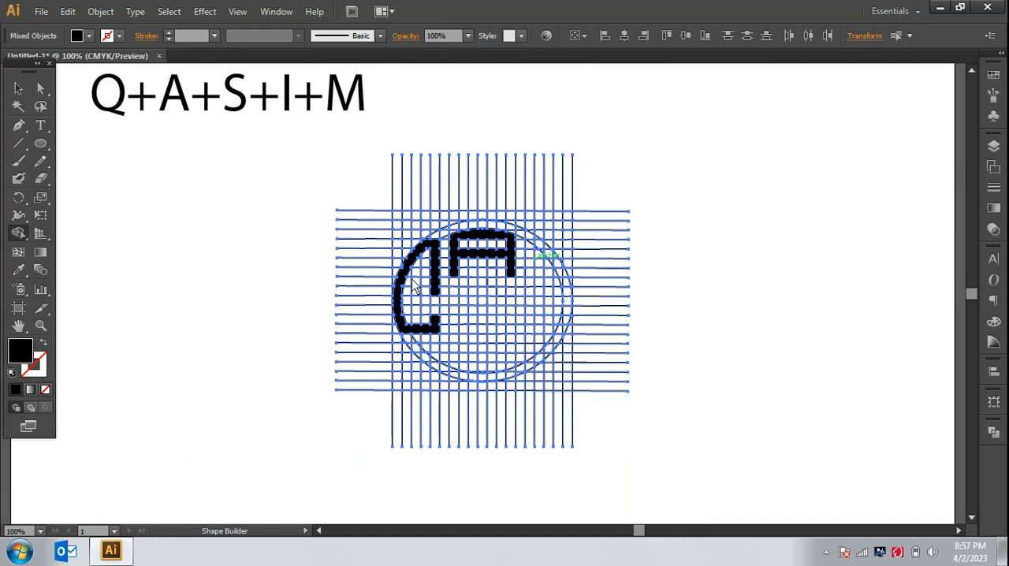
key(ctrl+plus)
key(ctrl+plus)
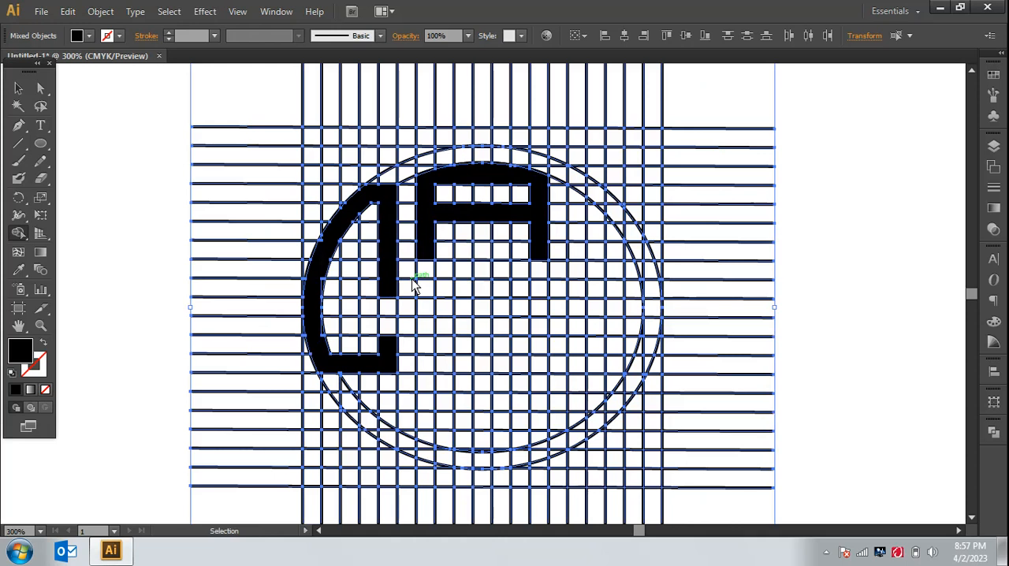
key(ctrl+plus)
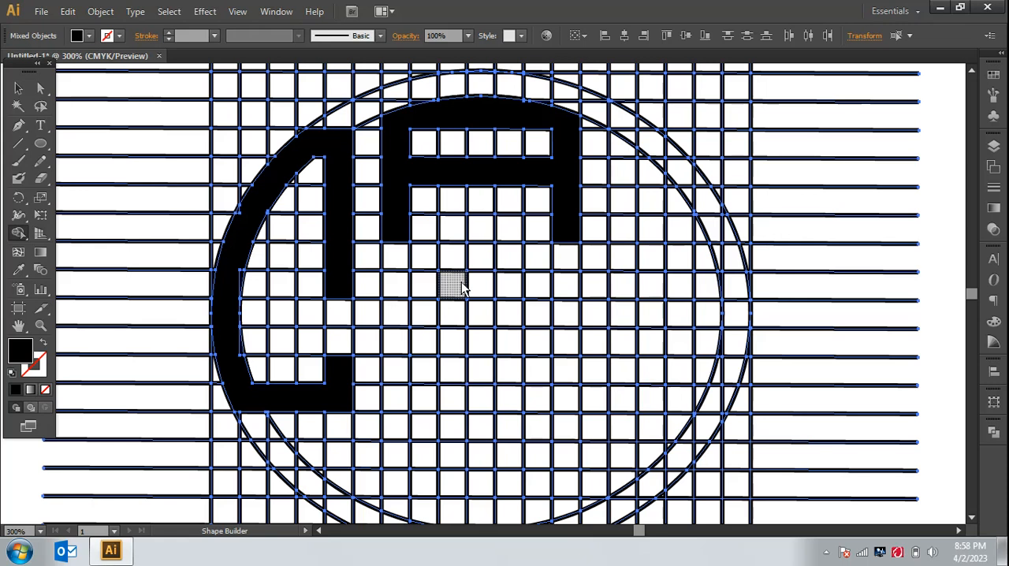
mouse_move(475, 291)
mouse_down()
mouse_move(400, 292)
mouse_move(397, 350)
mouse_up()
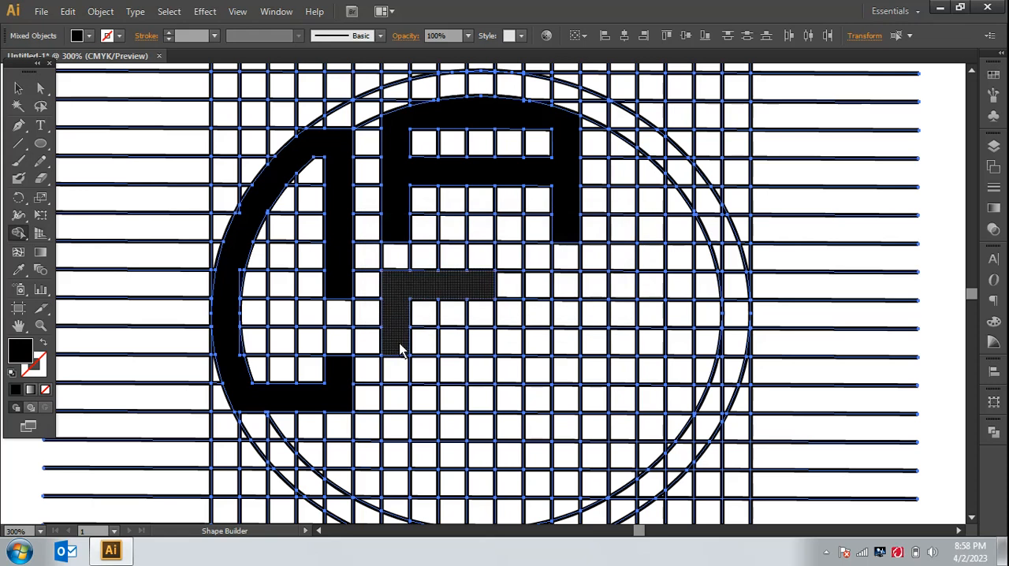
mouse_move(400, 349)
mouse_down()
mouse_move(479, 348)
mouse_move(478, 397)
mouse_move(503, 418)
mouse_move(483, 404)
mouse_move(394, 405)
mouse_up()
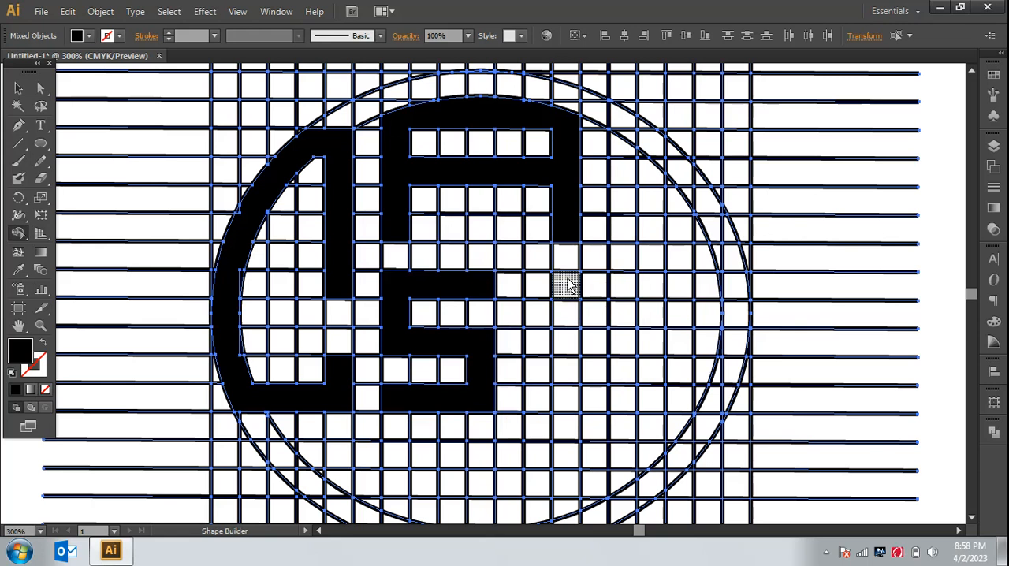
drag(568, 285, 572, 400)
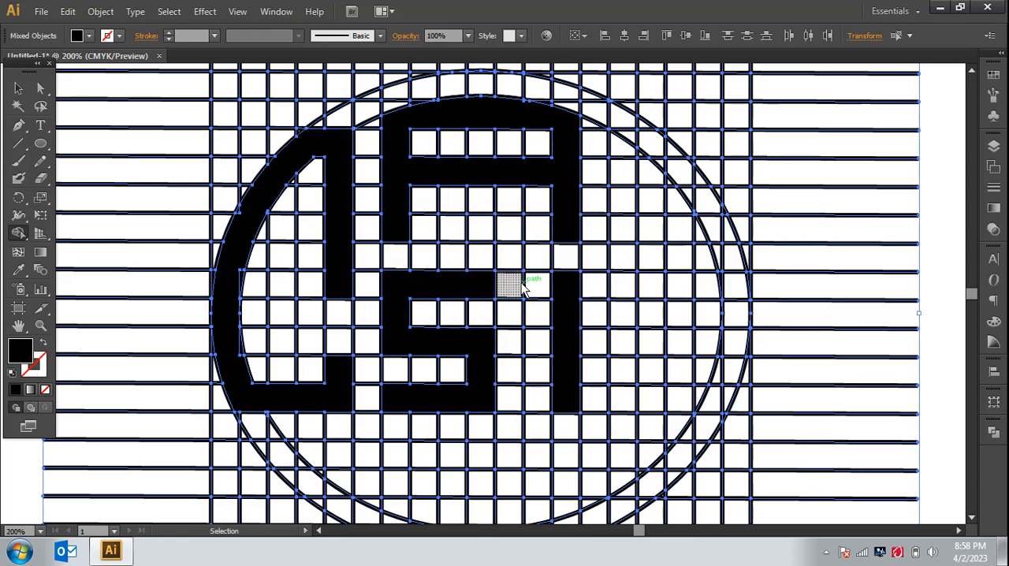
Step: Start the M by merging the upper-right ring cells and a vertical stem from the arc's left end down to the baseline of the S
key(ctrl+minus)
key(ctrl+minus)
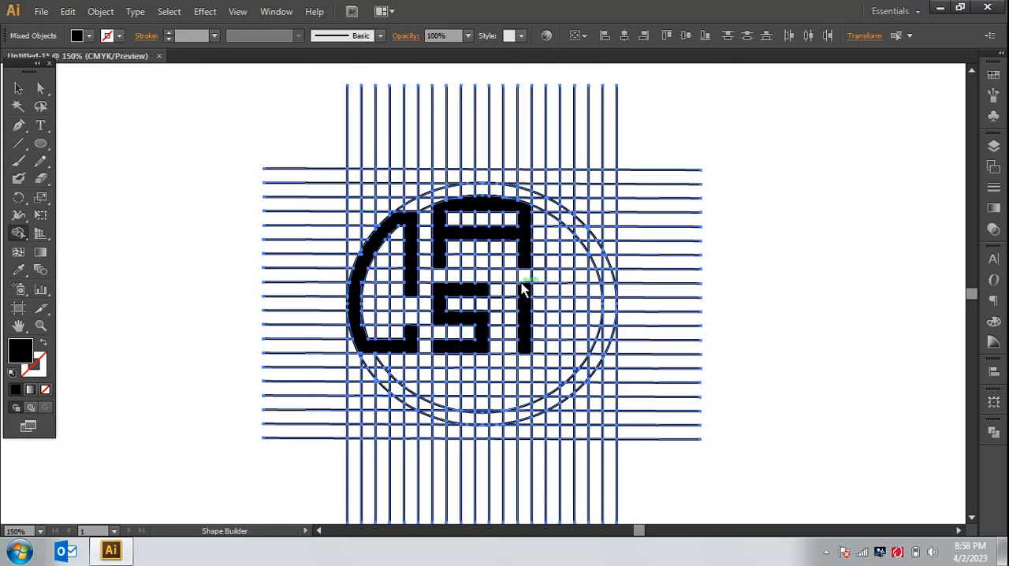
key(ctrl+minus)
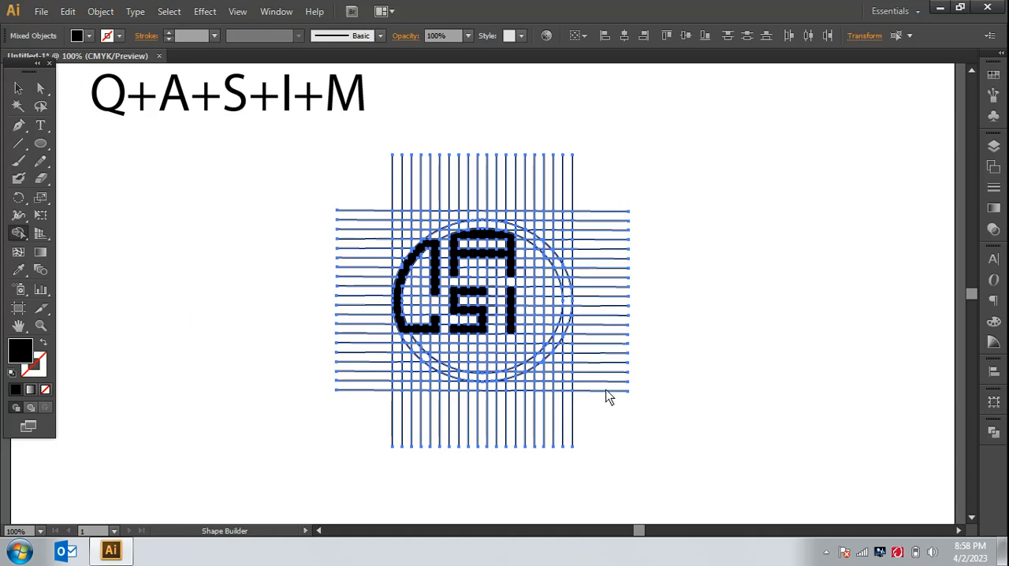
key(ctrl+plus)
key(ctrl+plus)
key(ctrl+plus)
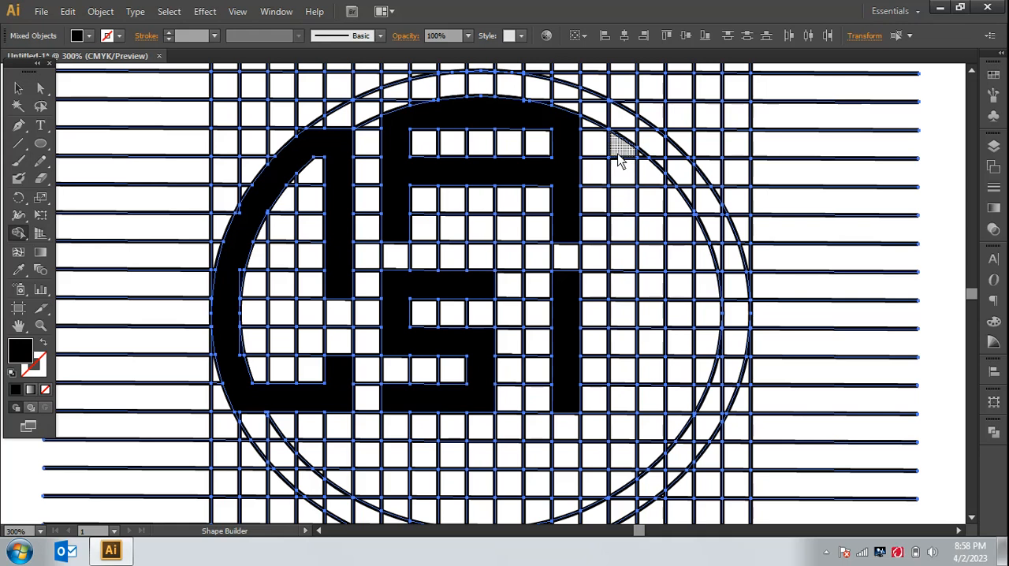
mouse_move(619, 147)
mouse_down()
mouse_move(622, 168)
mouse_move(619, 147)
mouse_move(670, 149)
mouse_move(711, 206)
mouse_move(689, 192)
mouse_up()
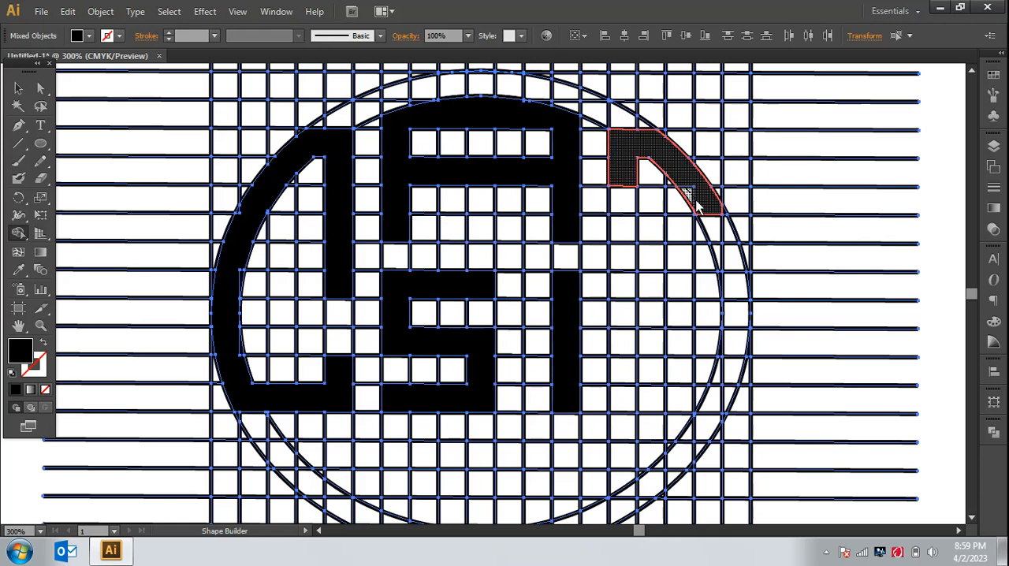
click(697, 205)
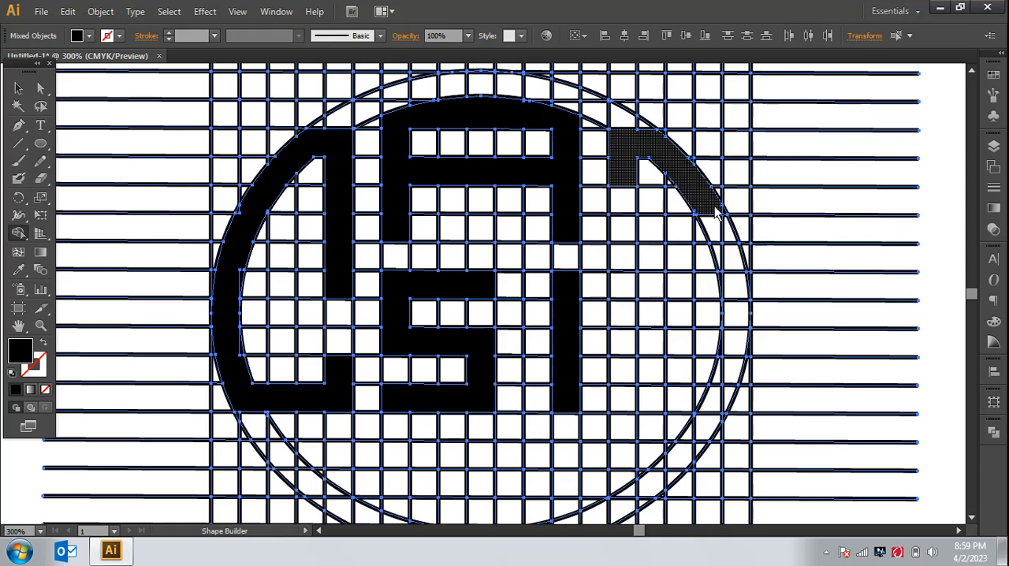
drag(719, 215, 734, 264)
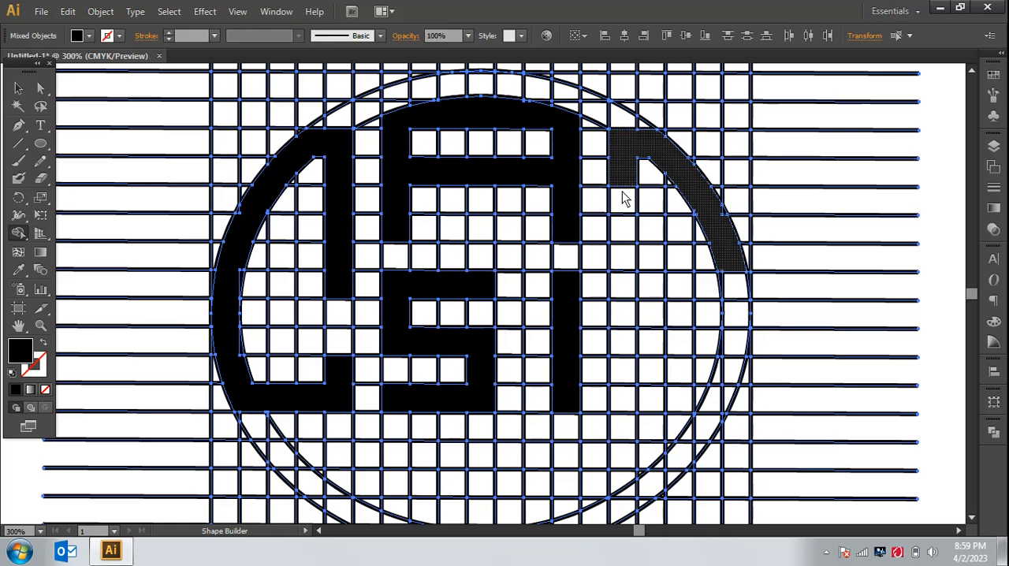
drag(624, 193, 625, 410)
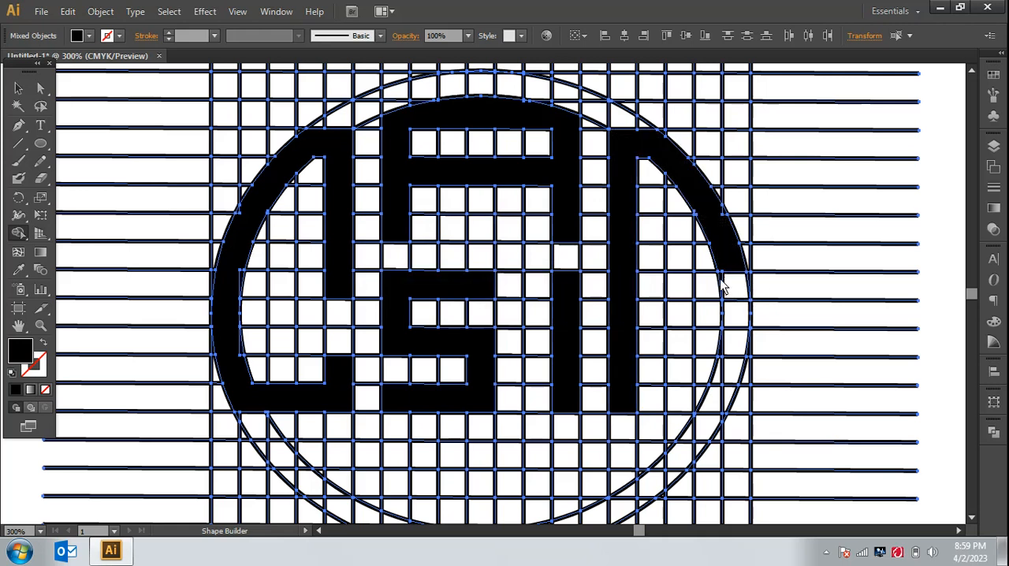
Step: Merge the next three cells down the right ring and join them to the M's arc
drag(730, 283, 731, 356)
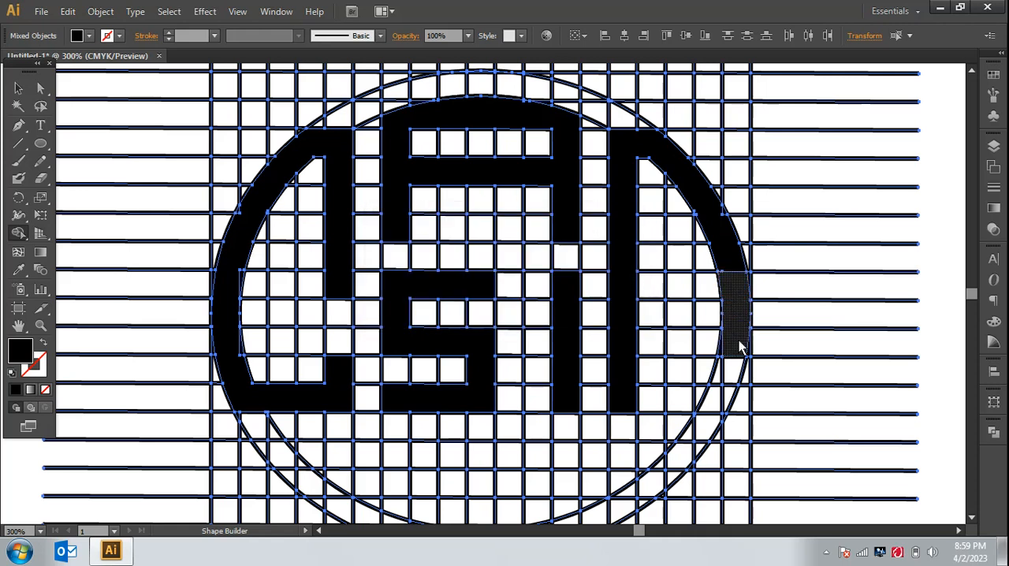
click(723, 356)
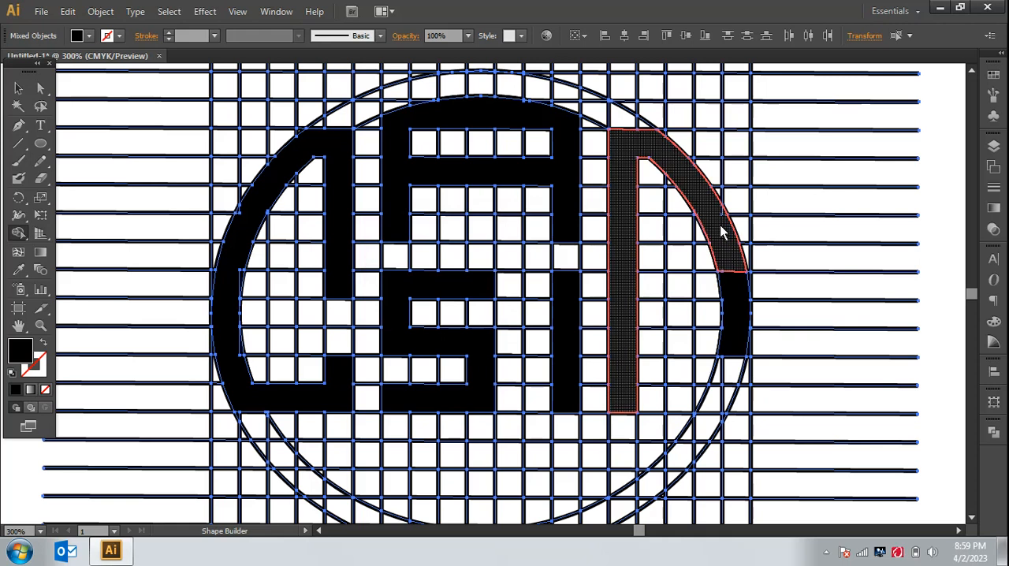
drag(721, 233, 728, 282)
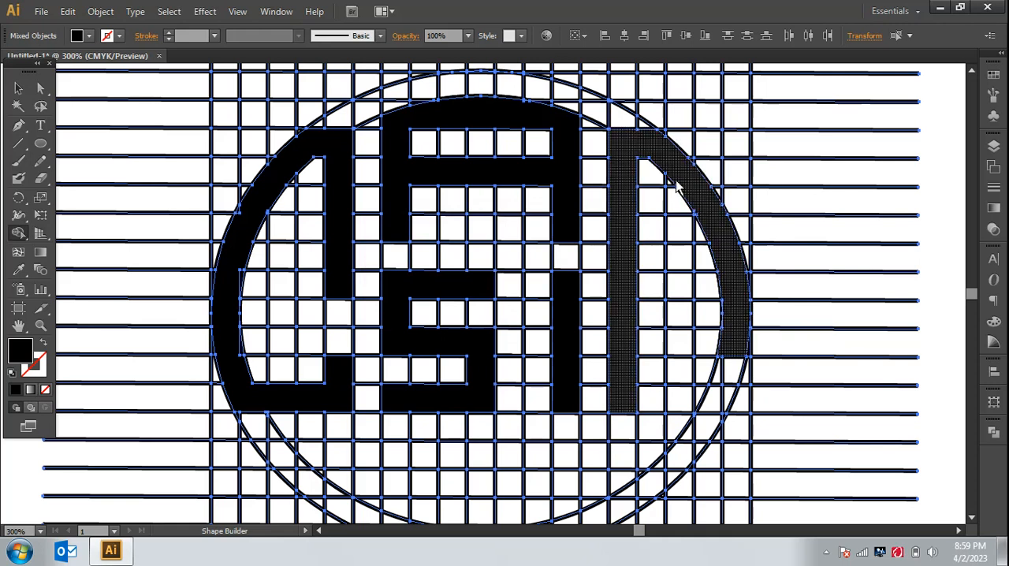
Step: Add a one-cell-wide middle stem to the M and extend its outer curved leg one cell further down
drag(676, 184, 682, 331)
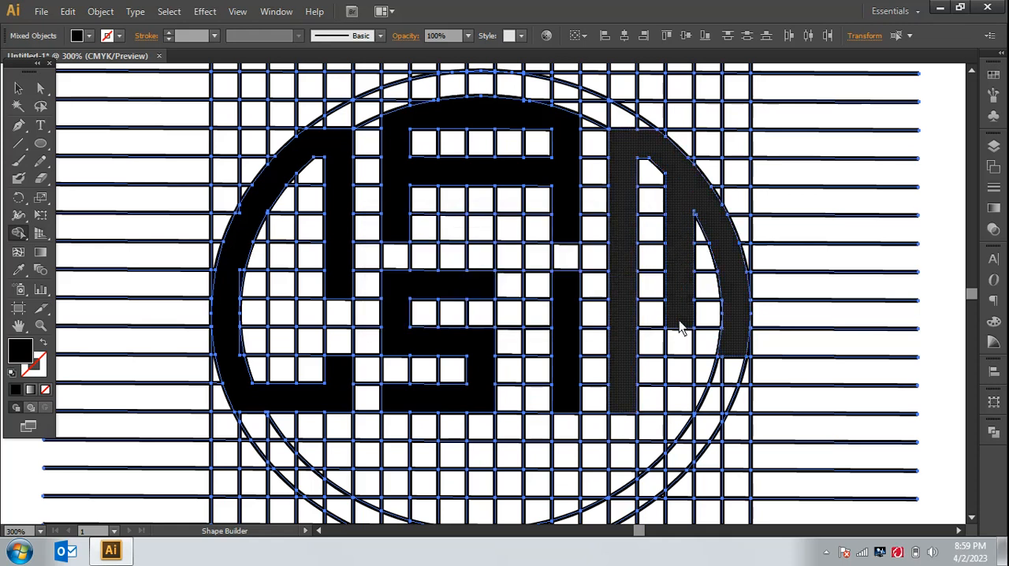
mouse_move(683, 323)
mouse_down()
mouse_move(677, 339)
mouse_move(682, 304)
mouse_up()
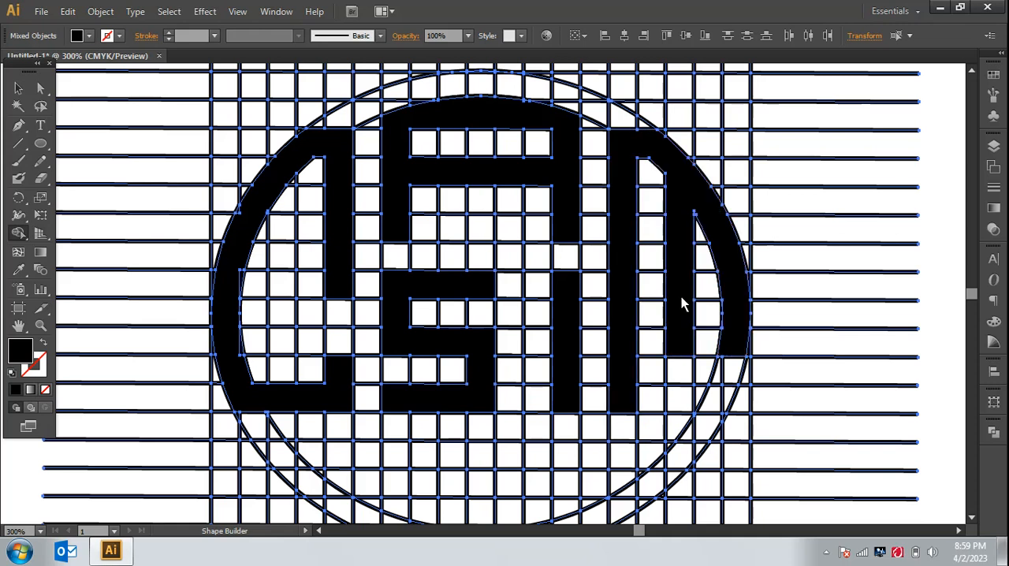
mouse_move(731, 352)
mouse_down()
mouse_move(729, 379)
mouse_move(732, 368)
mouse_up()
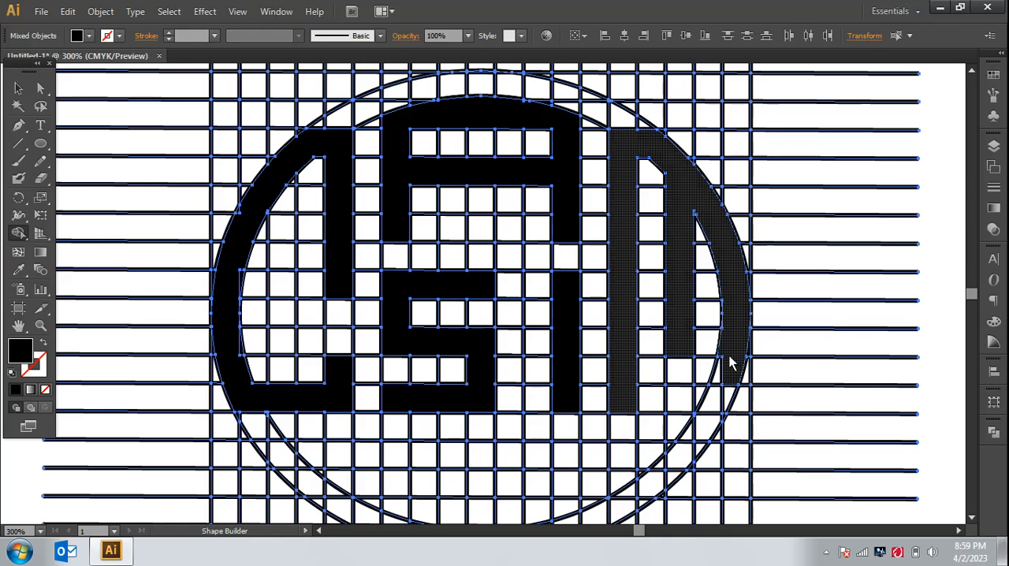
drag(727, 357, 732, 335)
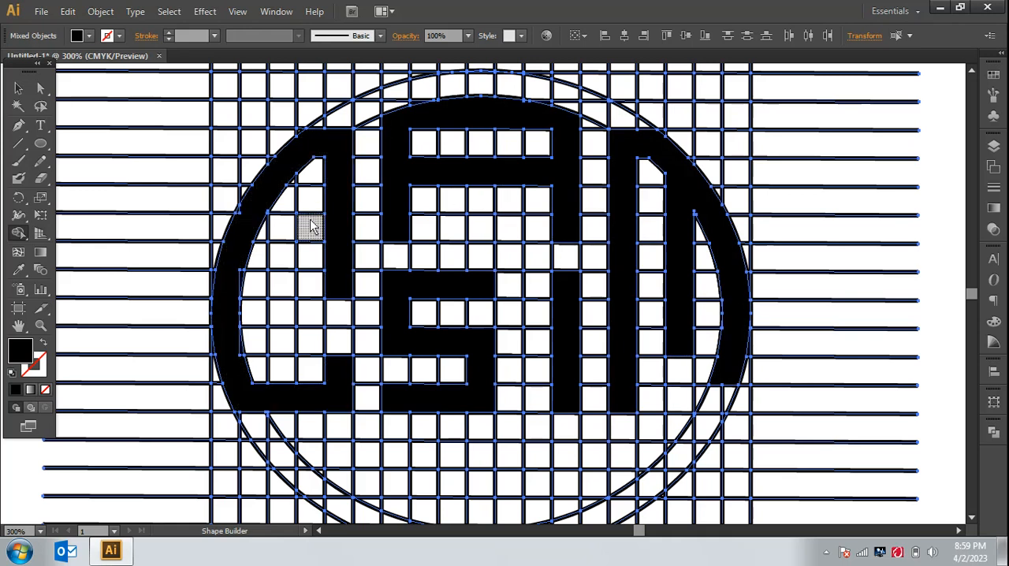
Step: Clean up leftover path fragments in the Q and S shapes with the Shape Builder tool
key(ctrl+equal)
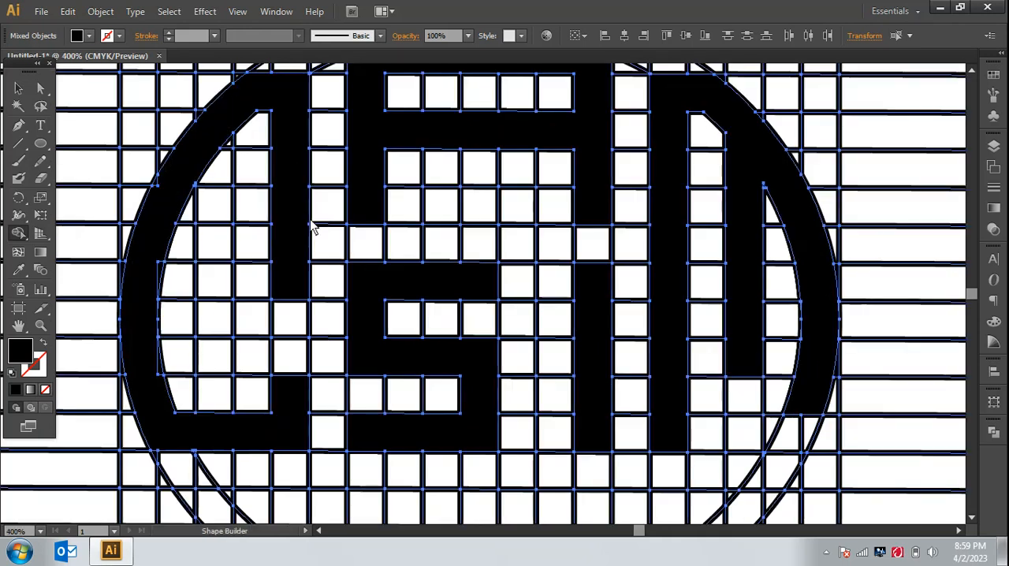
click(166, 185)
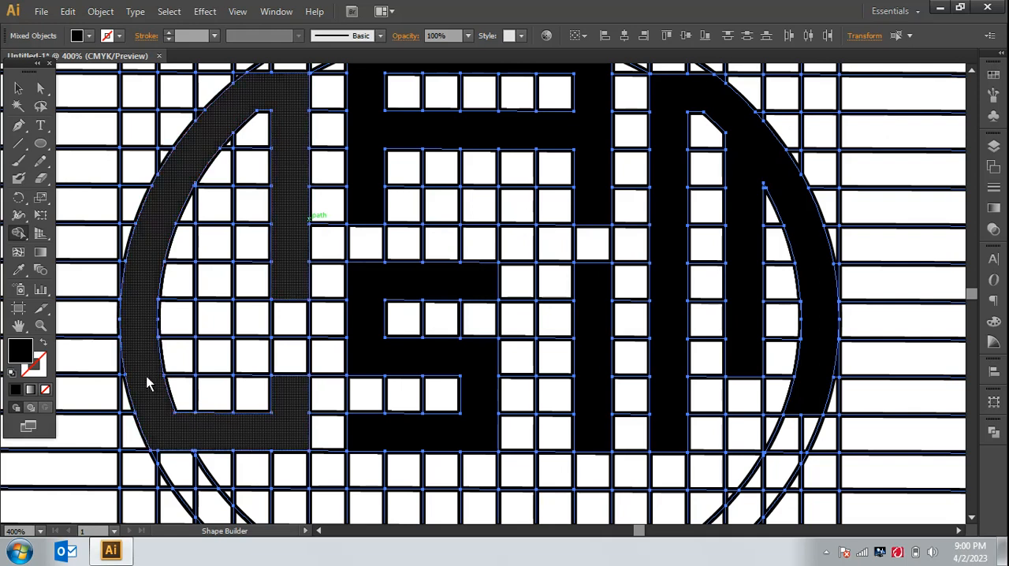
click(368, 309)
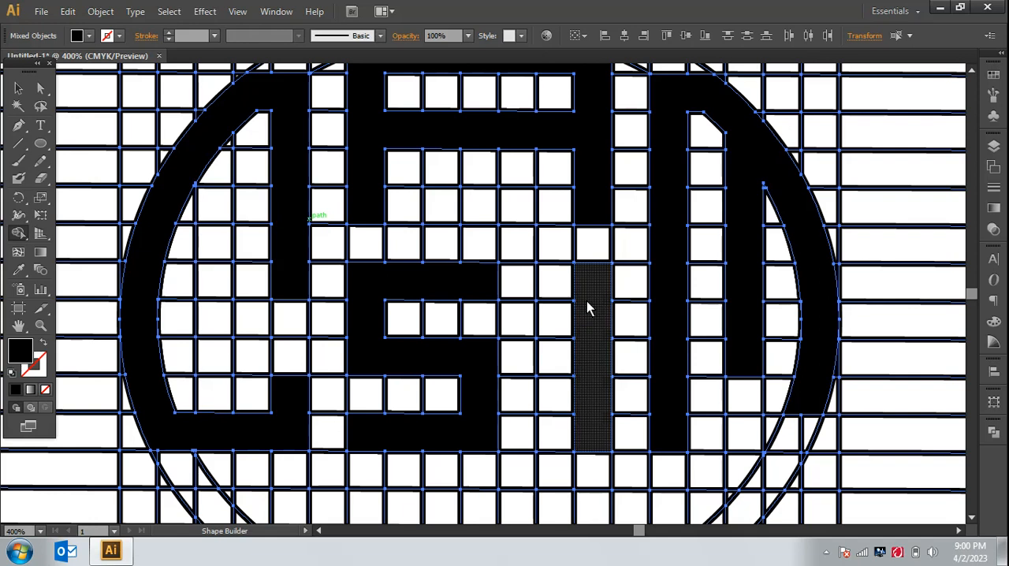
Step: Examine the merged letter shapes close up and compare the whole monogram with the letters written above the grid
scroll(591, 306, up, 1)
scroll(595, 306, up, 3)
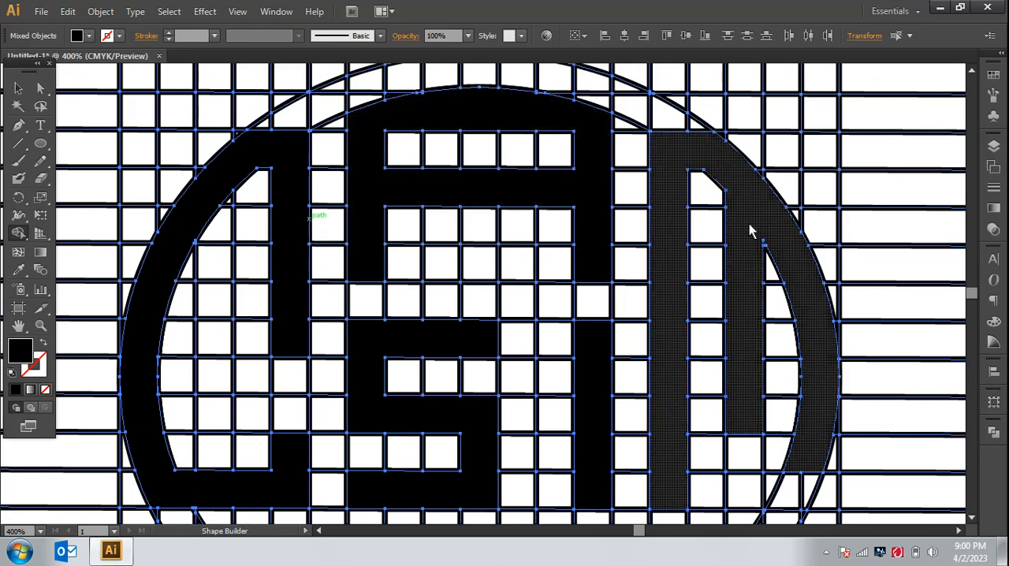
scroll(757, 240, down, 1)
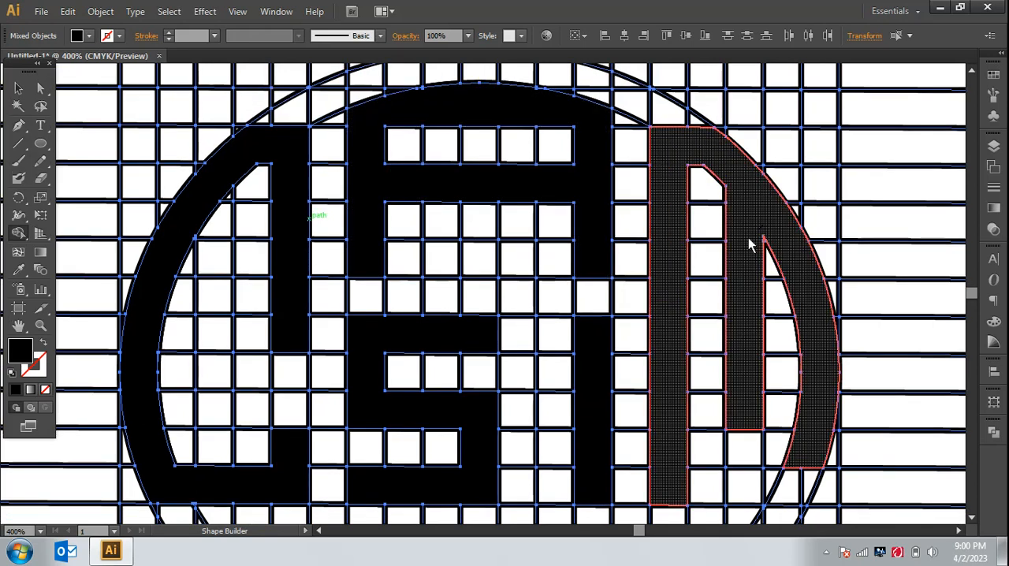
key(ctrl+minus)
key(ctrl+minus)
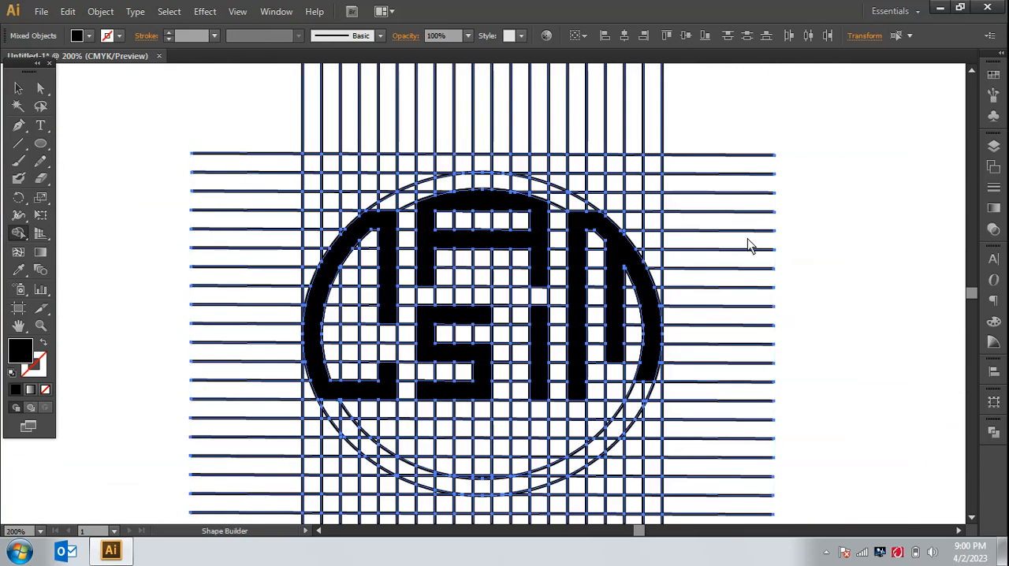
key(v)
key(ctrl+minus)
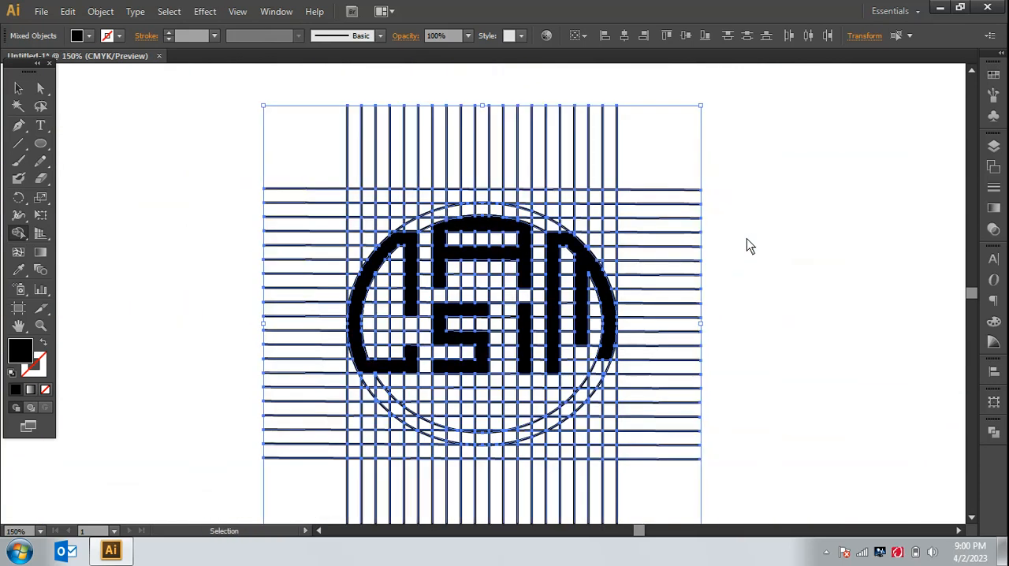
key(ctrl+minus)
key(shift+m)
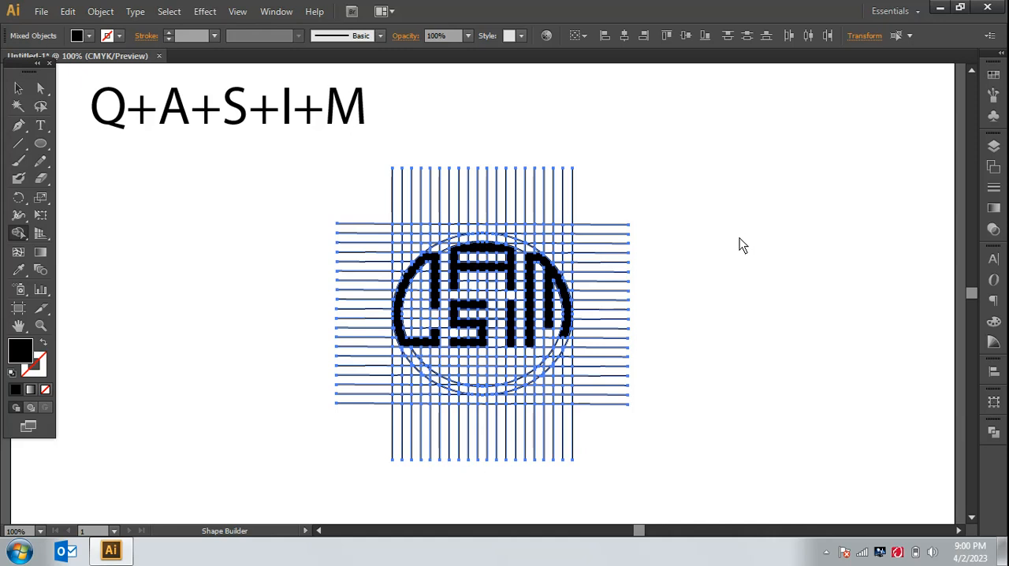
key(ctrl+plus)
key(ctrl+plus)
key(ctrl+plus)
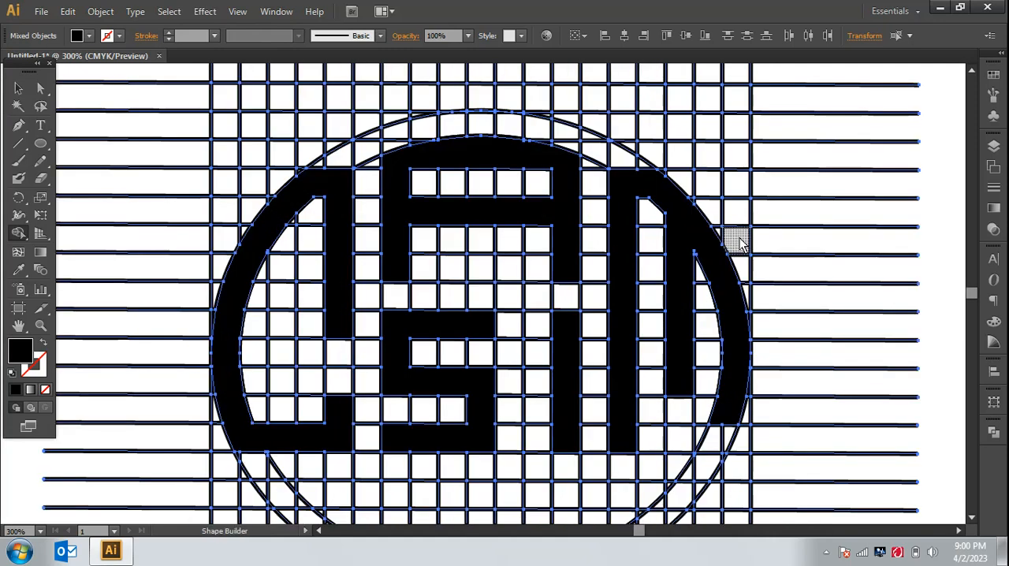
Step: Merge the ring cells between the two ellipses along the bottom into one curved band spanning ten grid columns
scroll(733, 236, down, 5)
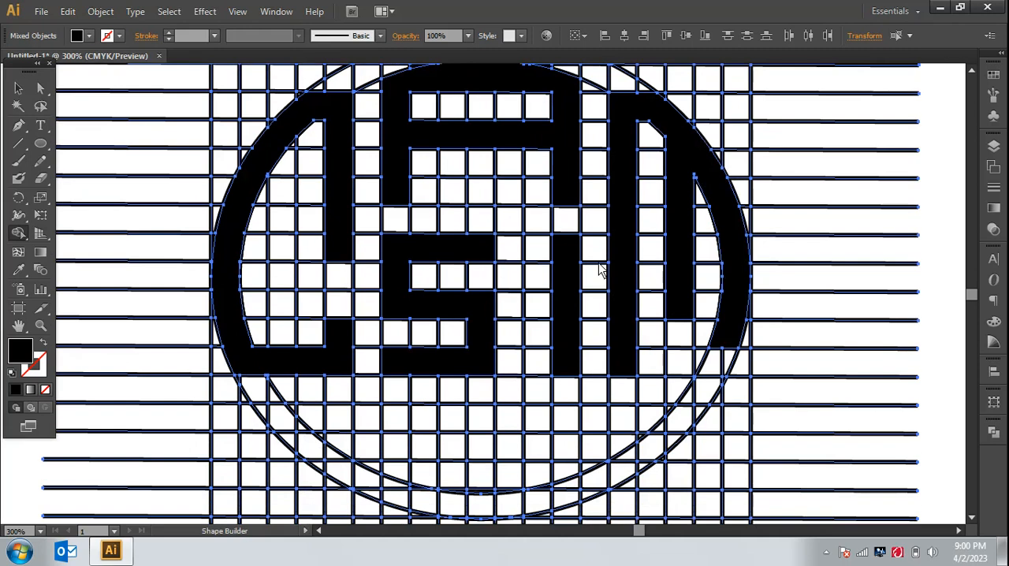
scroll(599, 268, down, 4)
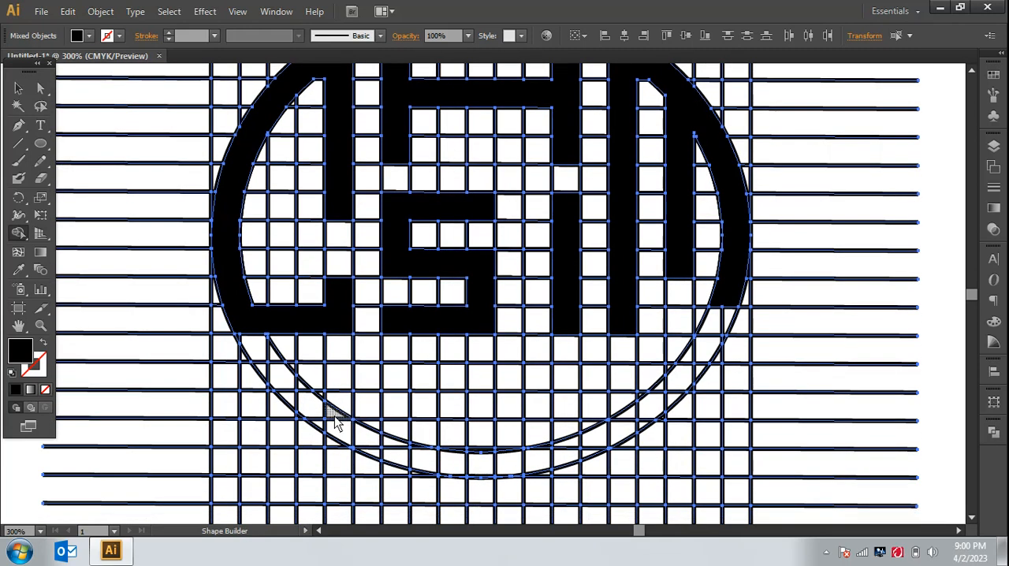
mouse_move(335, 422)
mouse_down()
mouse_move(398, 461)
mouse_move(372, 445)
mouse_up()
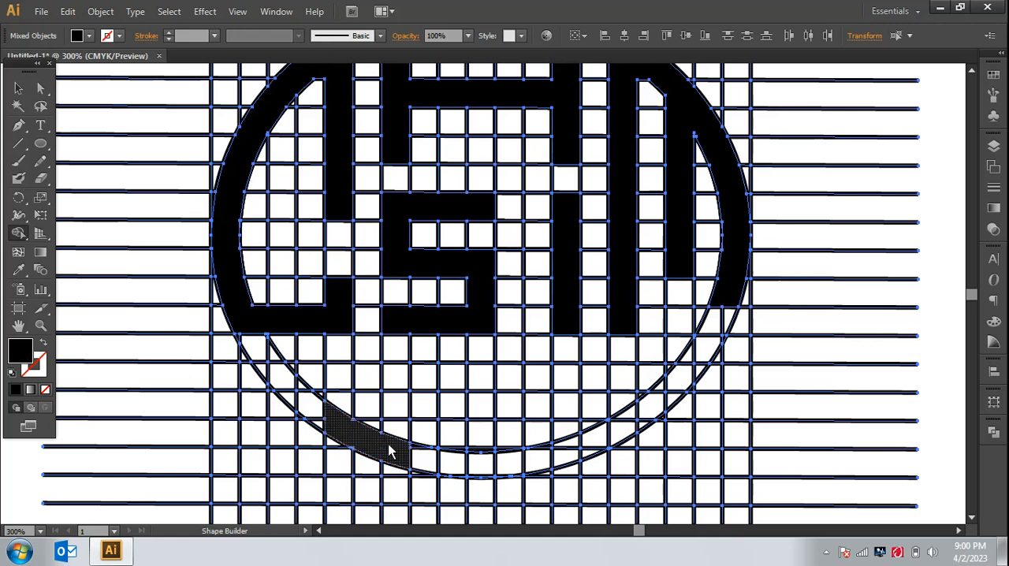
mouse_move(386, 451)
mouse_down()
mouse_move(471, 462)
mouse_move(416, 446)
mouse_up()
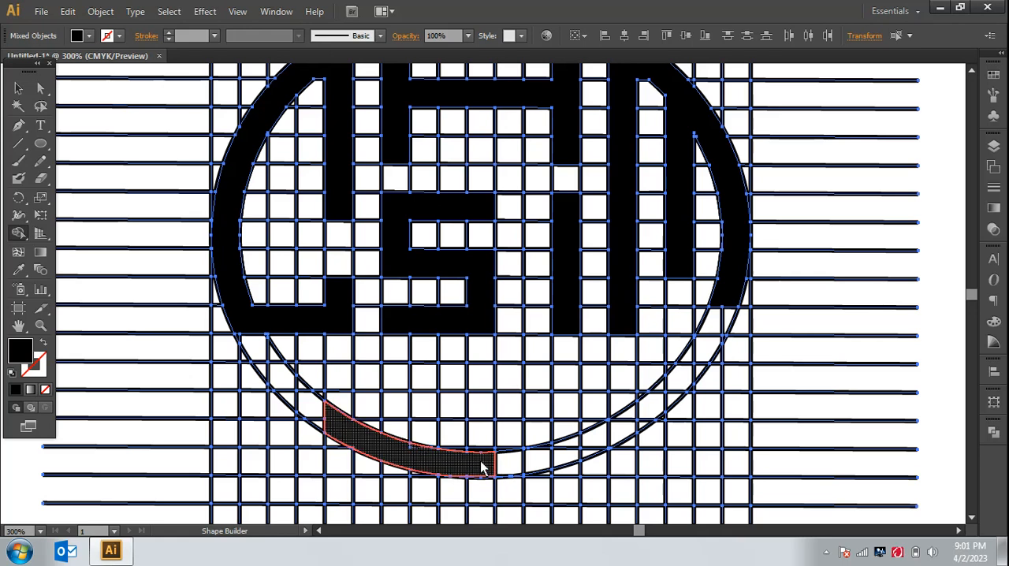
drag(479, 469, 553, 468)
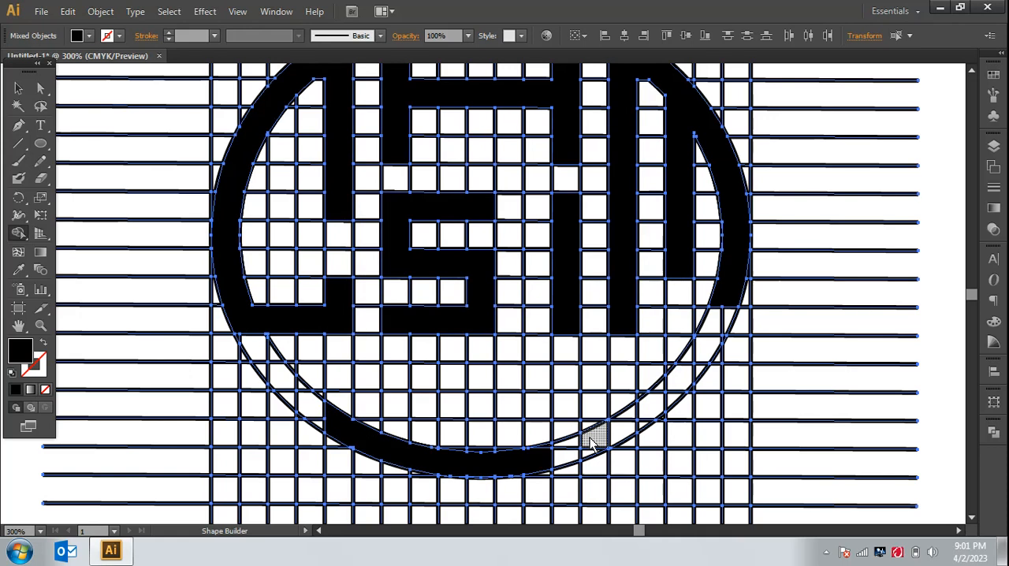
mouse_move(591, 441)
mouse_down()
mouse_move(561, 458)
mouse_move(596, 451)
mouse_move(586, 448)
mouse_up()
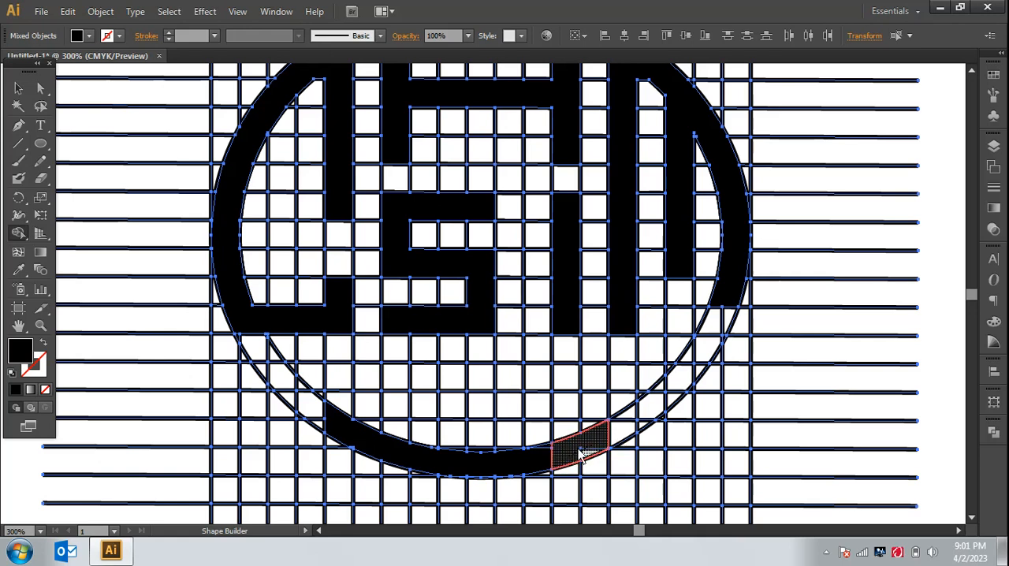
drag(561, 451, 531, 450)
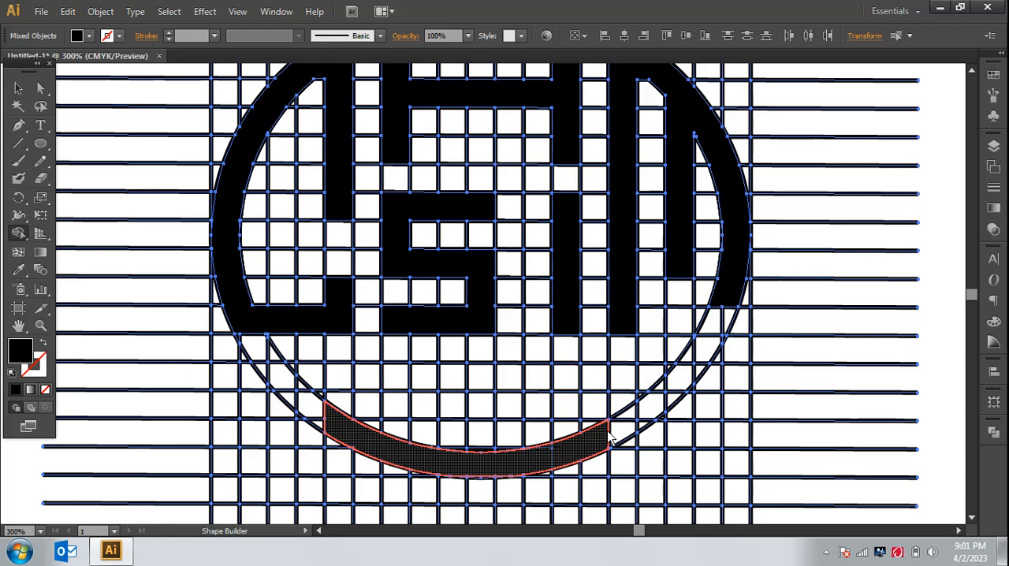
Step: Extend the bottom curved band by two grid columns at its right end and one at its left end
drag(609, 430, 621, 422)
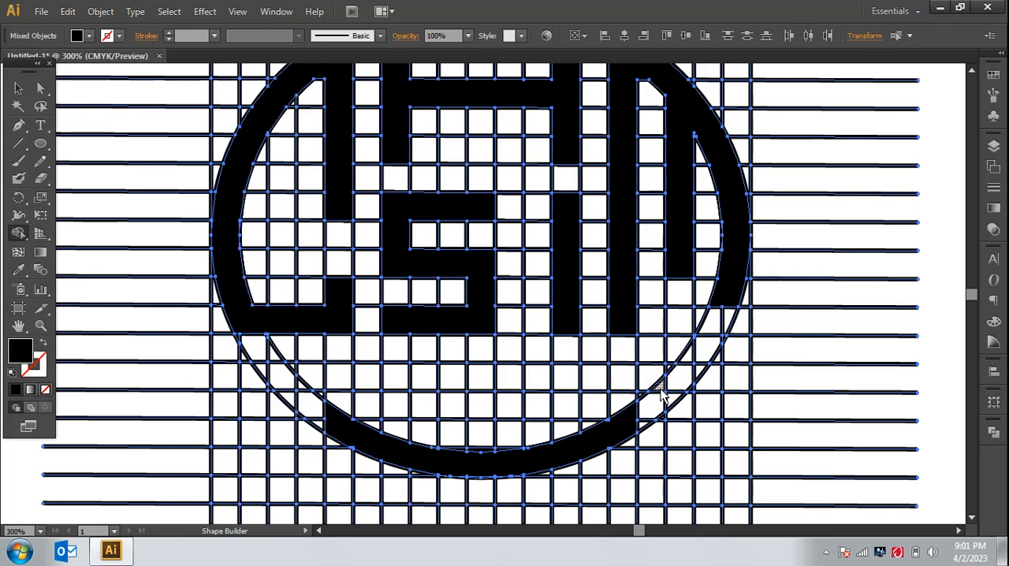
mouse_move(661, 394)
mouse_down()
mouse_move(648, 401)
mouse_move(651, 417)
mouse_up()
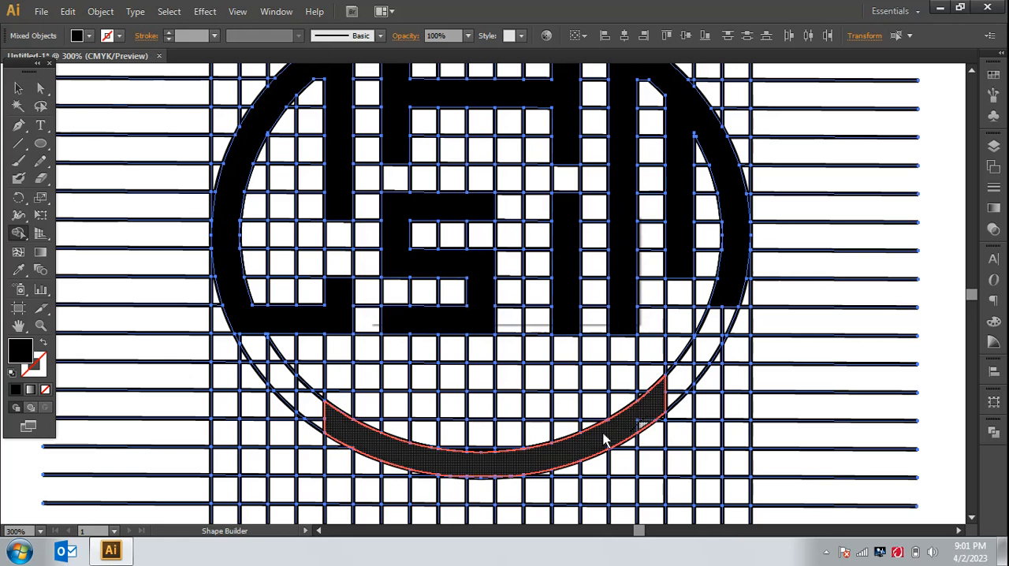
click(637, 419)
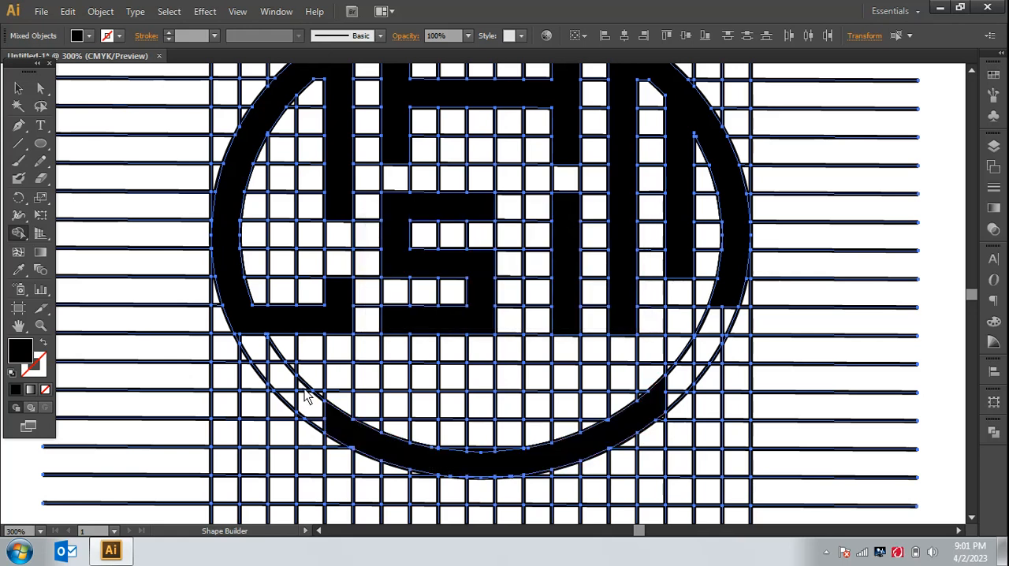
click(324, 427)
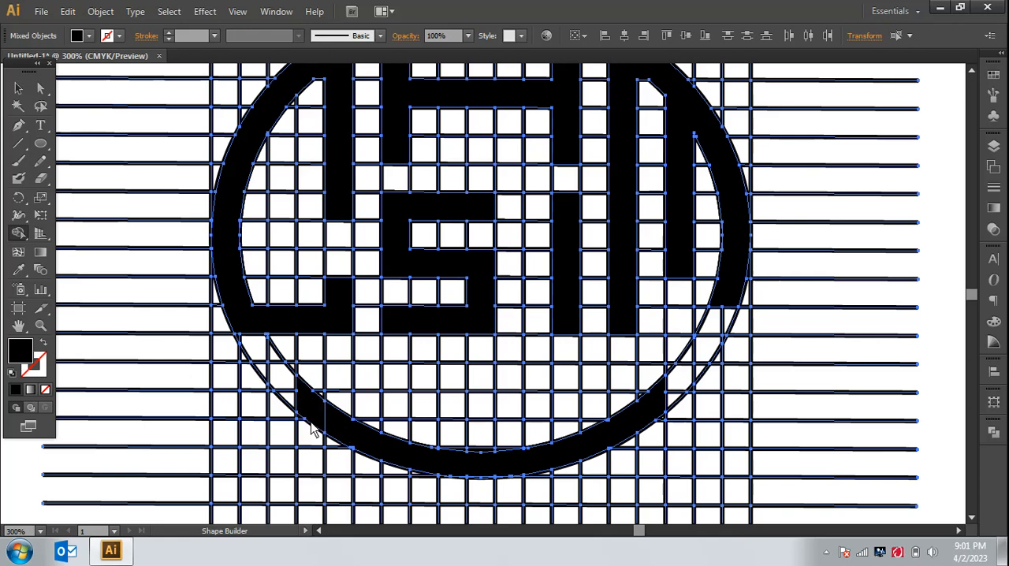
drag(320, 417, 366, 450)
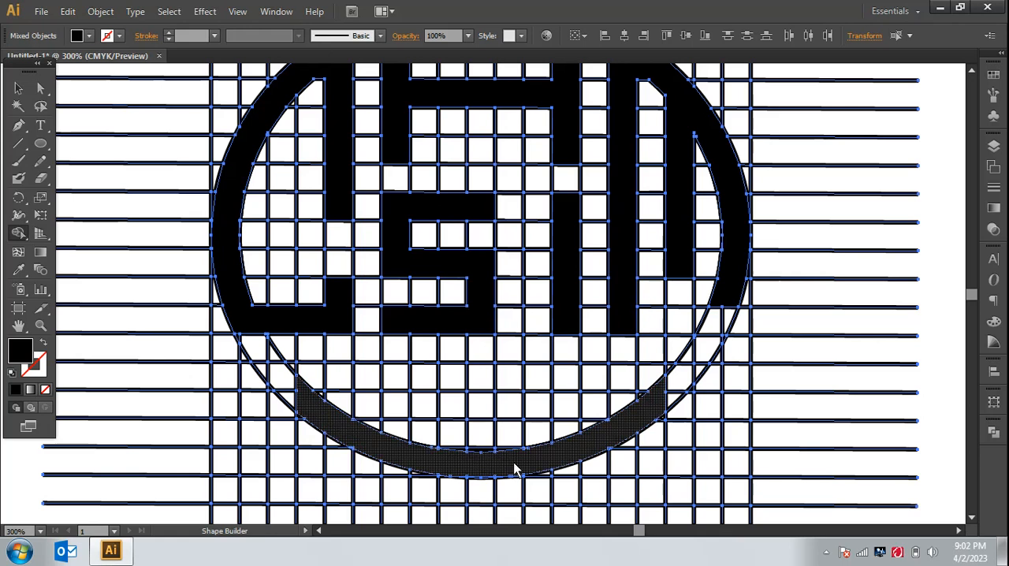
Step: Move the merged Q and A shapes out of the grid to the empty area right of it, keeping their arrangement
key(ctrl+minus)
key(ctrl+minus)
key(ctrl+minus)
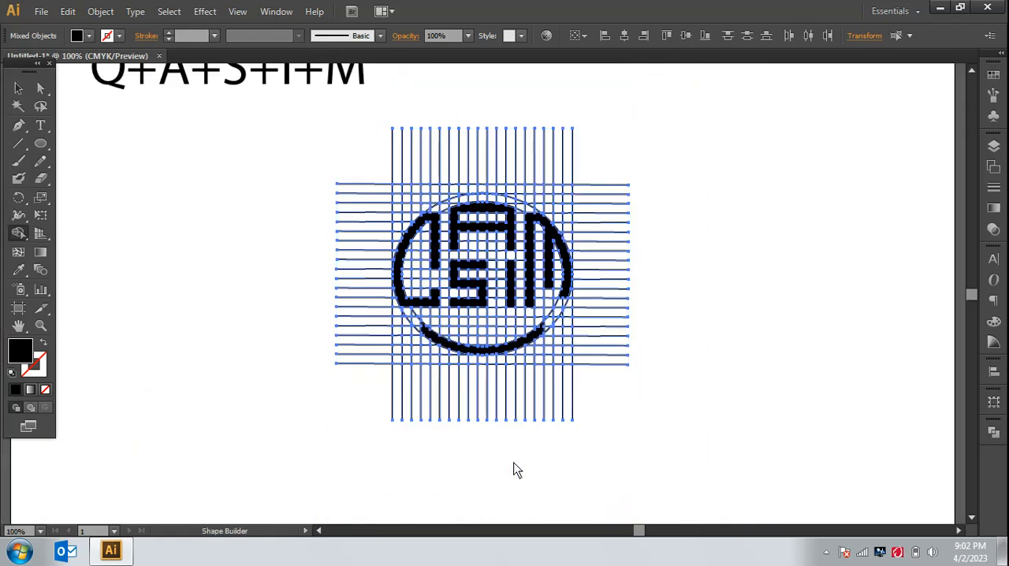
click(18, 88)
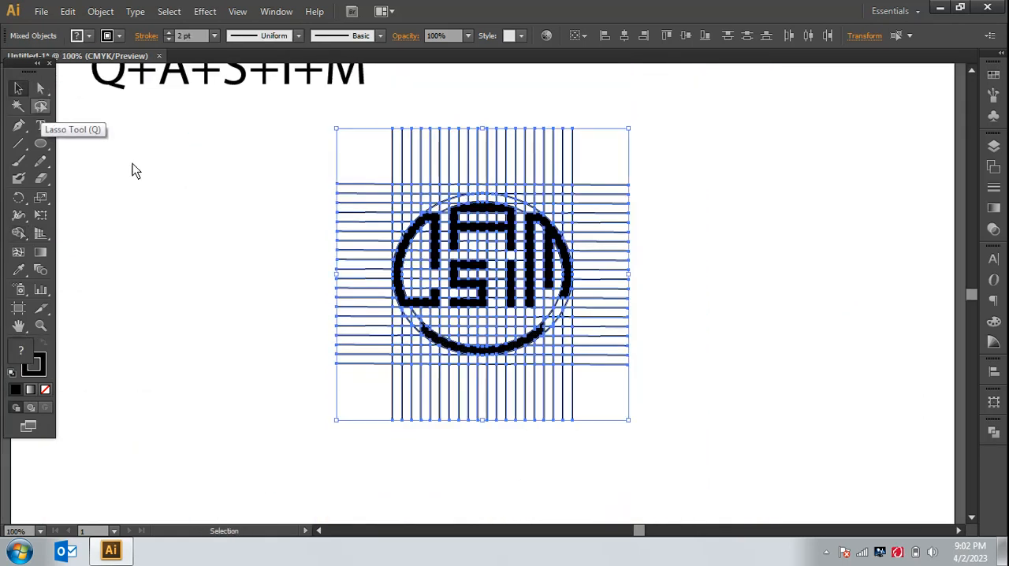
click(264, 252)
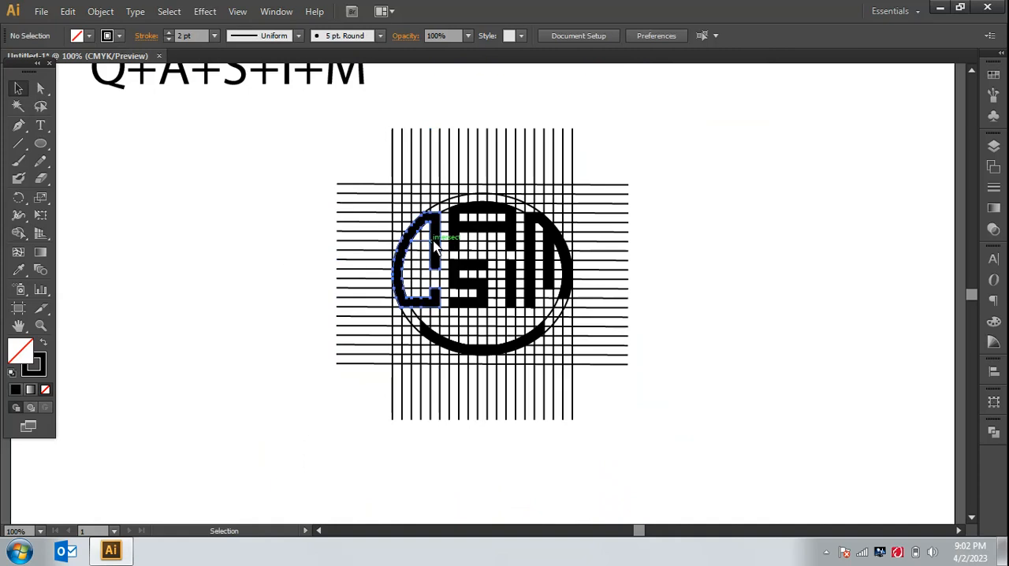
drag(433, 247, 692, 245)
click(739, 331)
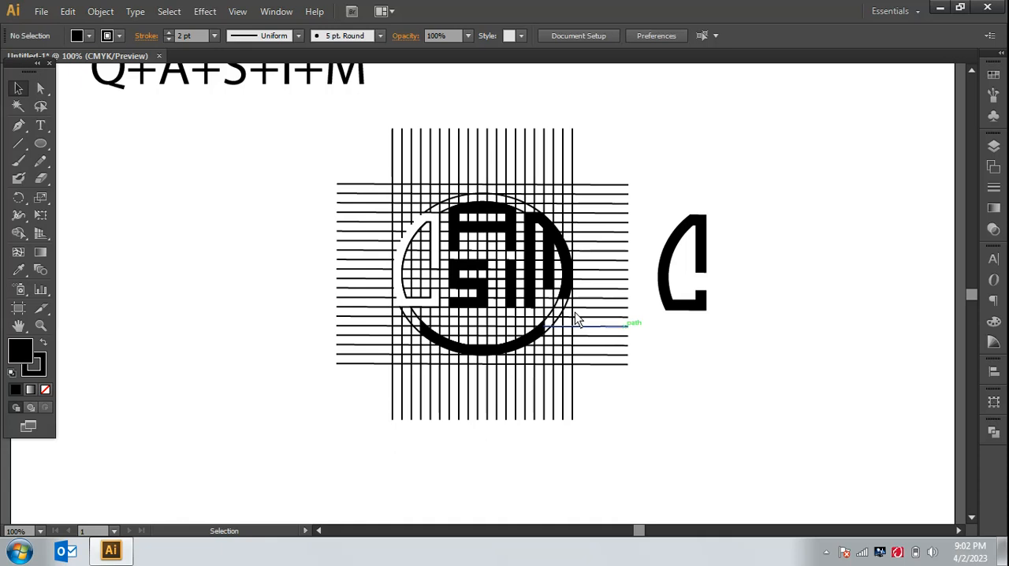
drag(525, 228, 763, 230)
click(770, 318)
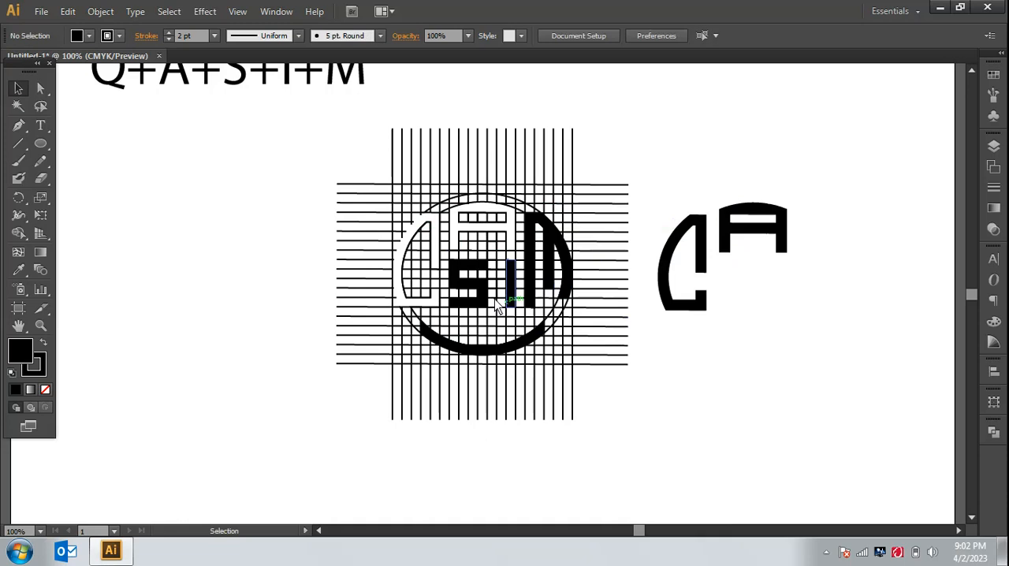
Step: Move the S, I and M shapes out of the grid and fit them beside the Q and under the A
drag(473, 296, 756, 305)
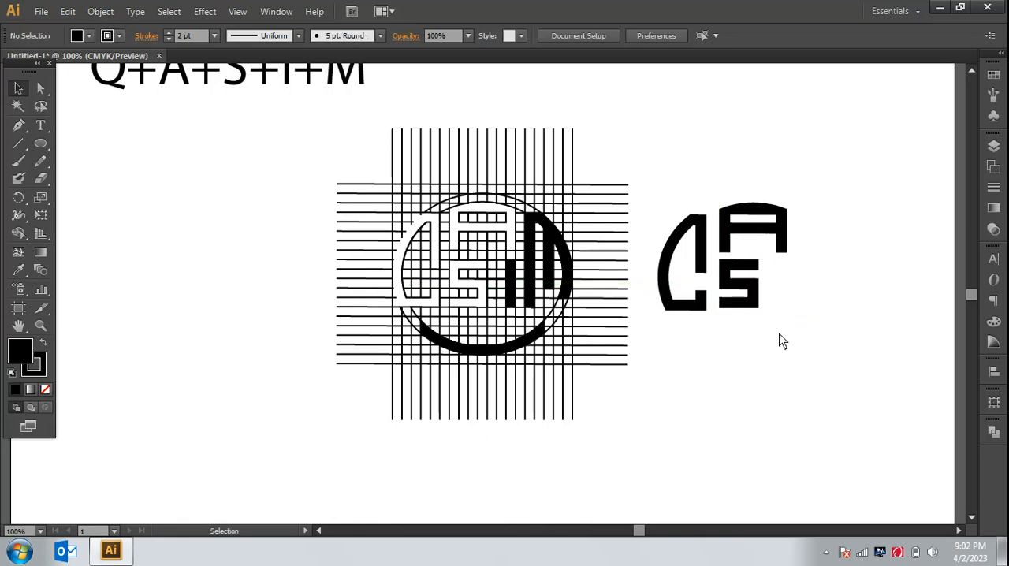
drag(493, 290, 780, 287)
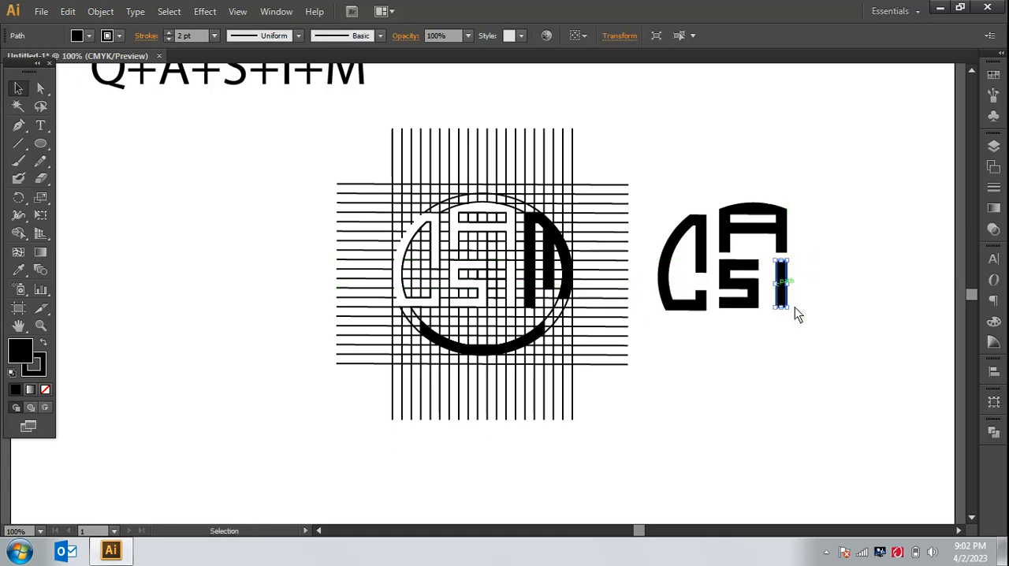
mouse_move(555, 276)
mouse_down()
mouse_move(837, 277)
mouse_move(827, 273)
mouse_up()
click(827, 358)
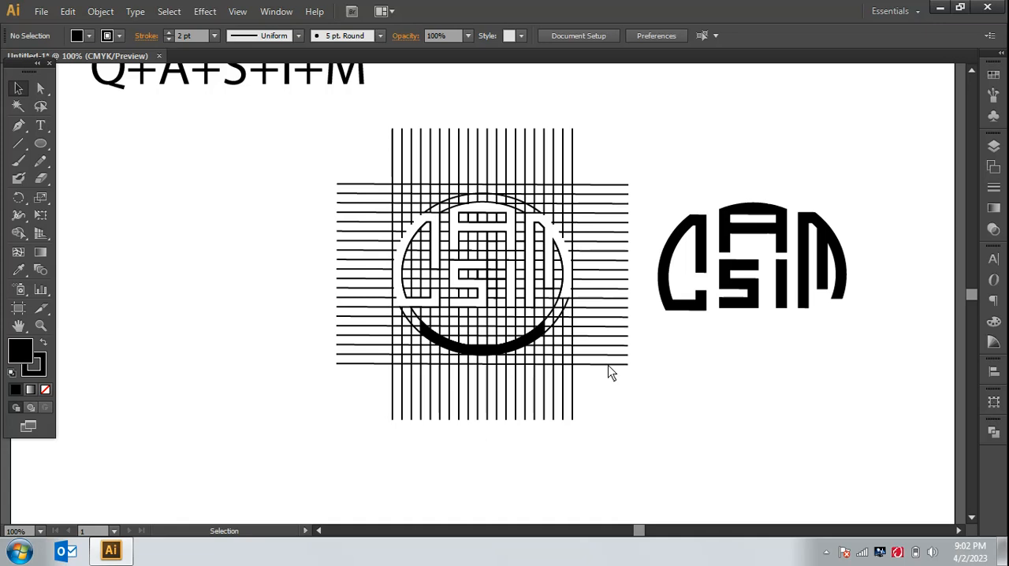
Step: Move the bottom curved band out of the grid and centre it just below the extracted letters
drag(617, 362, 786, 356)
click(799, 402)
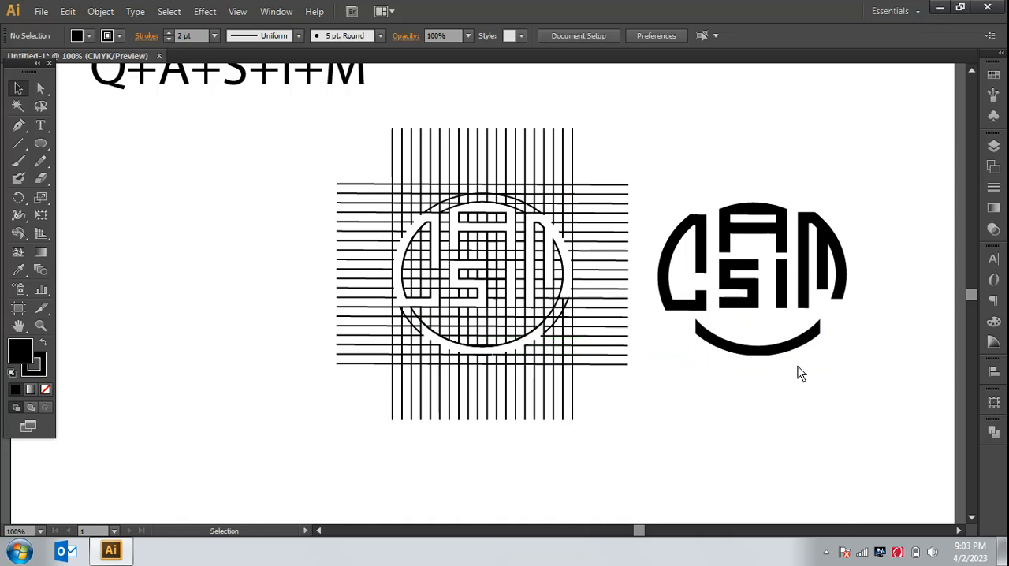
click(781, 352)
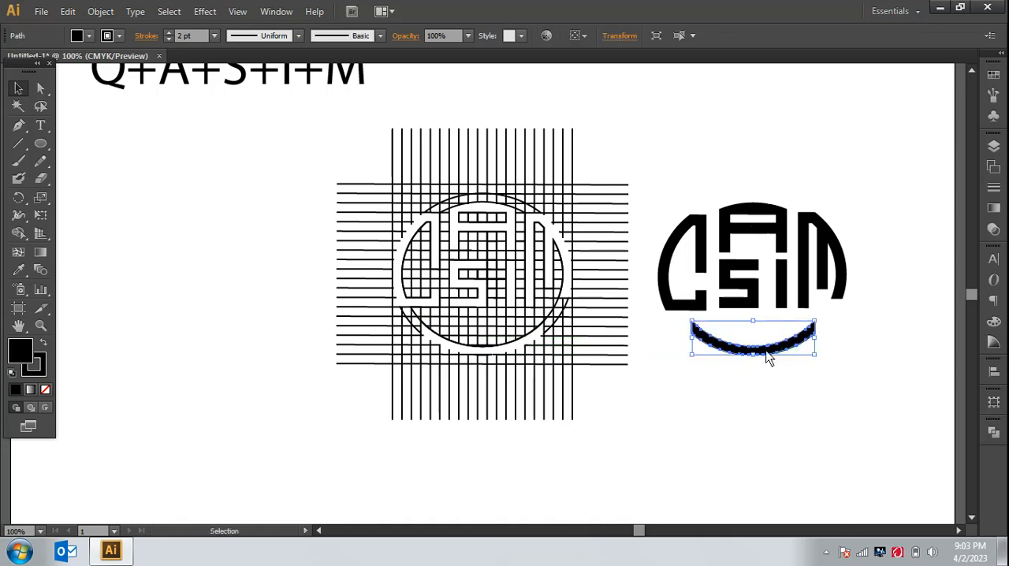
drag(770, 356, 777, 356)
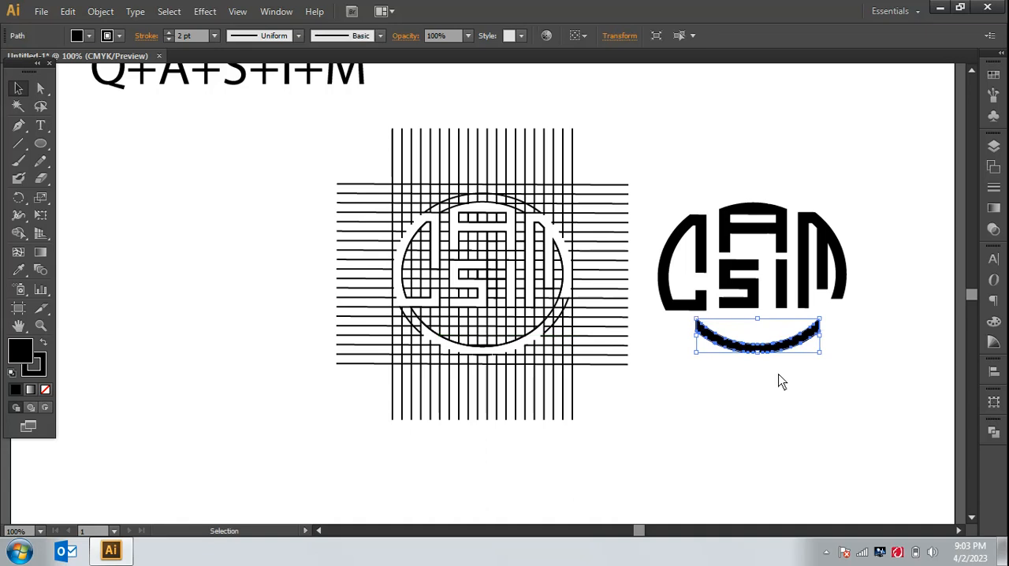
click(741, 395)
Step: Move the leftover grid to the left and bring the whole extracted monogram closer to the page centre
drag(309, 141, 606, 434)
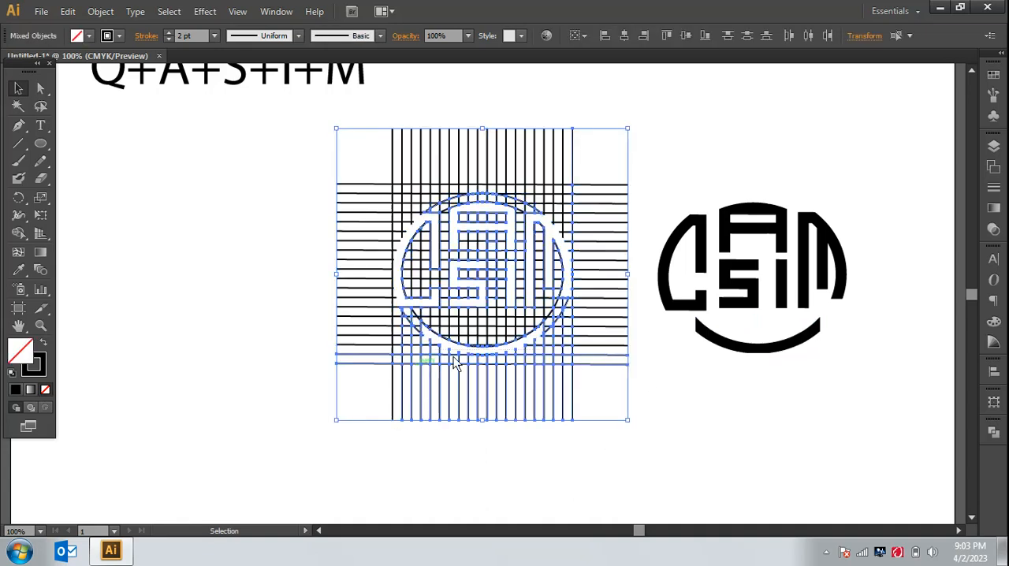
drag(277, 165, 574, 408)
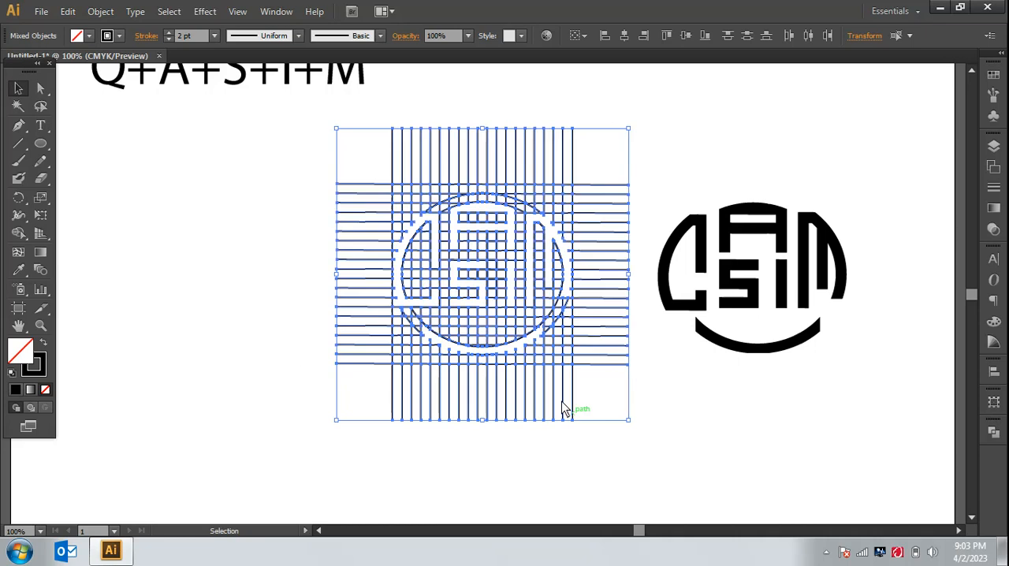
drag(528, 349, 324, 372)
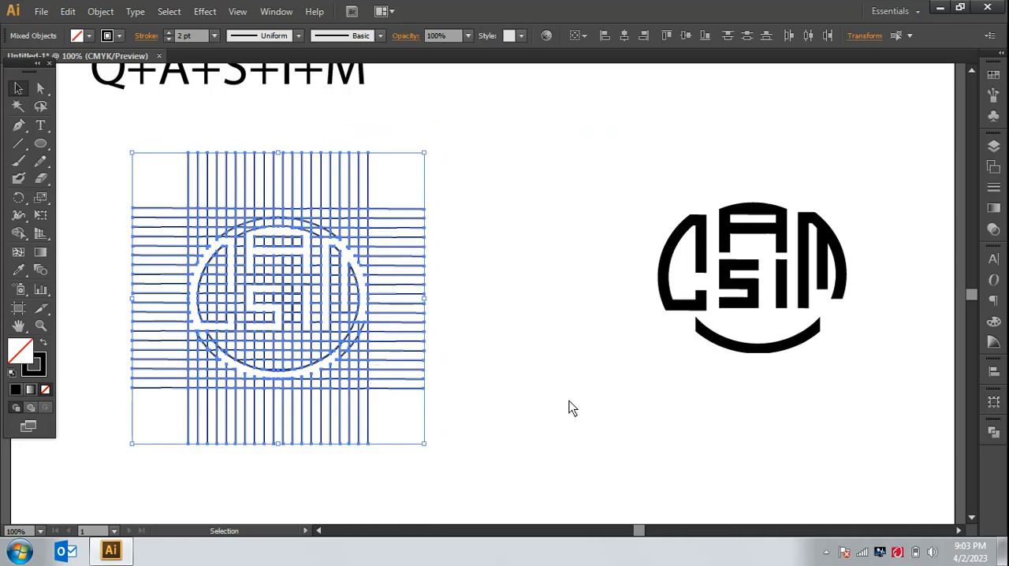
click(562, 300)
drag(602, 191, 867, 444)
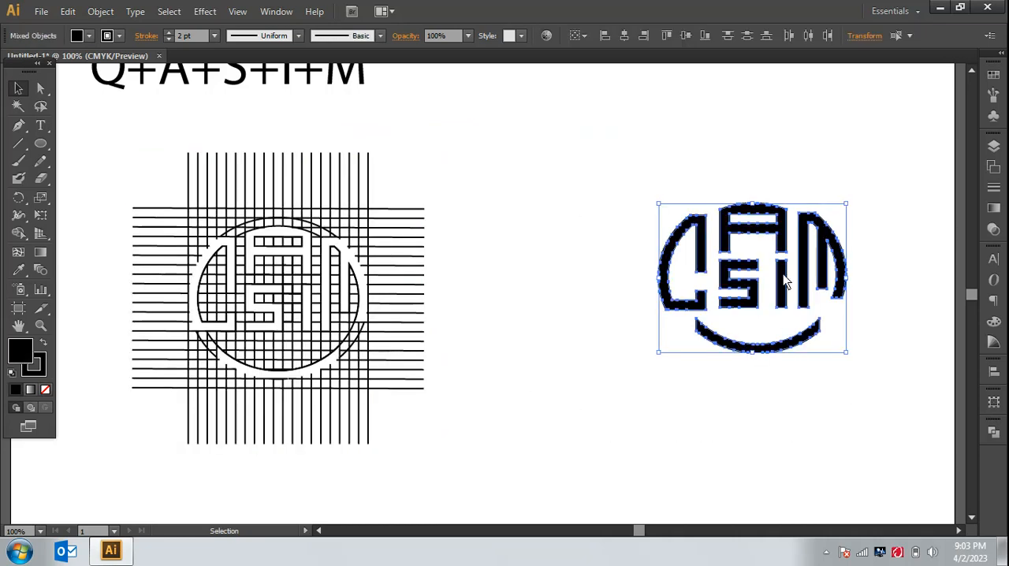
drag(805, 295, 636, 309)
click(670, 432)
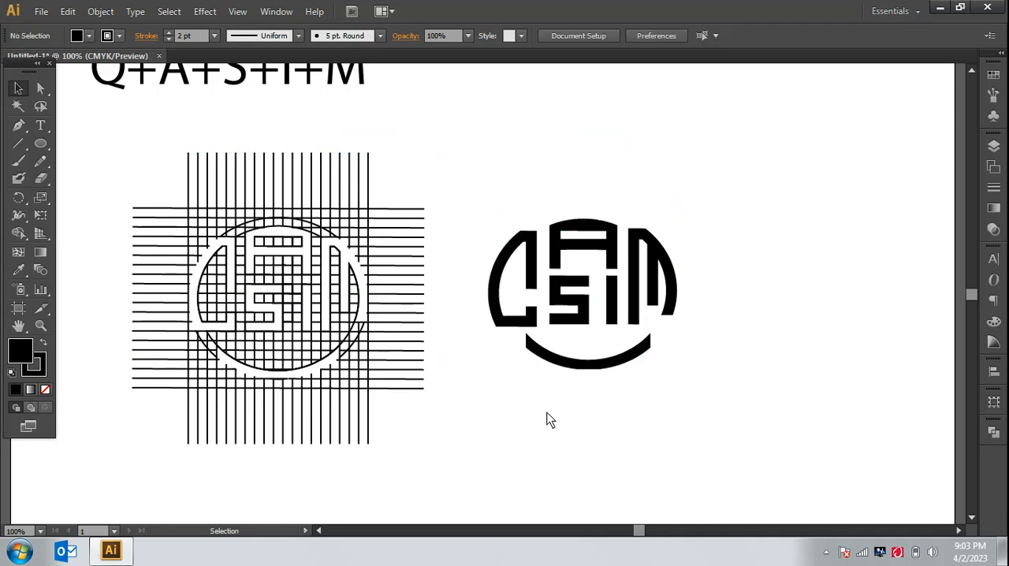
Step: Place the Q+A+S+I+M text above the monogram and shift the leftover grid further left and up
drag(295, 86, 670, 155)
drag(121, 137, 386, 401)
drag(370, 354, 277, 295)
drag(90, 152, 377, 356)
drag(386, 304, 318, 252)
click(550, 453)
Step: Create a reflected copy of the curved band below the letters across the horizontal axis
key(ctrl+plus)
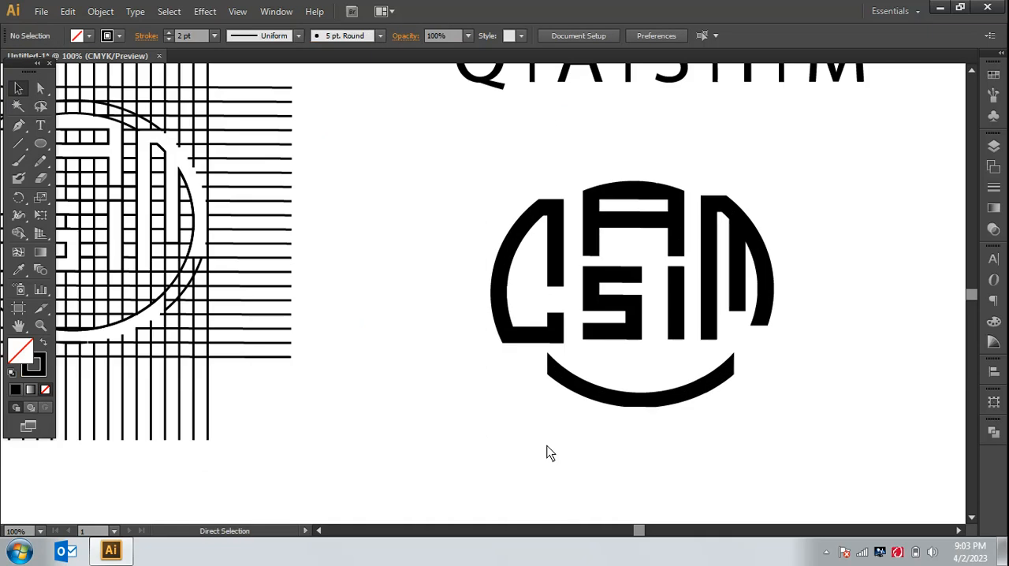
click(19, 326)
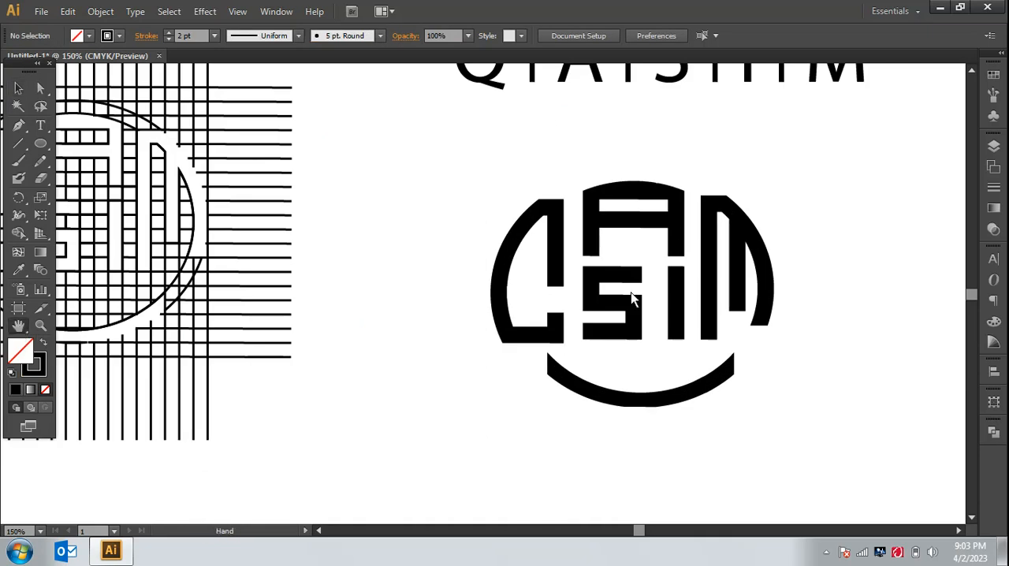
drag(631, 292, 512, 373)
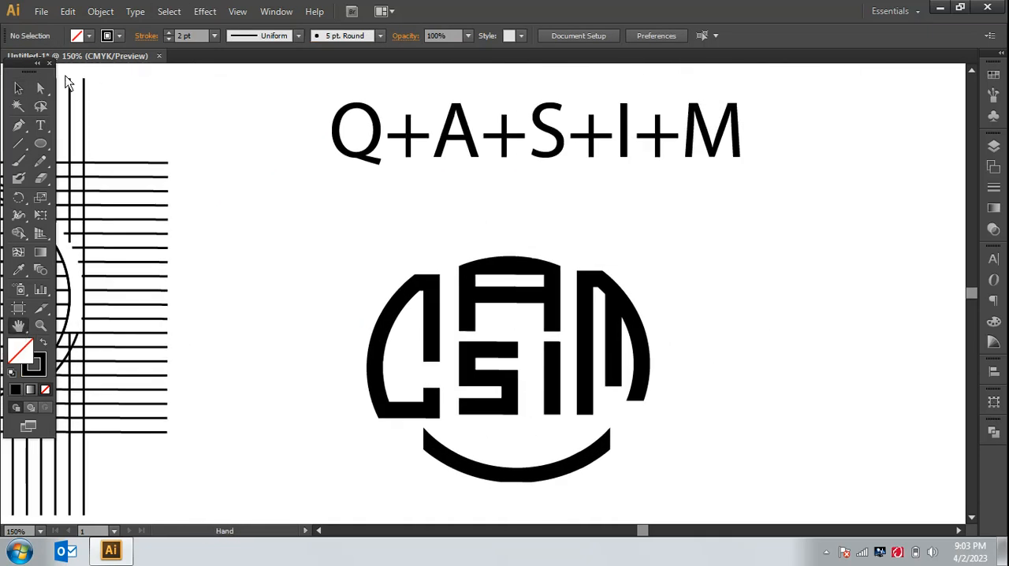
click(18, 88)
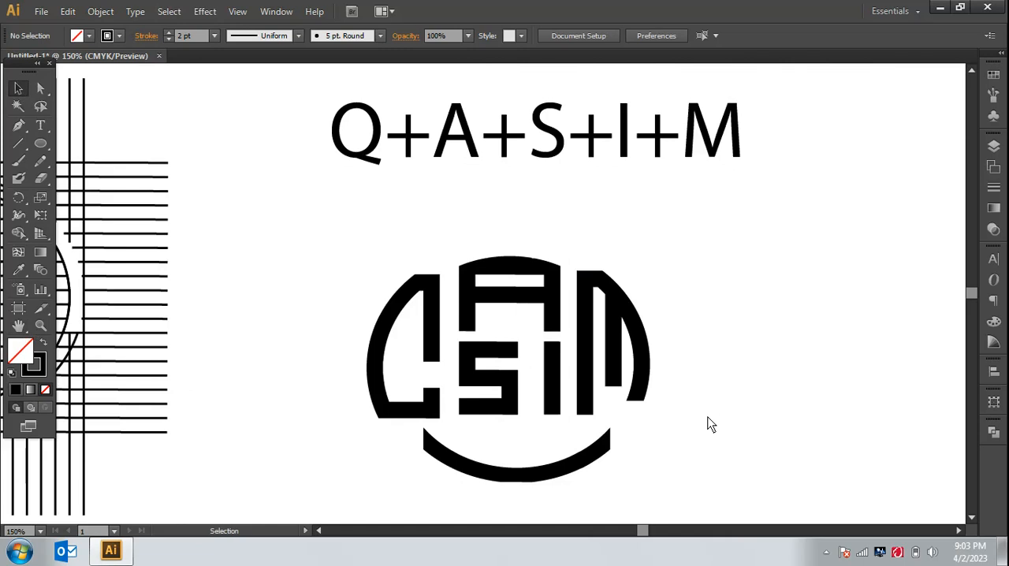
click(590, 466)
right_click(587, 467)
mouse_move(630, 416)
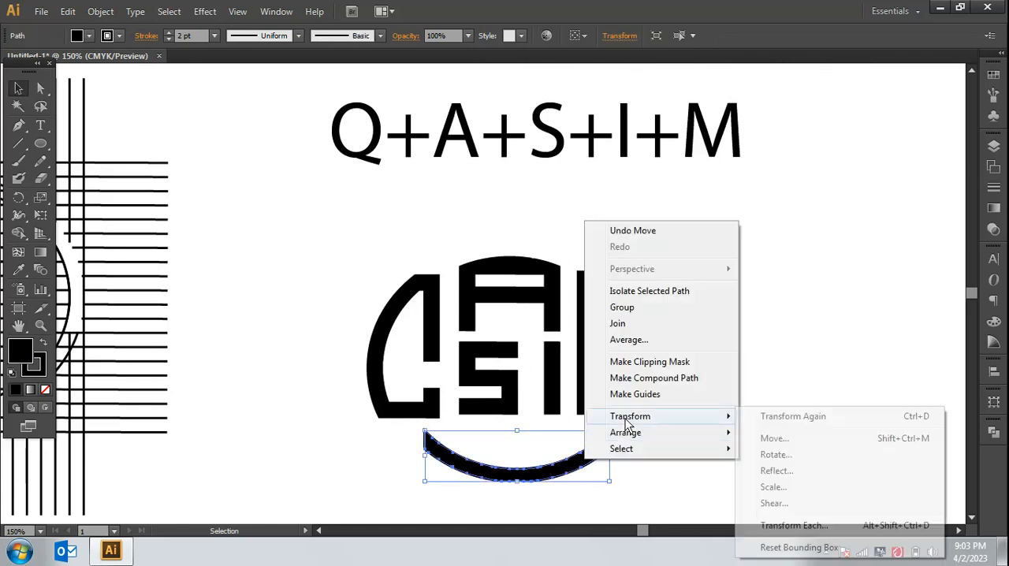
click(775, 471)
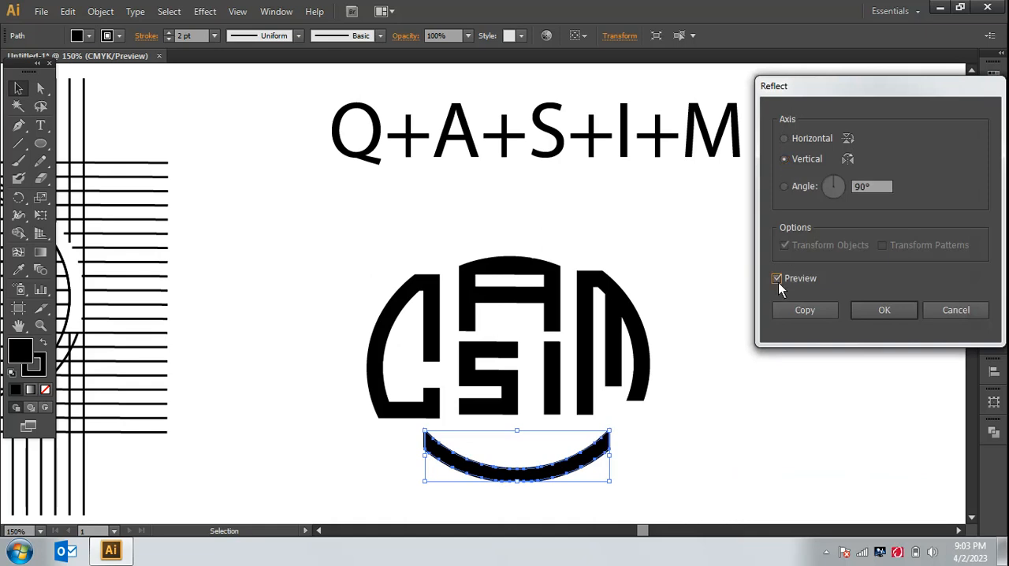
click(784, 140)
click(813, 312)
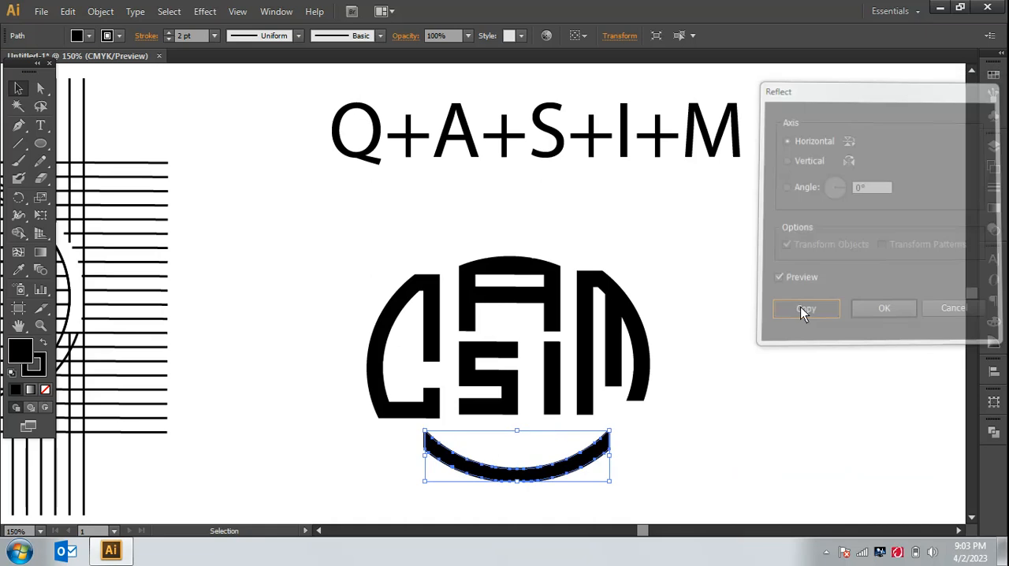
Step: Move the reflected curved band up so it arches above the letters
drag(574, 449, 571, 216)
click(665, 262)
click(592, 233)
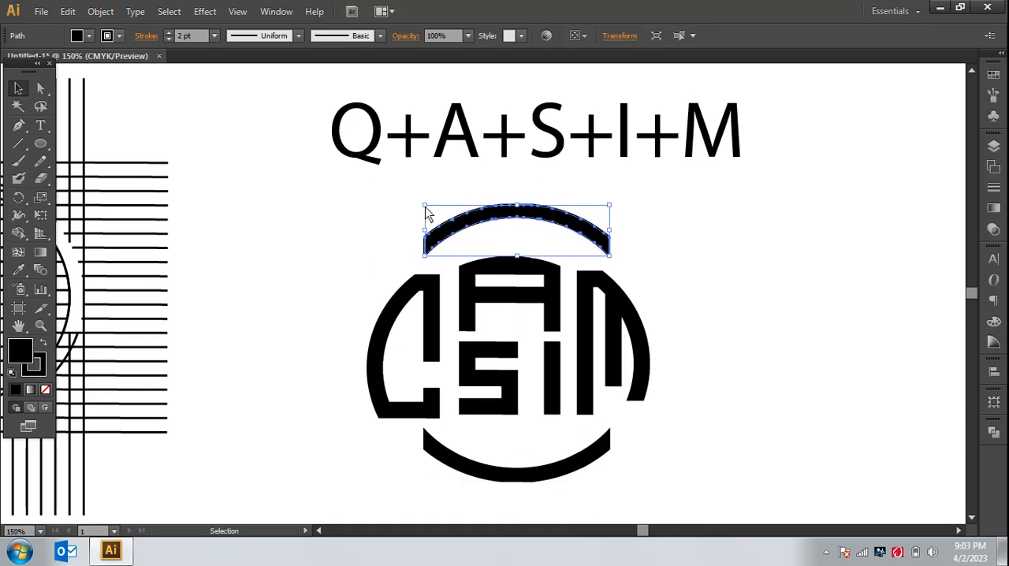
Step: Try to scale the upper curved band down from its upper-left corner and undo the change
drag(426, 213, 470, 218)
click(653, 270)
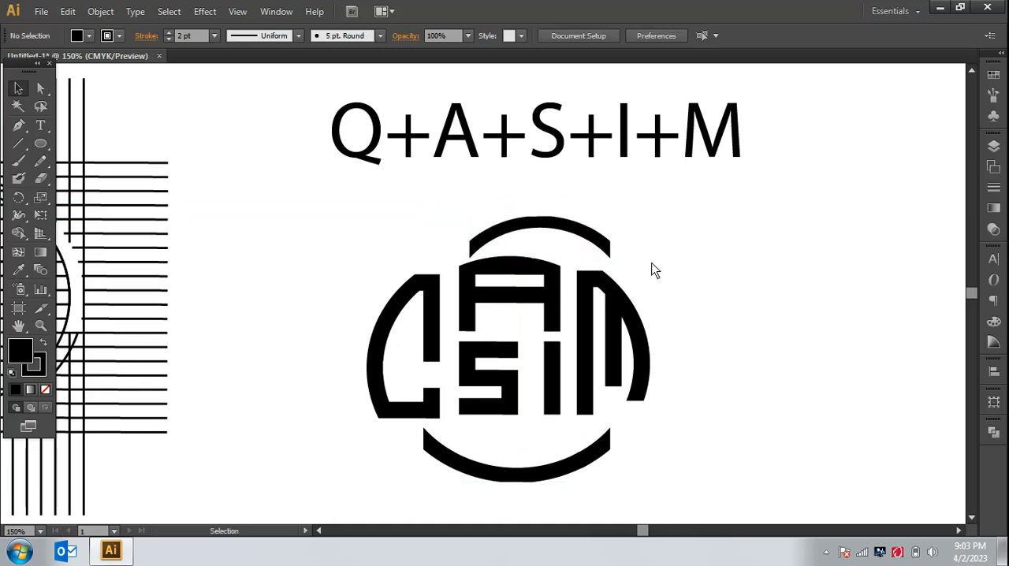
key(ctrl+z)
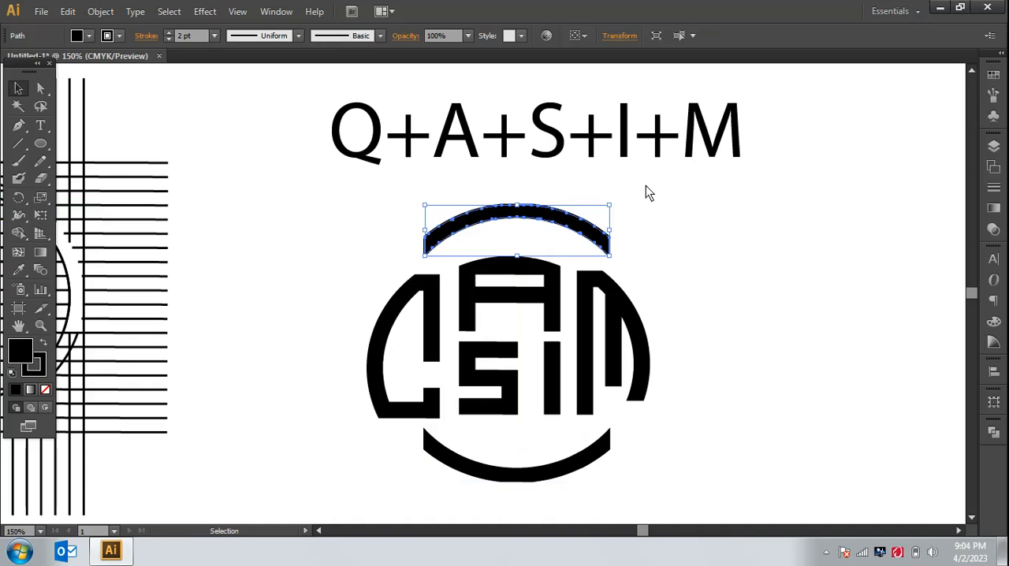
Step: Scale the upper curved band down slightly from its upper-right corner and position it over the letters
drag(613, 212, 593, 243)
click(667, 243)
click(667, 273)
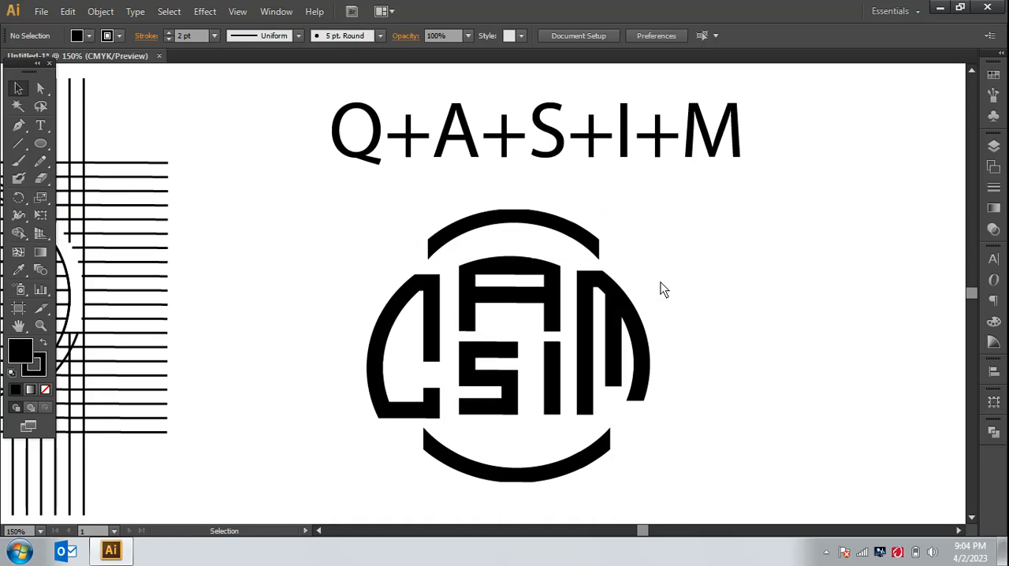
Step: Align the upper and lower curved bands to each other on their horizontal centres
key(ctrl+minus)
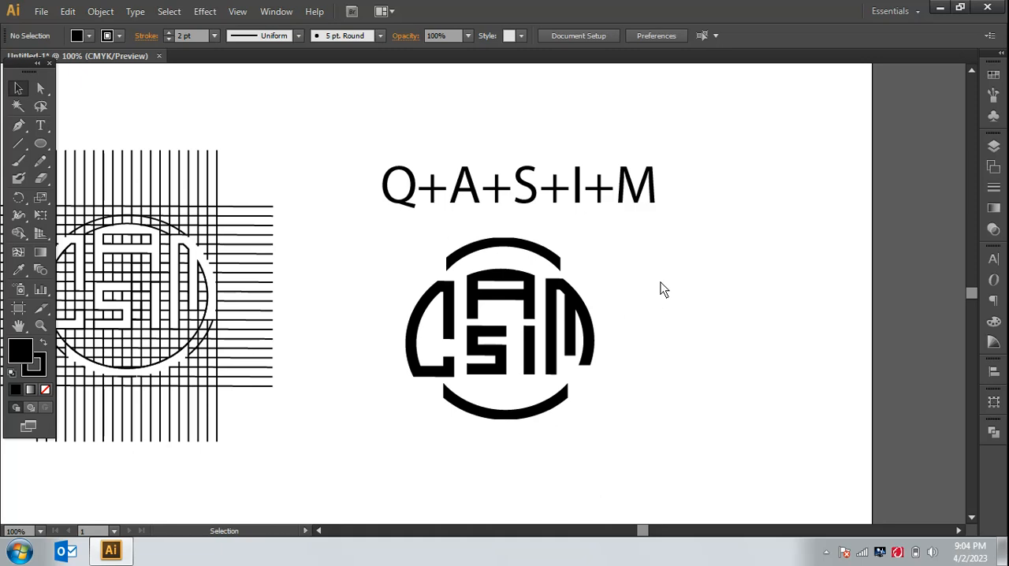
click(545, 249)
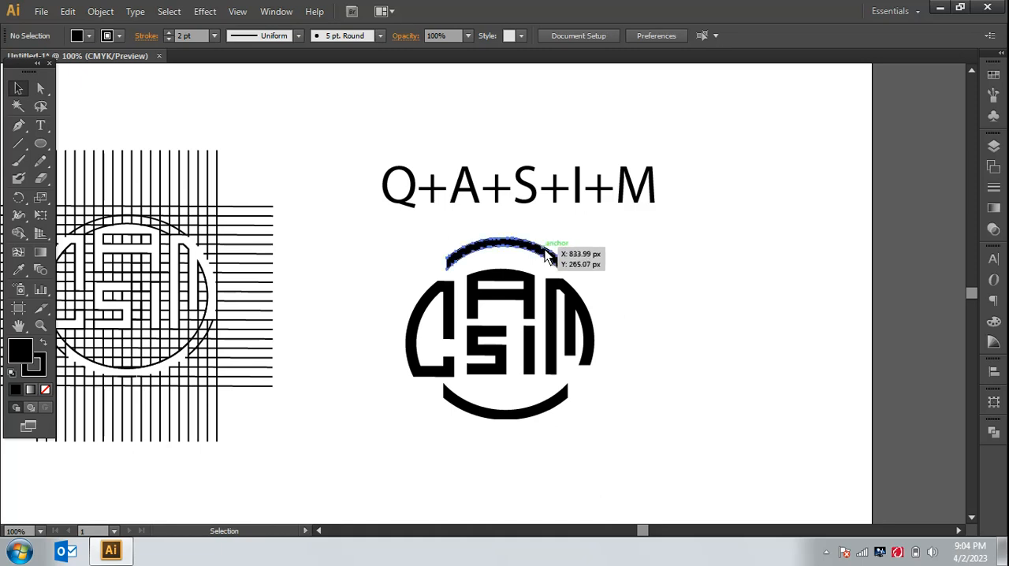
shift+click(528, 416)
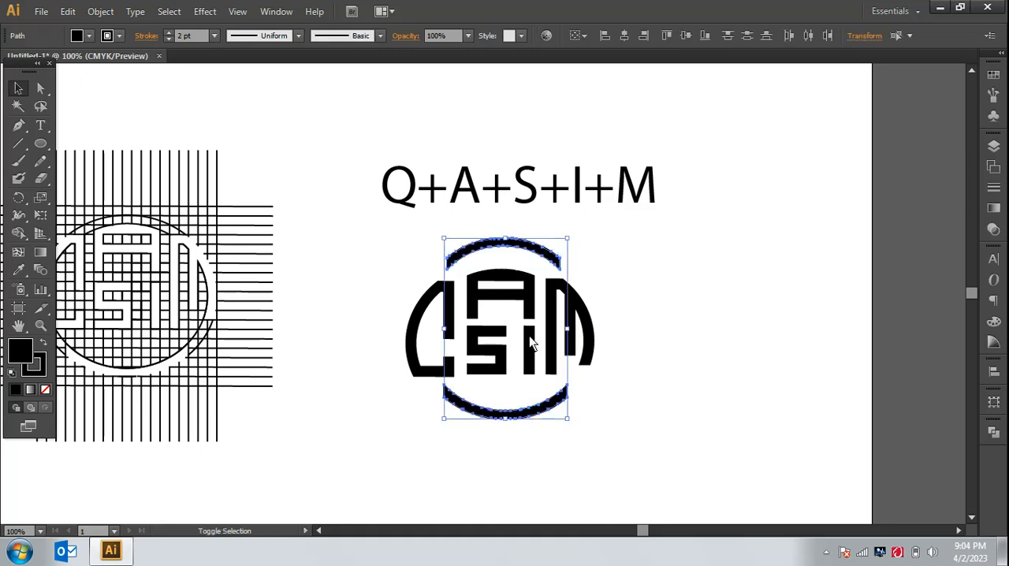
click(629, 36)
click(646, 309)
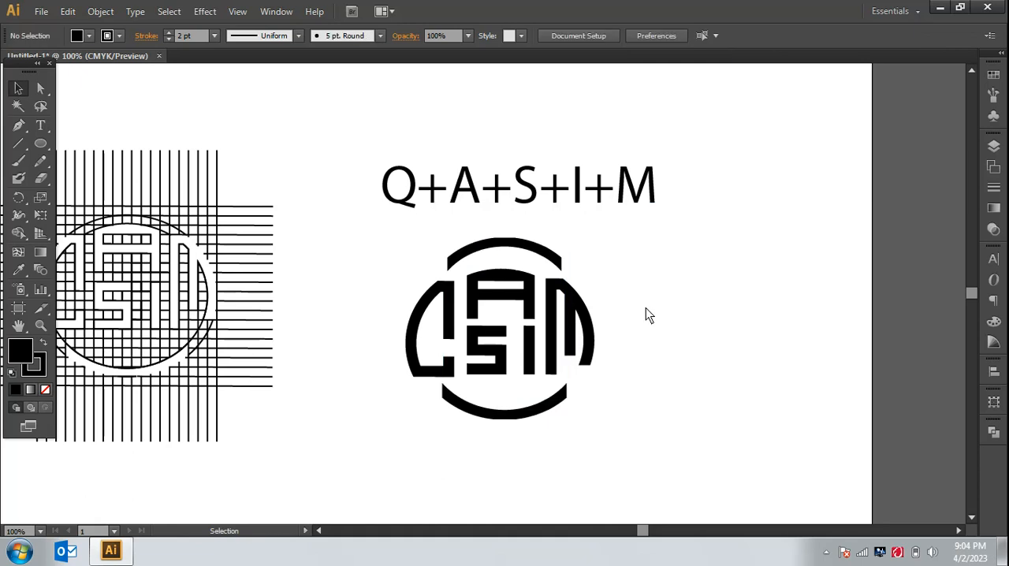
Step: Shift the M shape slightly to the right, away from the middle letters
key(ctrl+plus)
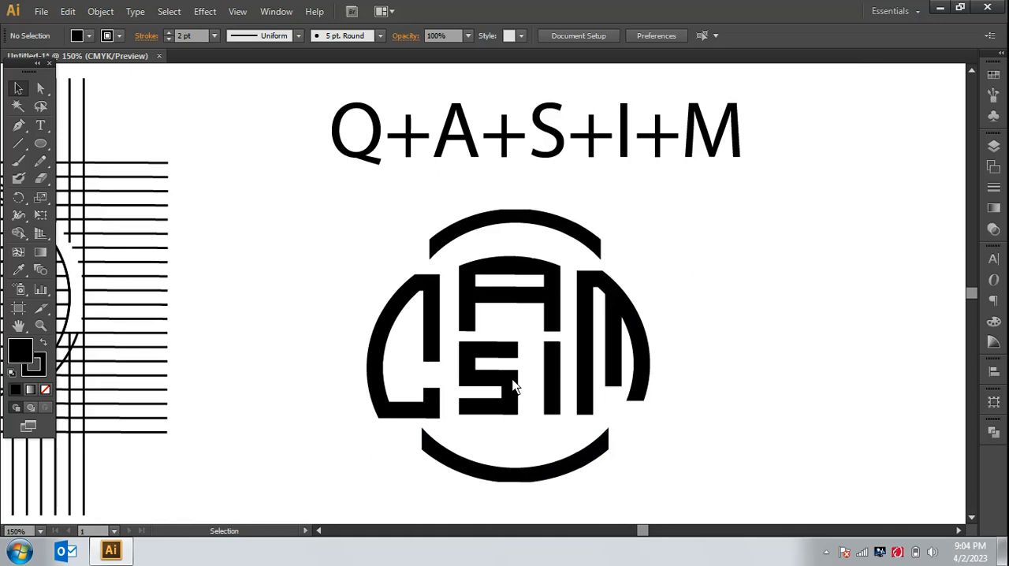
key(ctrl+plus)
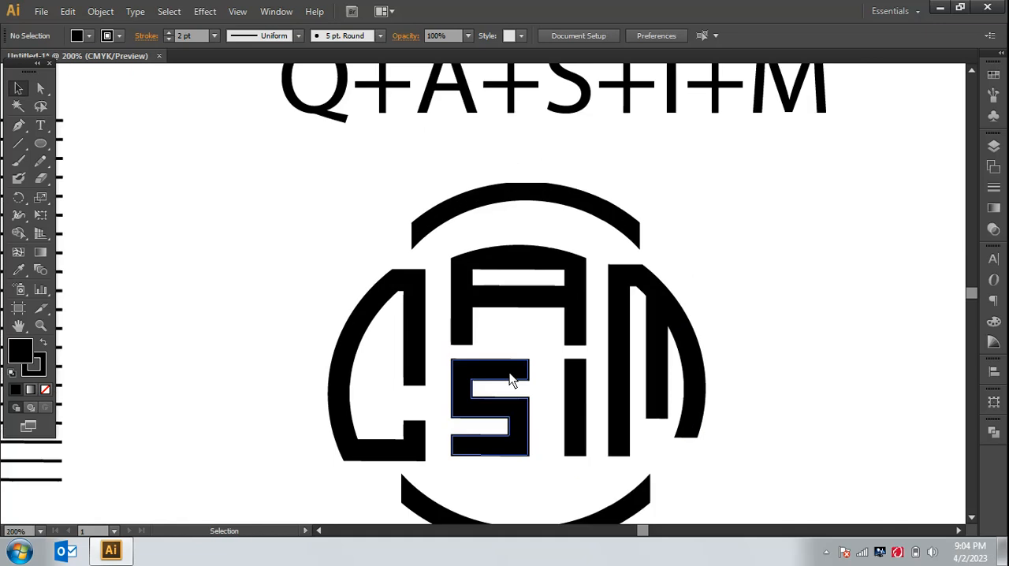
drag(670, 317, 675, 320)
click(732, 331)
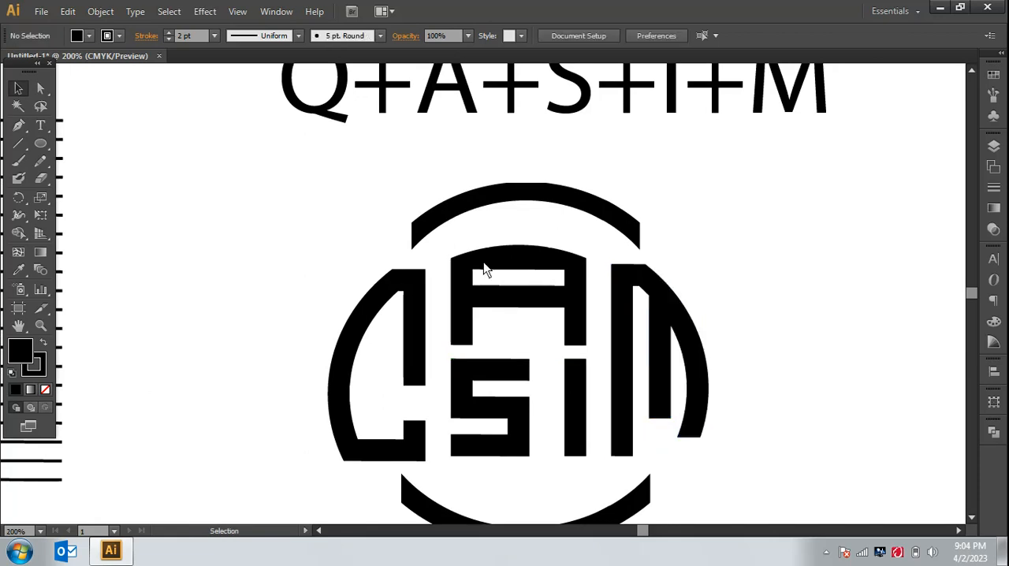
Step: Align the Q and M shapes along their top edges
click(409, 284)
shift+click(660, 284)
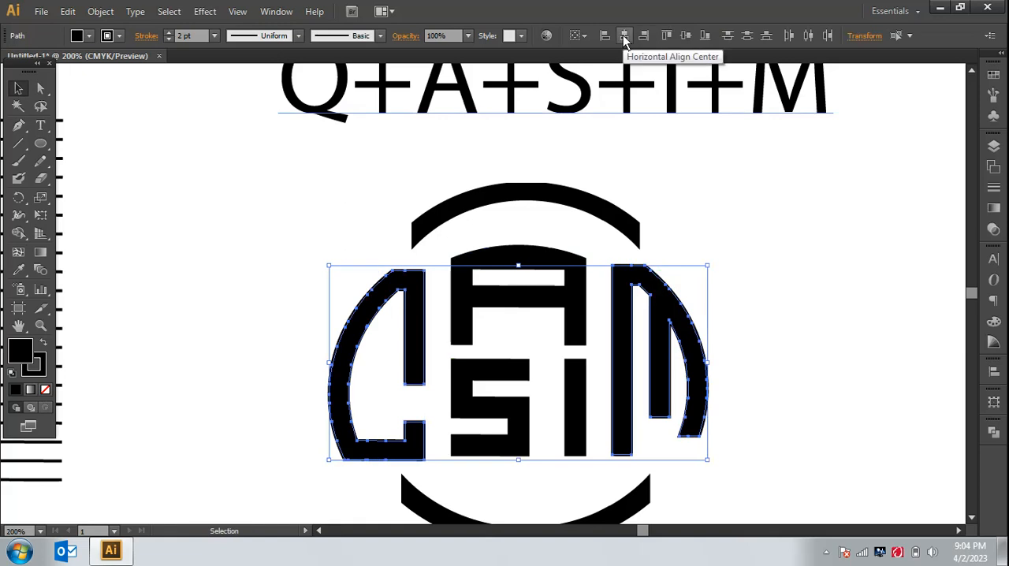
click(660, 38)
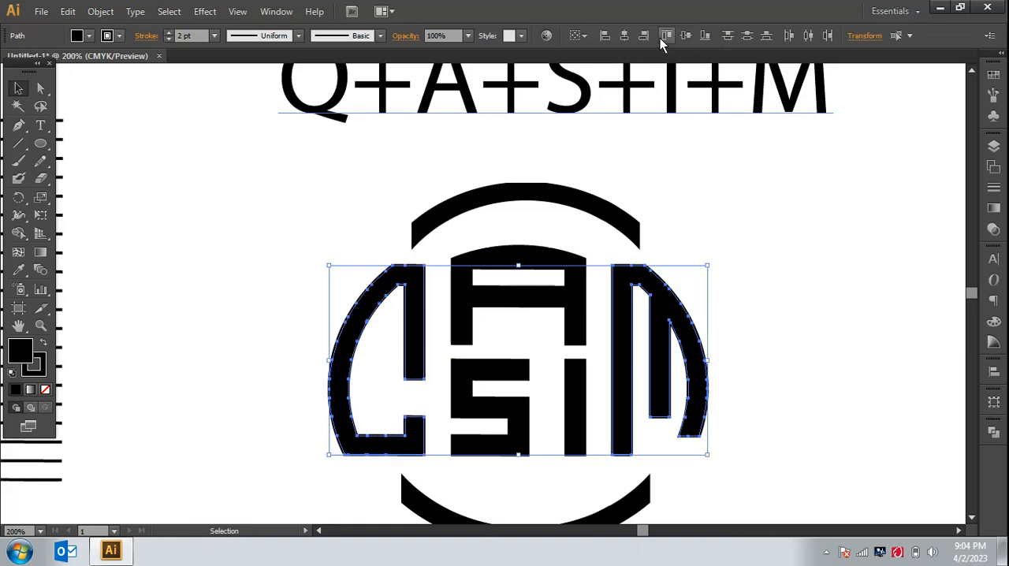
click(762, 286)
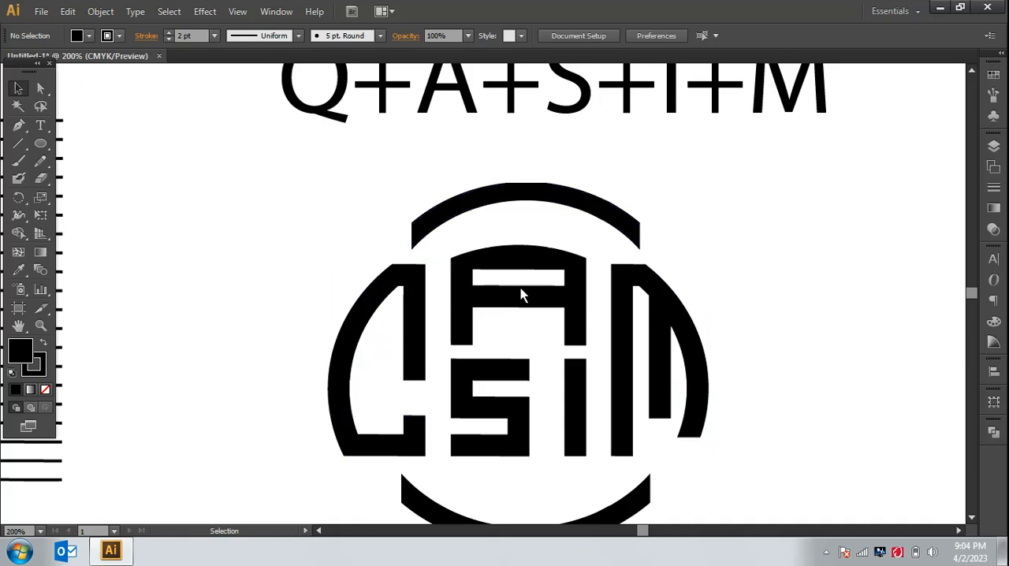
Step: Move the corner points at the gap in the Q's inner stem to give both cut ends a parallel slant
click(44, 89)
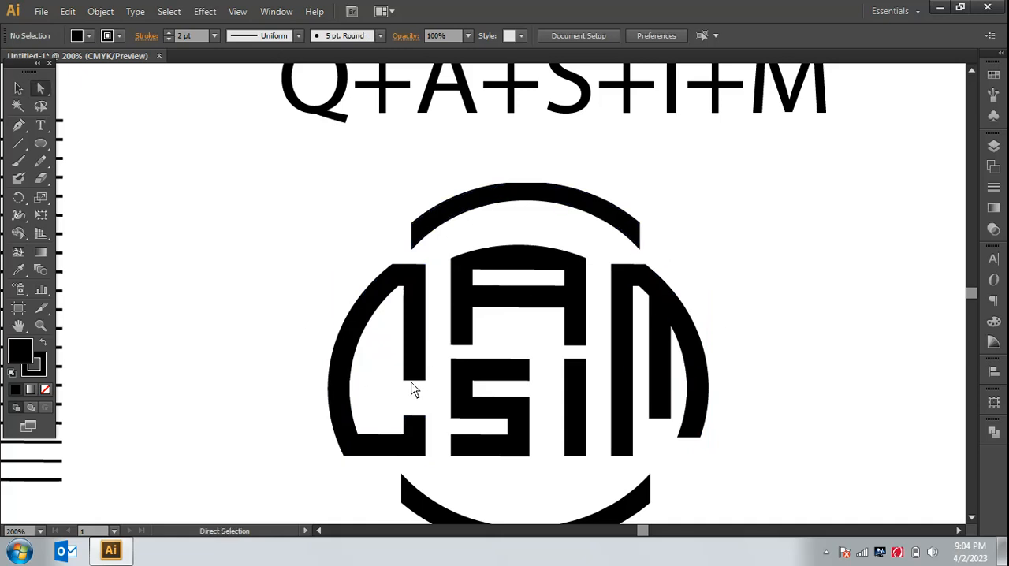
drag(411, 388, 392, 409)
Step: Draw a small black rectangle and place it tilted inside the slanted gap of the Q
alt+click(41, 148)
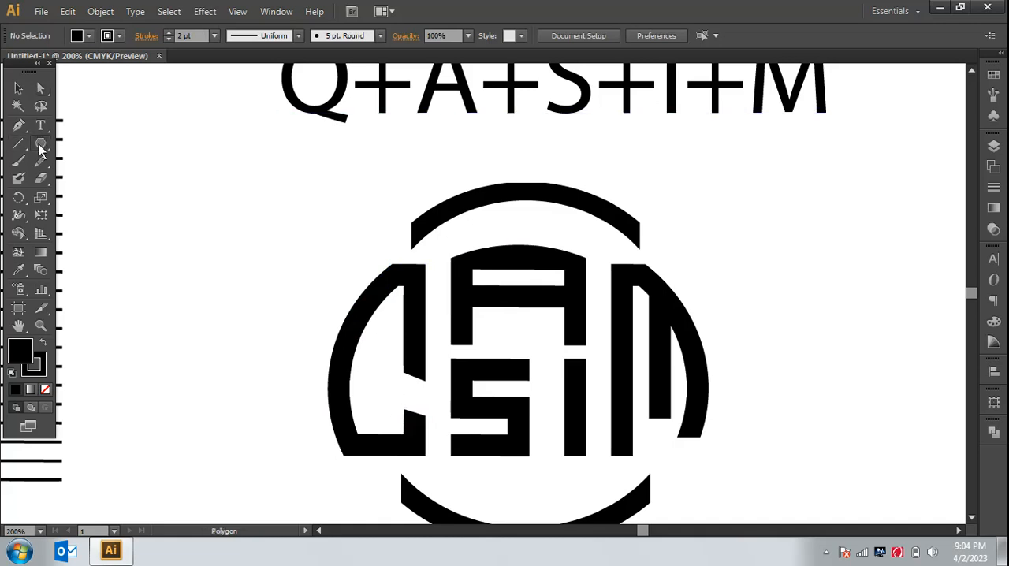
alt+click(41, 149)
alt+click(41, 149)
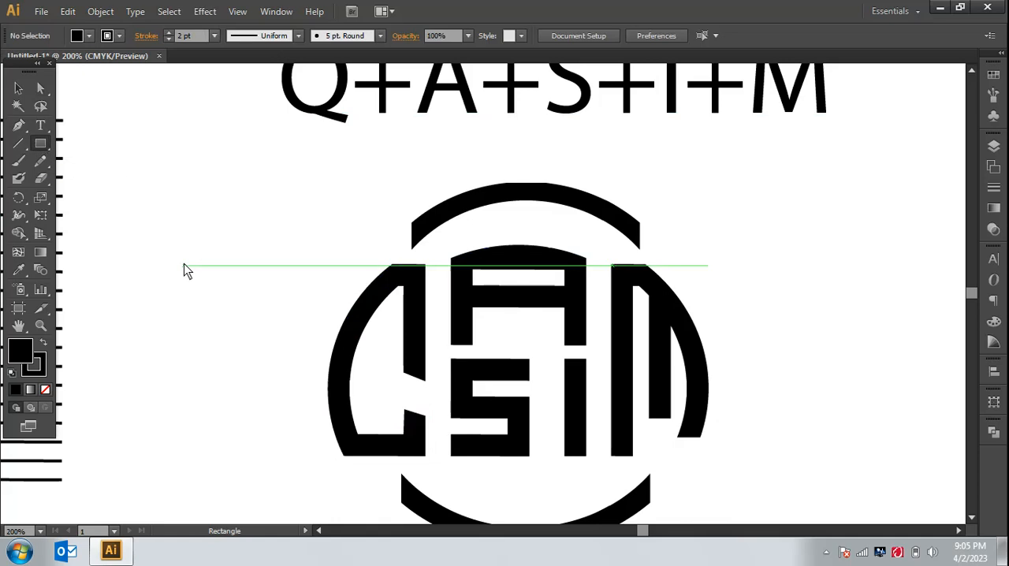
drag(184, 268, 439, 392)
click(18, 88)
click(280, 335)
click(444, 422)
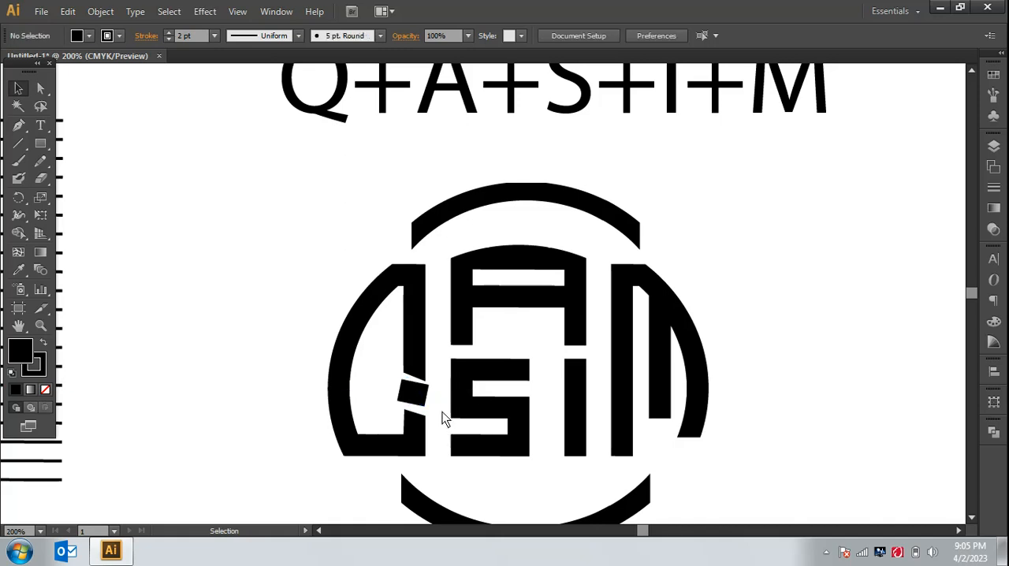
Step: Rotate the small rectangle in the Q's gap further clockwise and shift it slightly down and right
click(426, 393)
drag(435, 387, 424, 401)
click(442, 406)
click(446, 418)
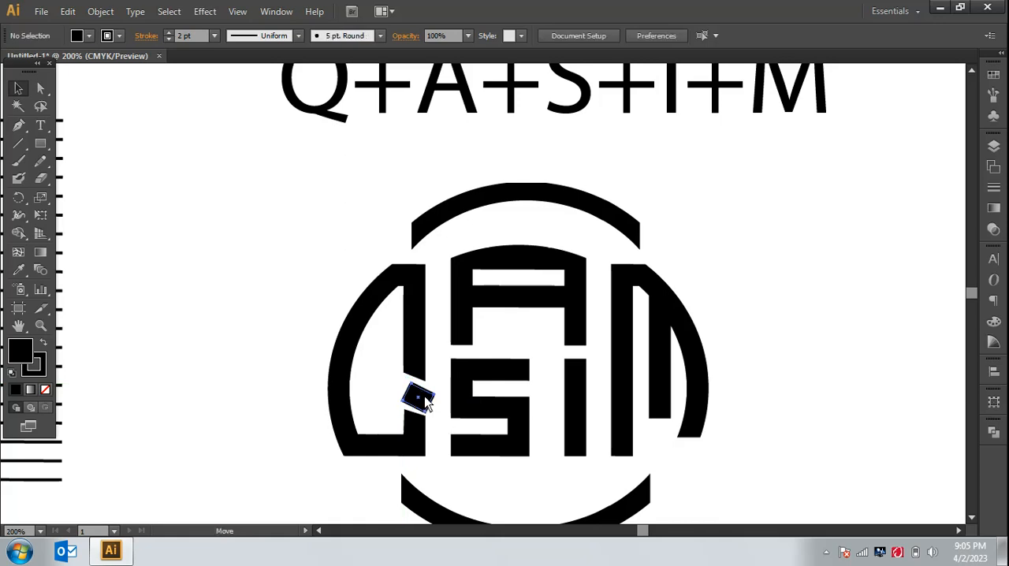
Step: Fine-tune the small rectangle's tilt and shift it left to sit centred in the Q's gap
click(425, 401)
key(ctrl+plus)
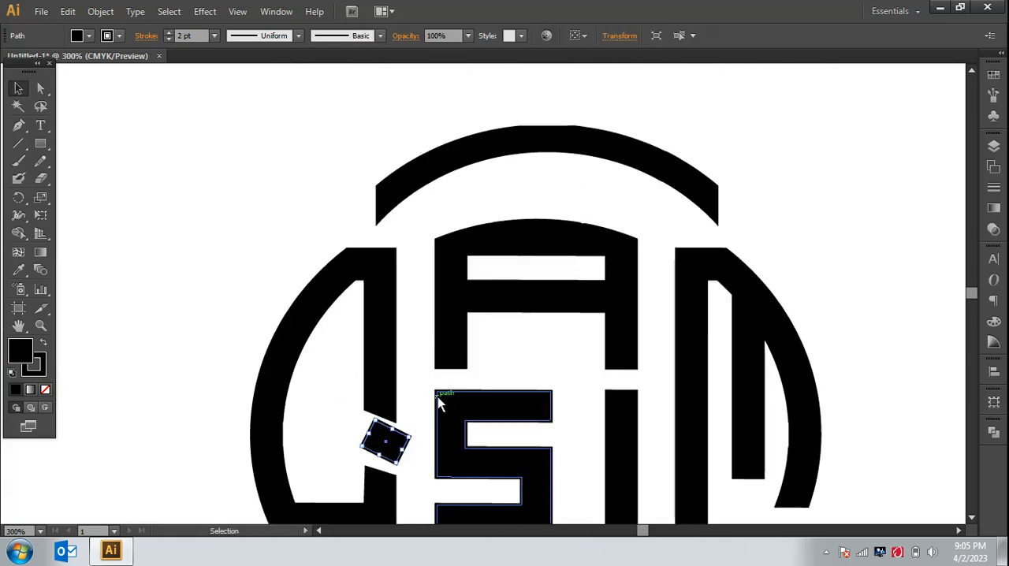
scroll(455, 319, down, 3)
scroll(461, 321, down, 2)
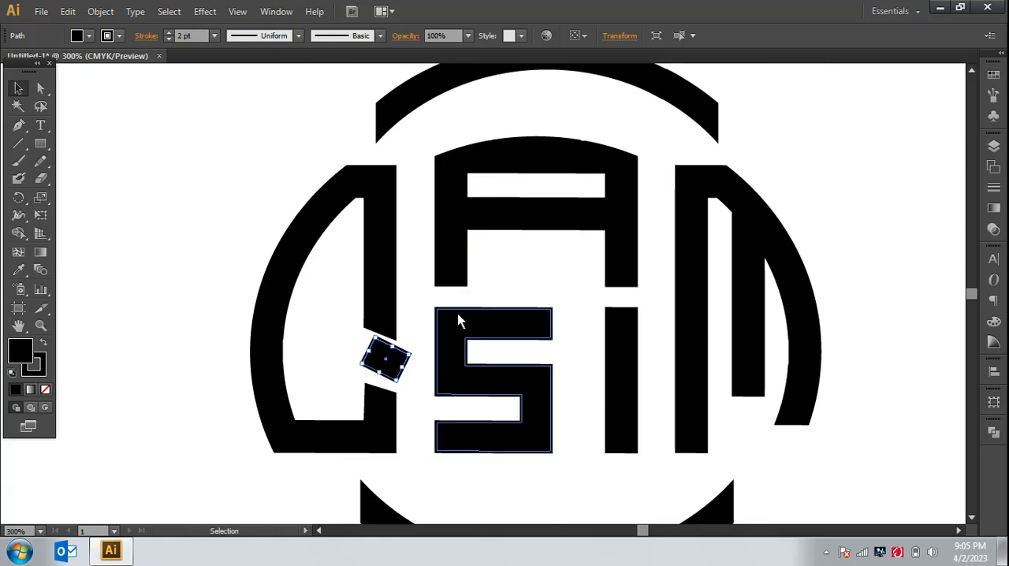
click(311, 373)
click(383, 357)
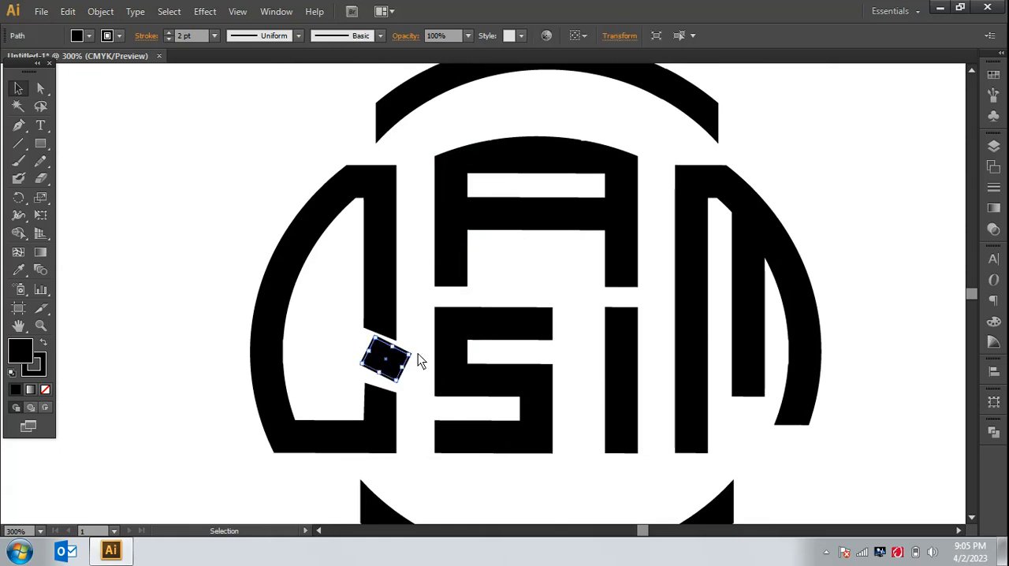
click(423, 370)
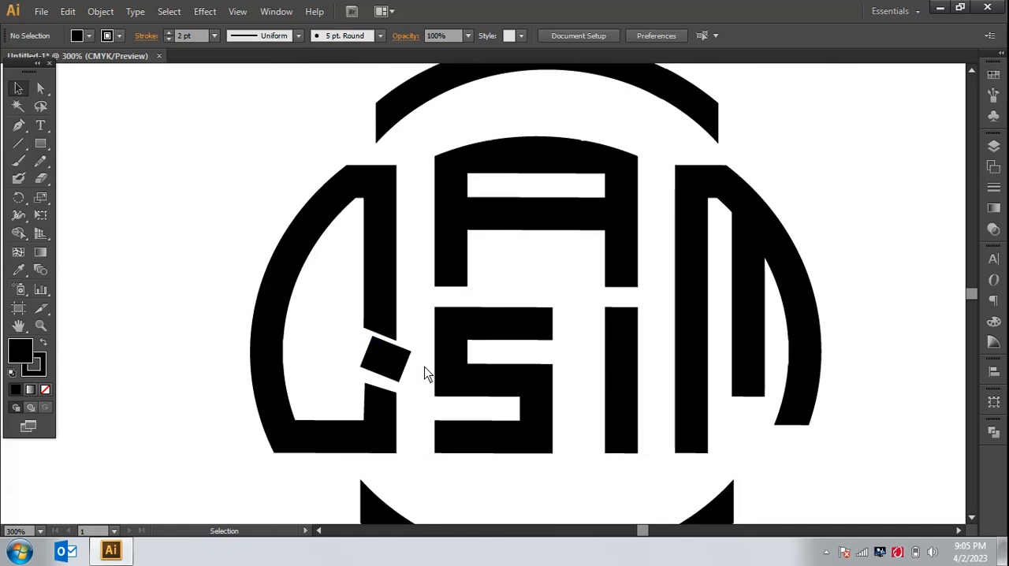
drag(396, 374, 390, 373)
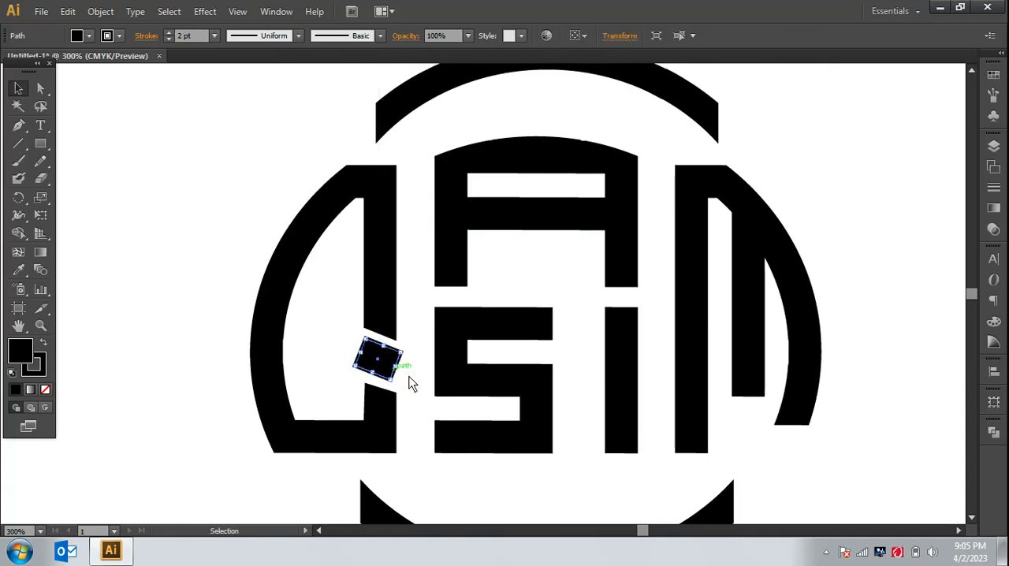
click(423, 387)
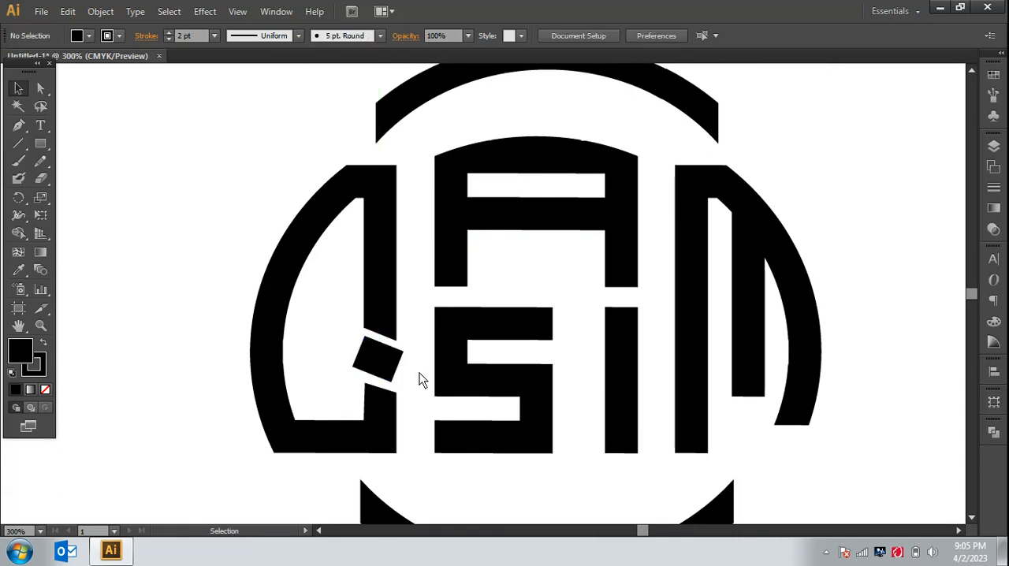
Step: Rotate the small rectangle slightly counterclockwise and reduce its height a little to even its spacing in the gap
click(399, 354)
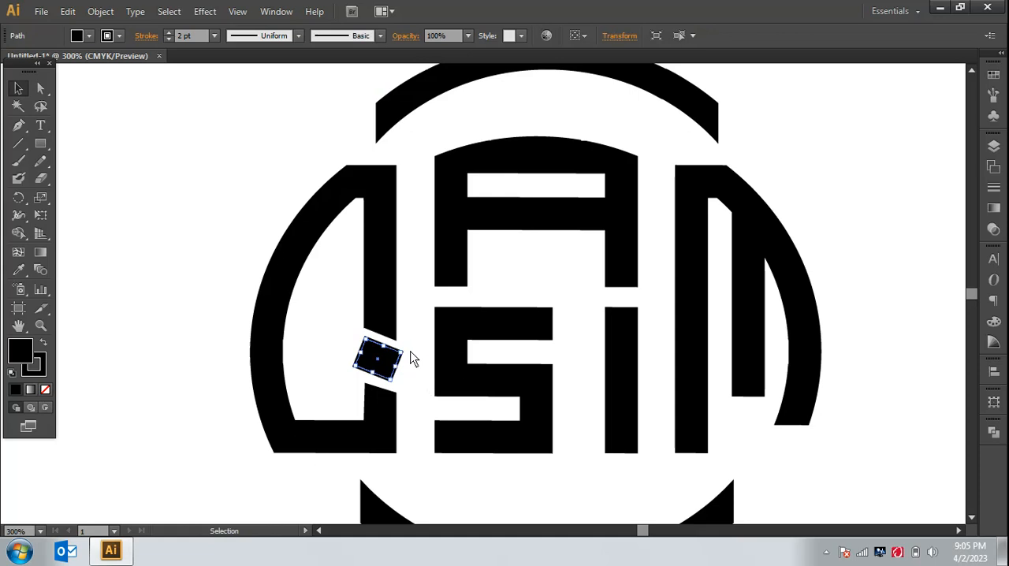
drag(407, 350, 408, 343)
click(419, 352)
click(394, 361)
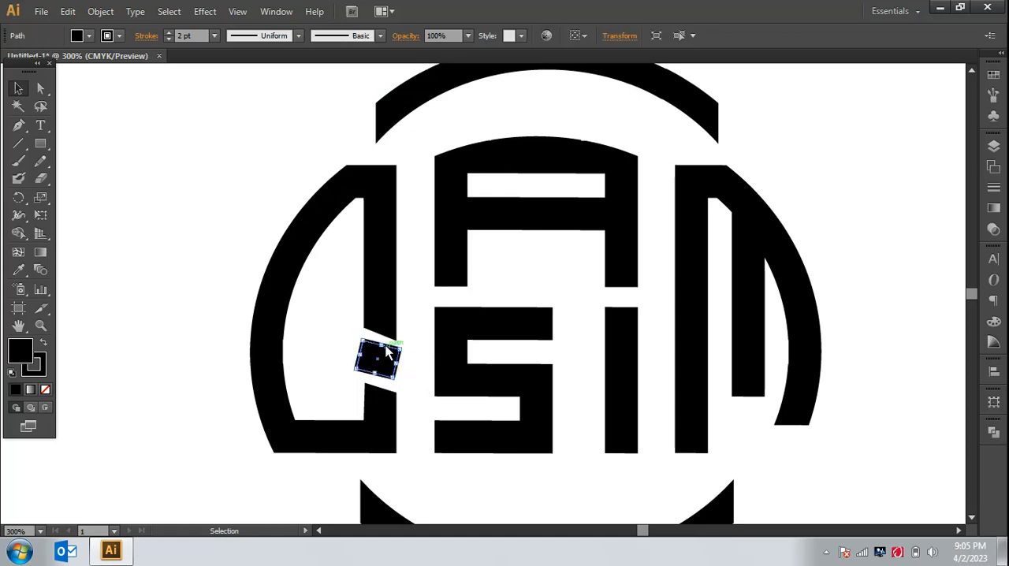
drag(382, 346, 383, 346)
click(422, 371)
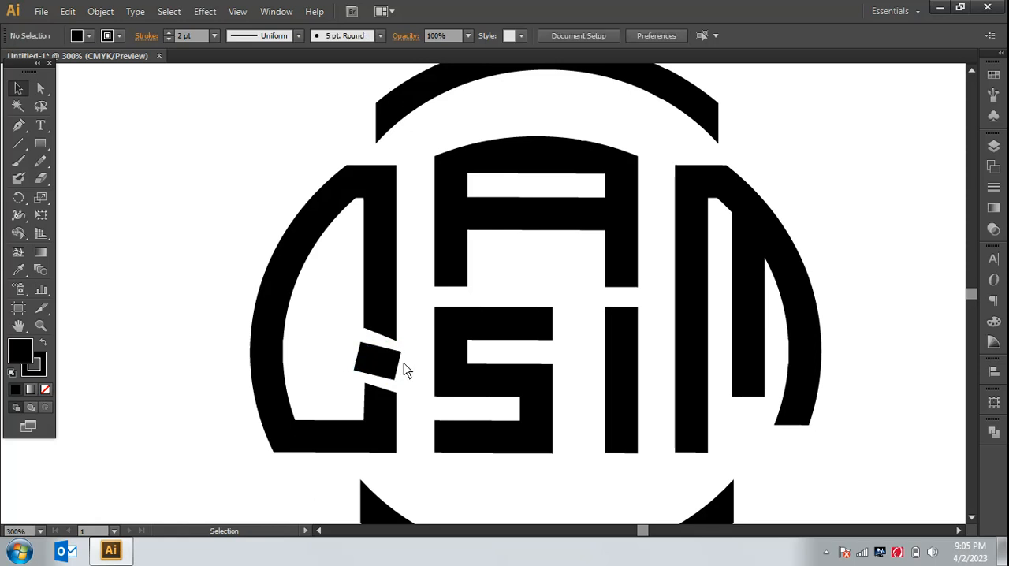
Step: Narrow the small rectangle slightly to match the width of the Q's stem
click(400, 371)
drag(396, 367, 387, 363)
click(414, 369)
click(397, 371)
click(421, 371)
click(428, 375)
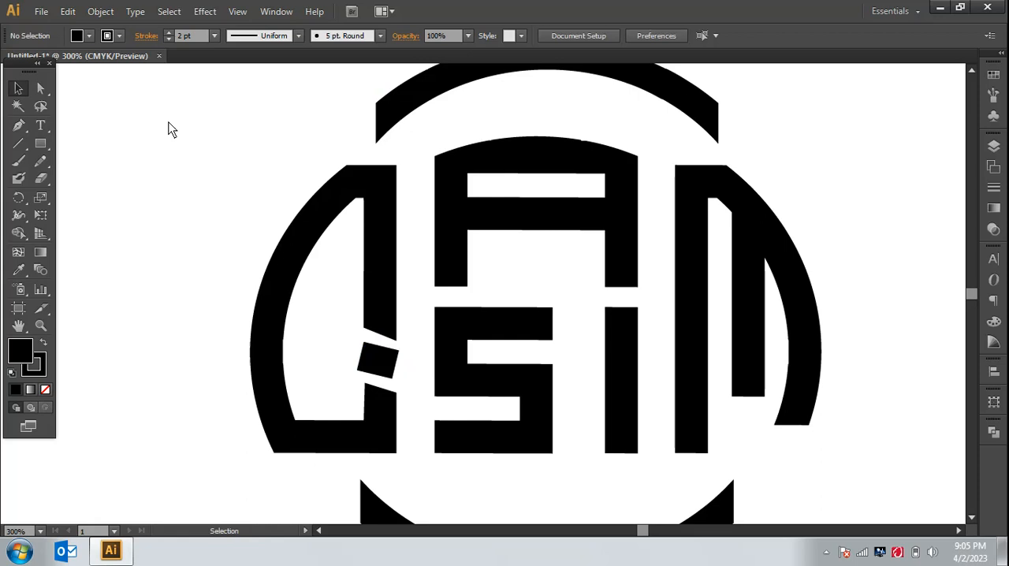
Step: Try to reshape the small rectangle by moving its upper corner points and undo the changes
click(40, 89)
click(374, 355)
drag(374, 355, 402, 345)
click(416, 379)
click(417, 378)
click(415, 367)
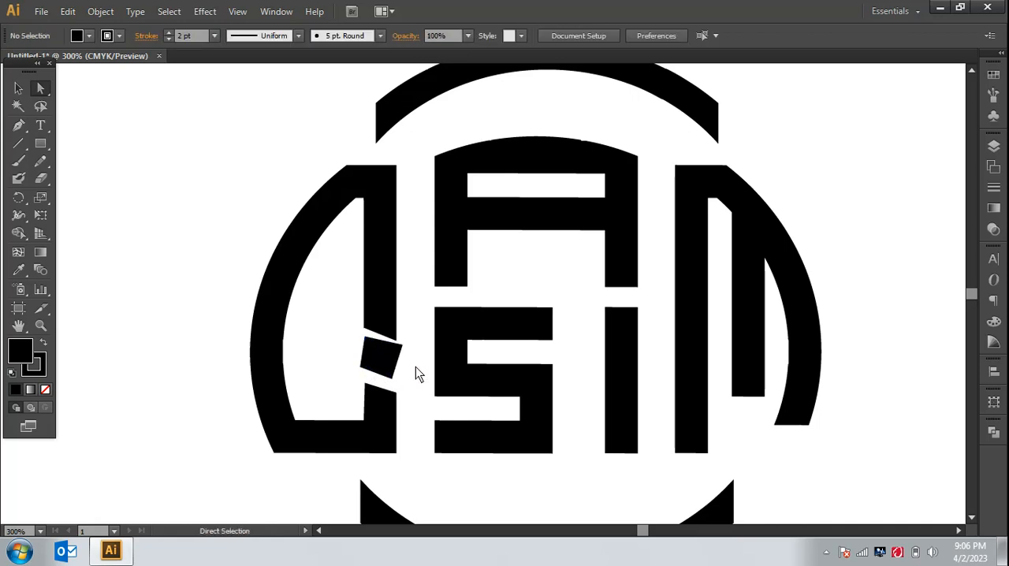
key(ctrl+z)
key(ctrl+z)
key(ctrl+z)
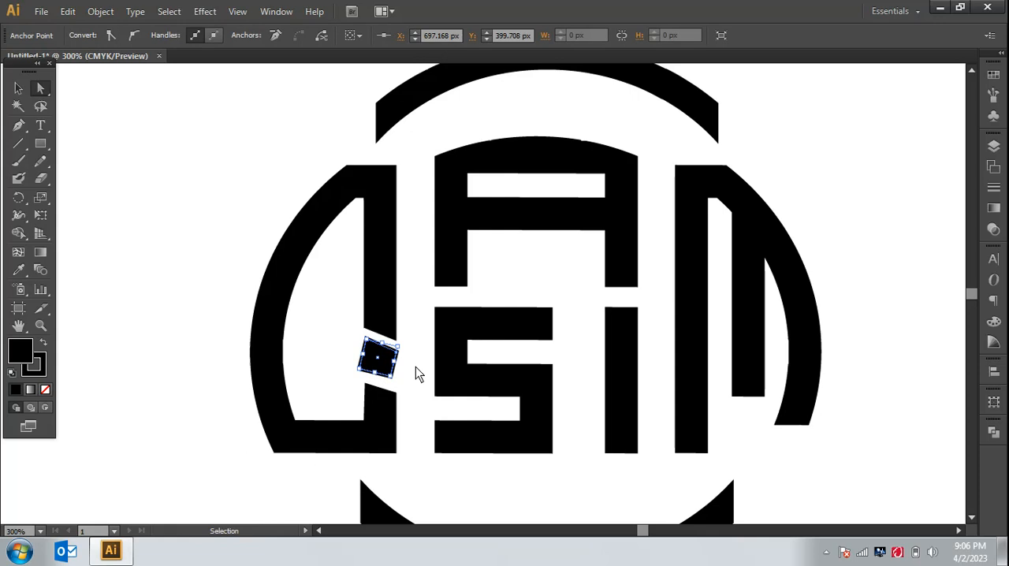
click(409, 378)
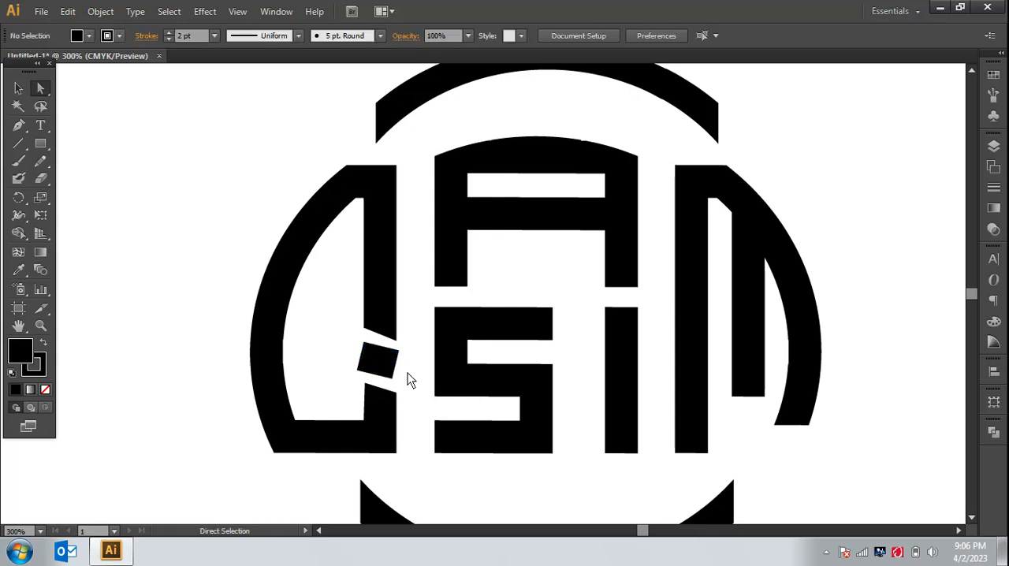
Step: Try to raise the small rectangle's upper-left corner point and undo the move
drag(365, 347, 367, 336)
click(403, 375)
key(ctrl+z)
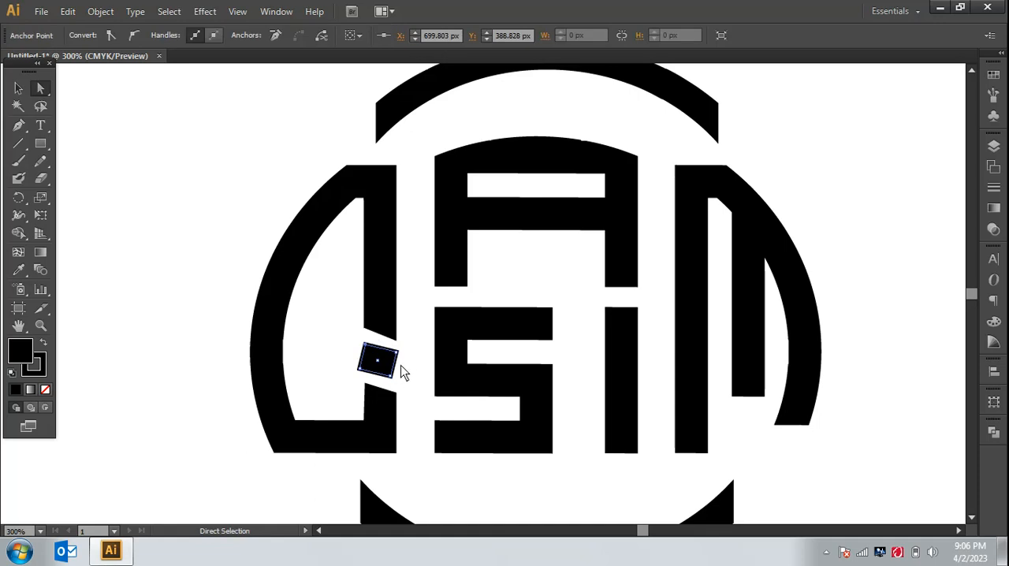
Step: Try to reshape the small rectangle by shifting its upper-left and lower-left corner points
drag(371, 352, 367, 377)
click(412, 397)
click(405, 384)
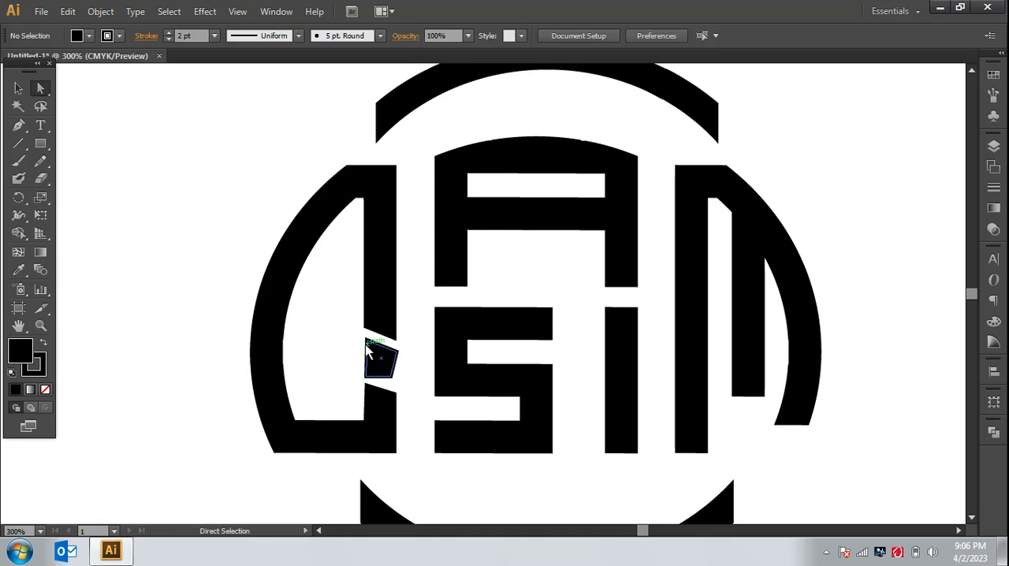
click(384, 386)
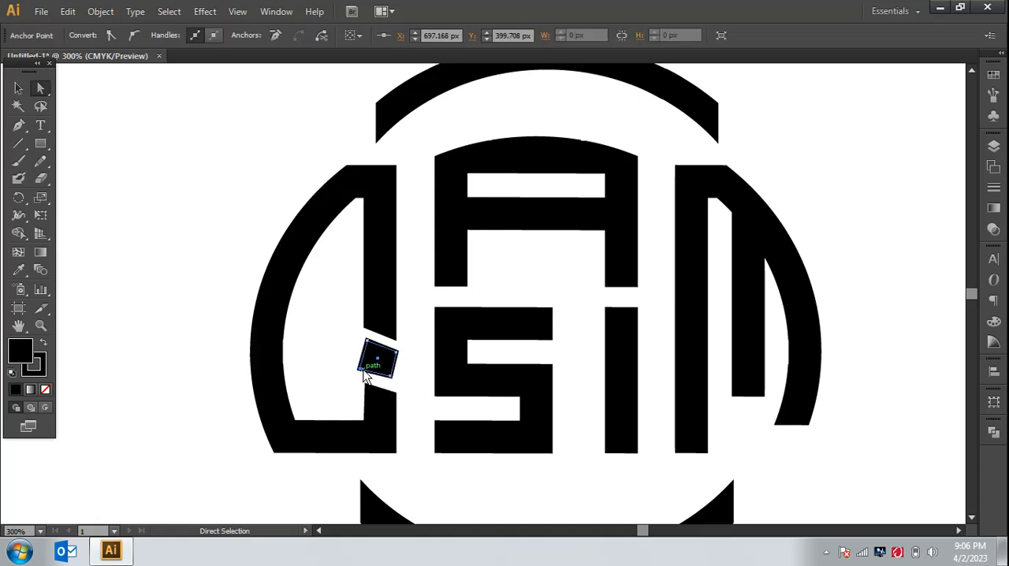
click(362, 372)
drag(363, 372, 360, 370)
click(412, 387)
key(ctrl+=)
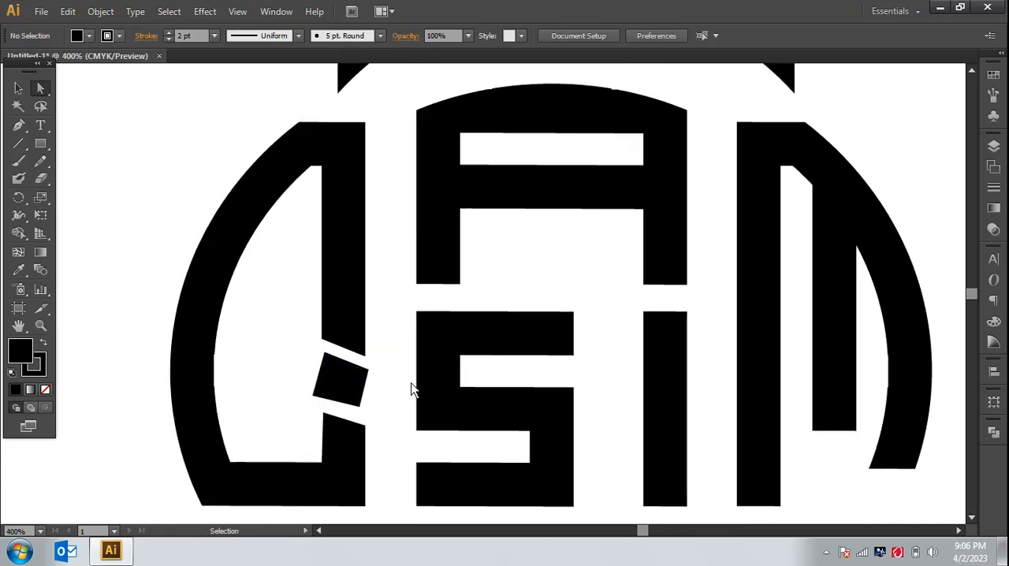
key(ctrl+z)
key(ctrl+z)
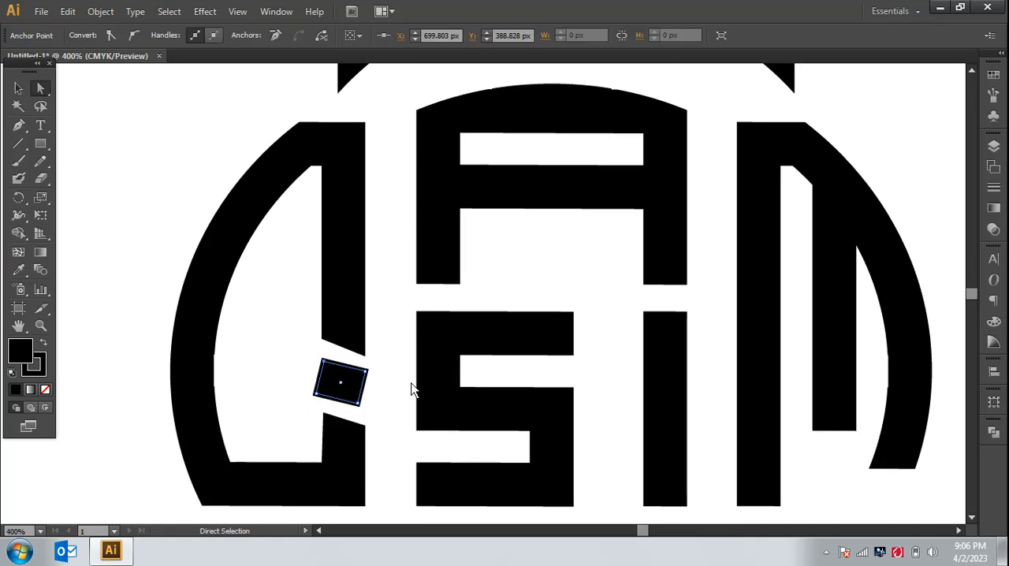
Step: Rotate the small rectangle in the Q's stem gap a few degrees counterclockwise
click(19, 88)
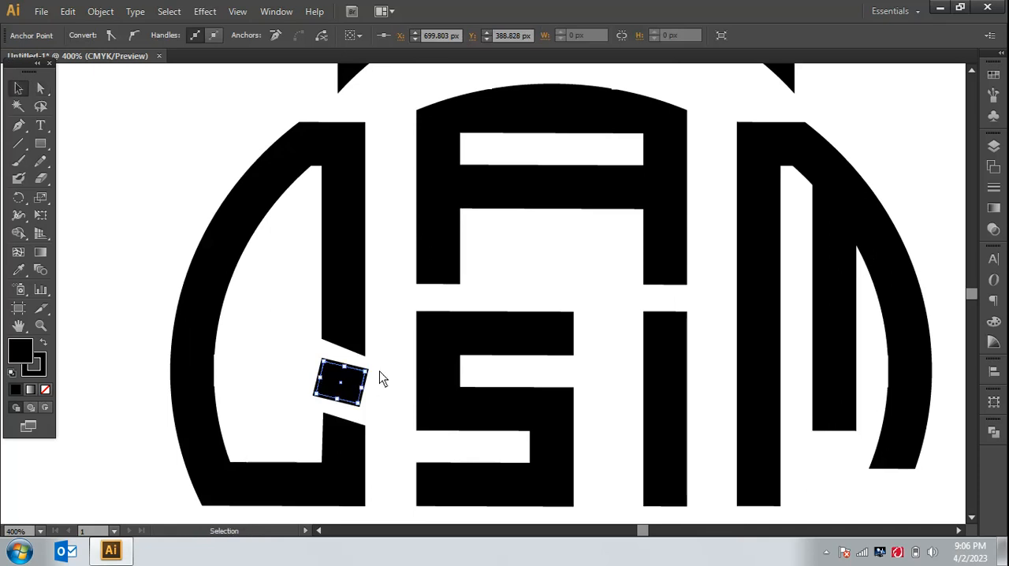
click(379, 392)
click(360, 387)
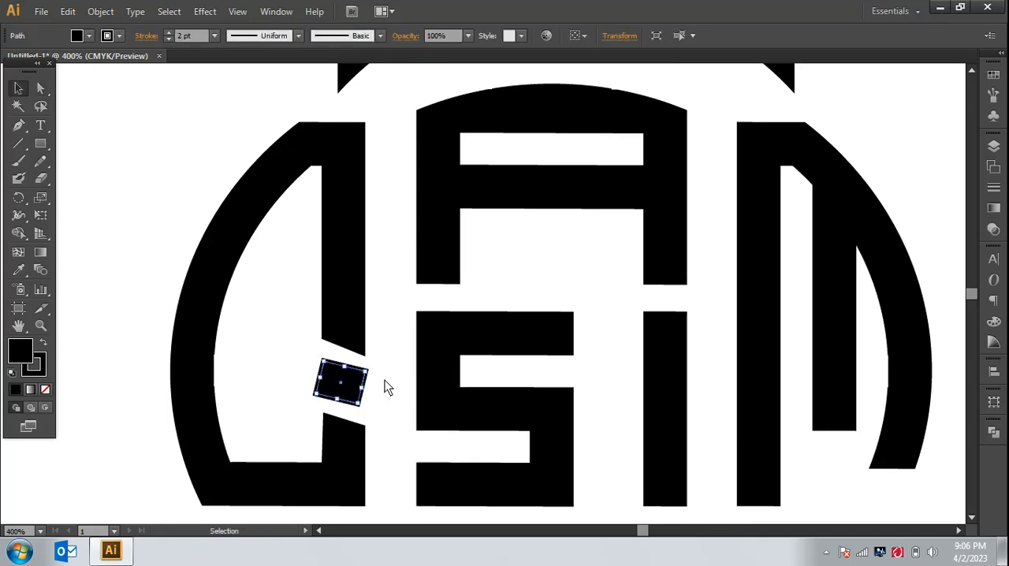
click(386, 385)
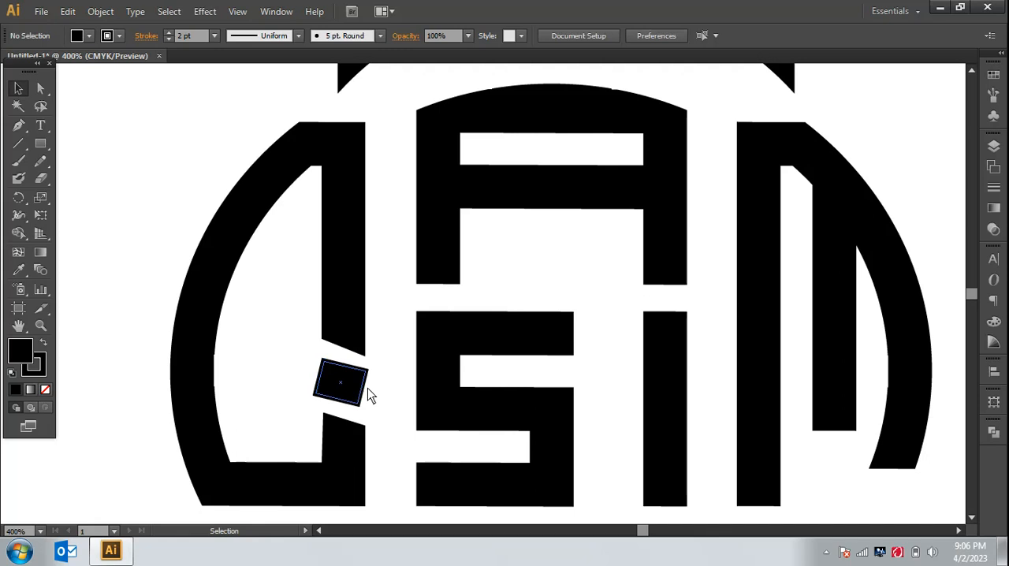
click(368, 386)
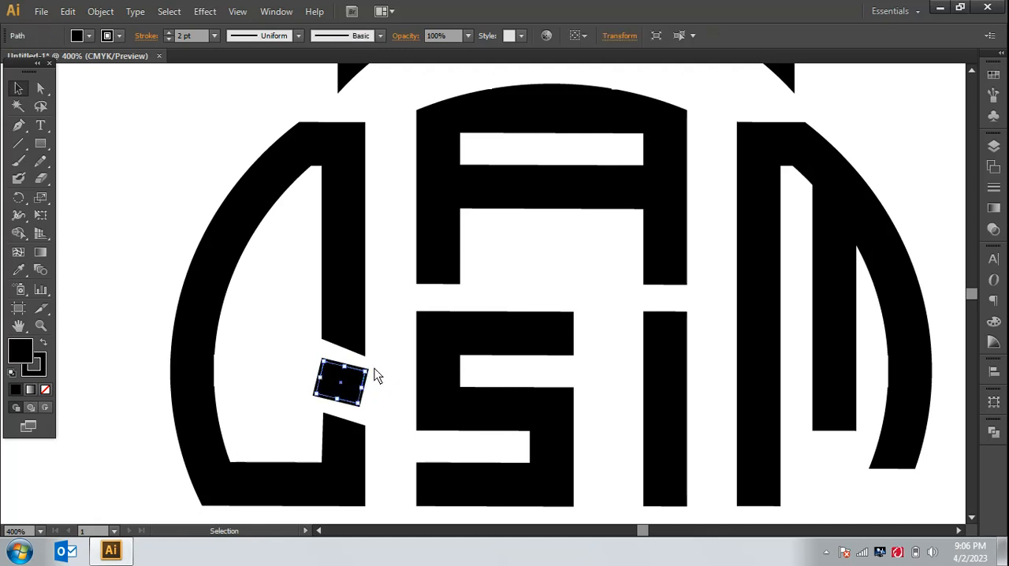
drag(375, 376, 378, 365)
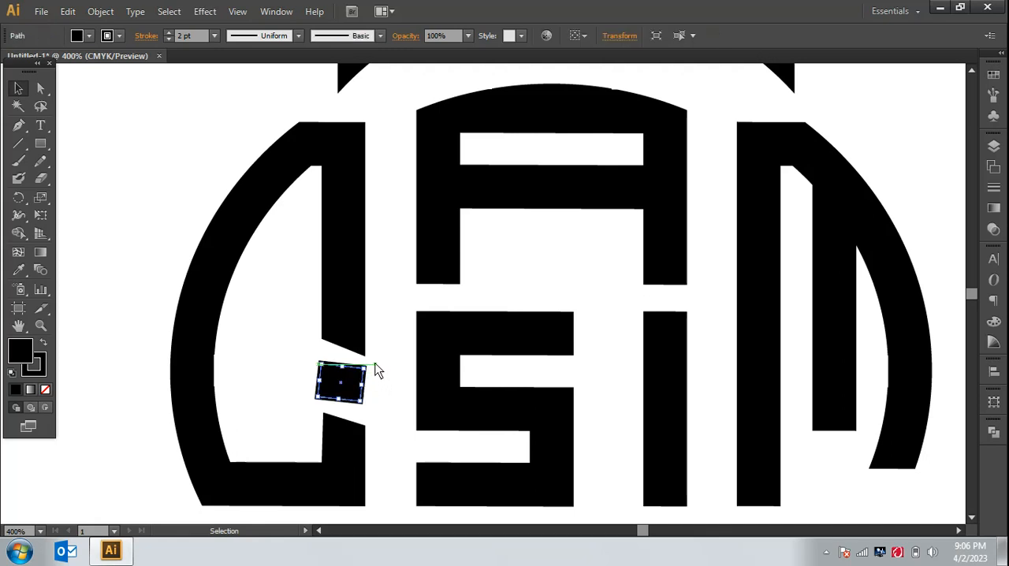
click(381, 381)
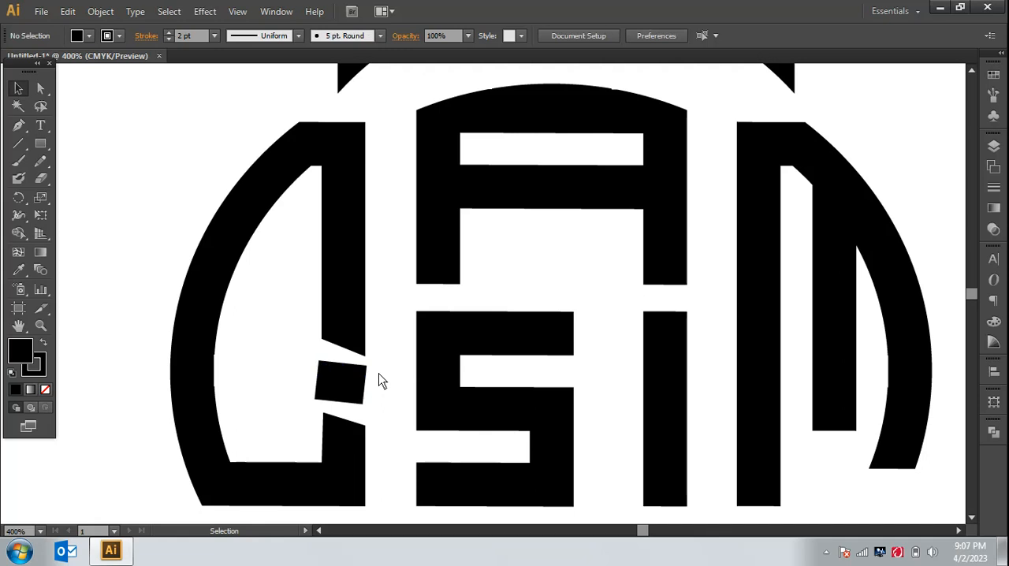
Step: Raise the small rectangle's two left corner points slightly so its upper and lower edges slant with the gap
click(40, 89)
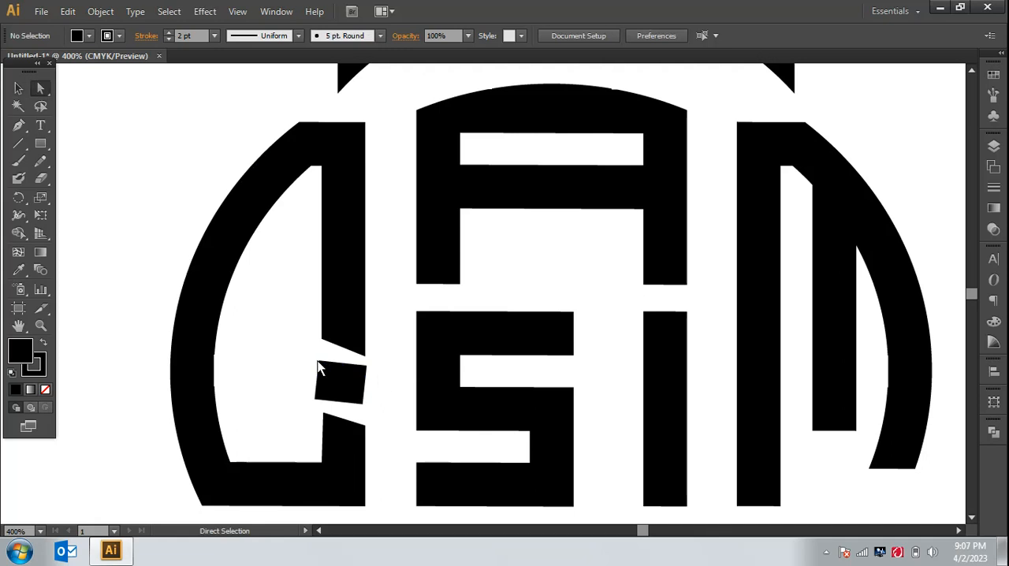
drag(320, 364, 321, 358)
click(402, 393)
drag(317, 405, 319, 396)
click(392, 403)
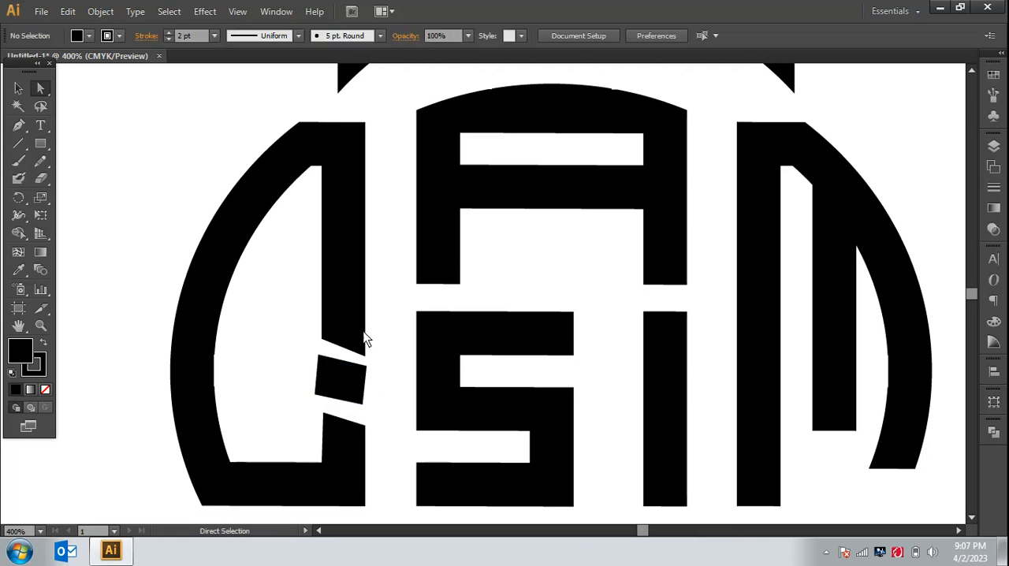
Step: Narrow the small rectangle slightly from its left side to align with the Q's stem
click(19, 88)
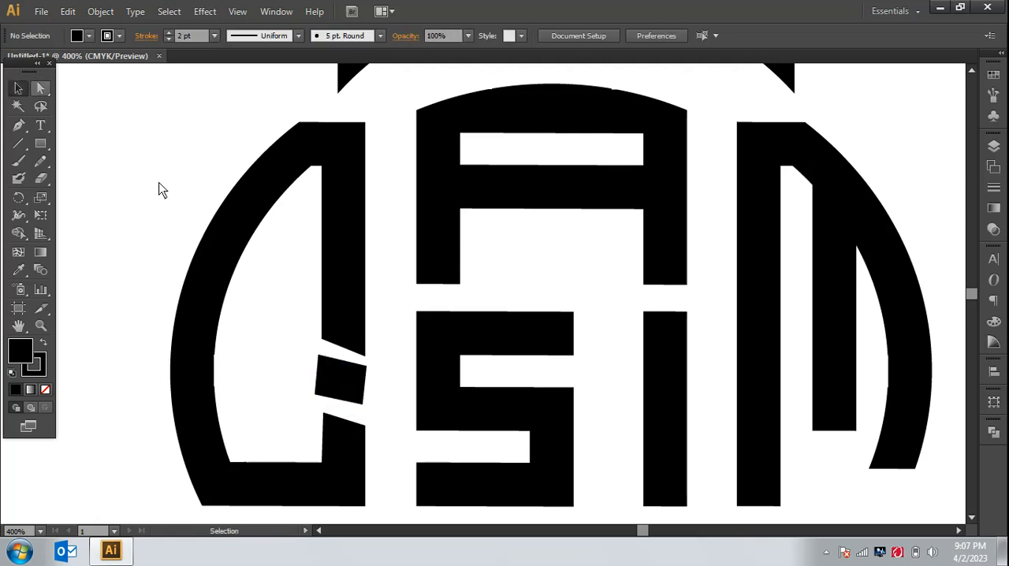
click(338, 394)
drag(318, 383, 322, 383)
click(381, 384)
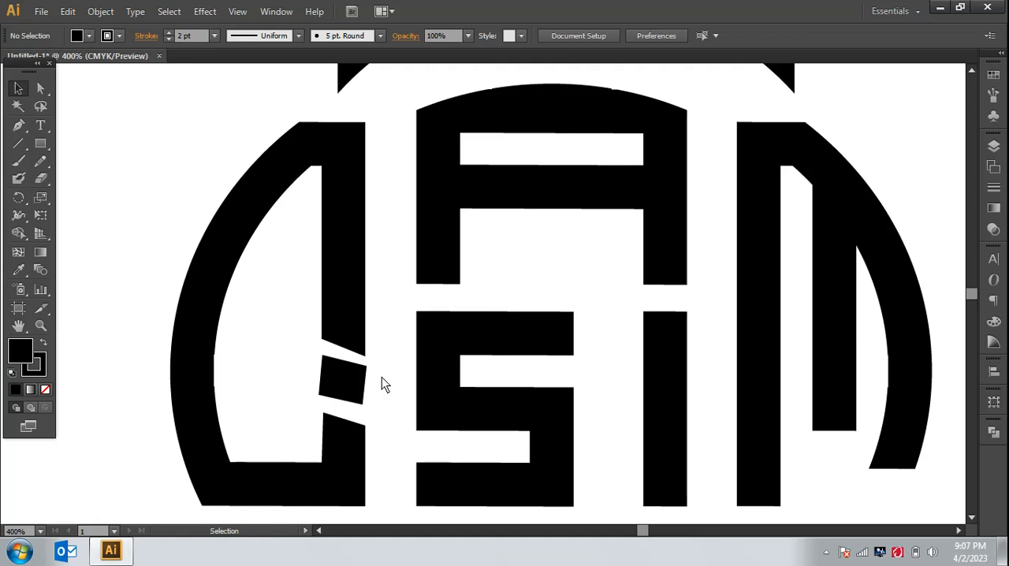
Step: Adjust the cut end of the Q's upper stem so its edge runs parallel to the small rectangle's upper edge
key(ctrl+minus)
key(ctrl+minus)
key(ctrl+minus)
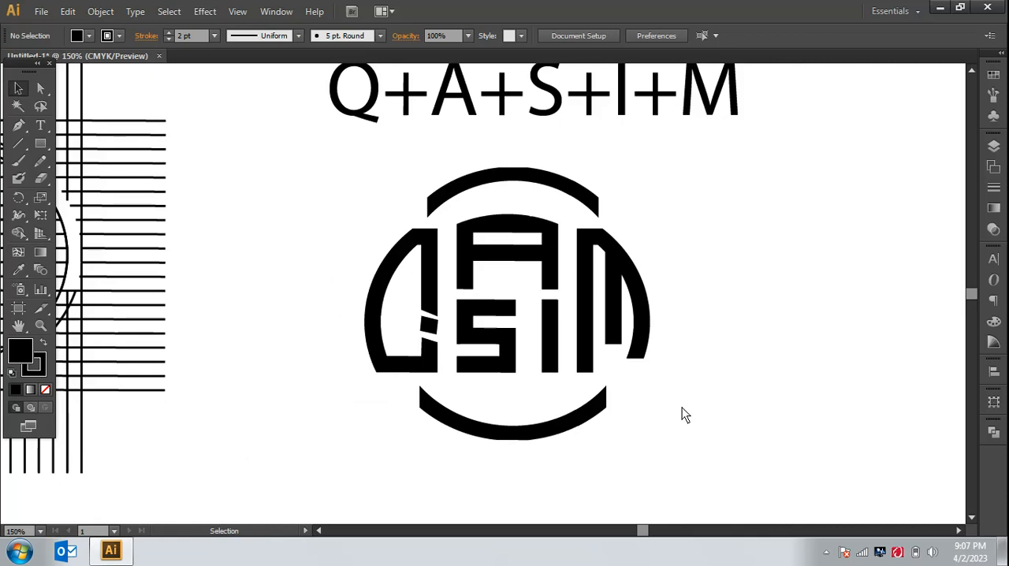
key(ctrl+plus)
key(ctrl+plus)
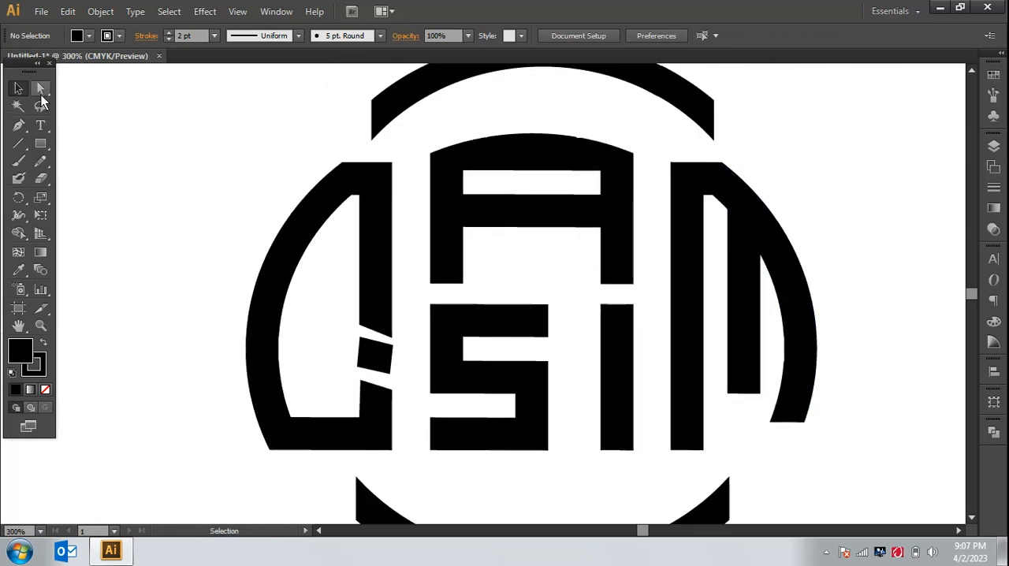
click(41, 91)
drag(360, 323, 361, 334)
click(320, 329)
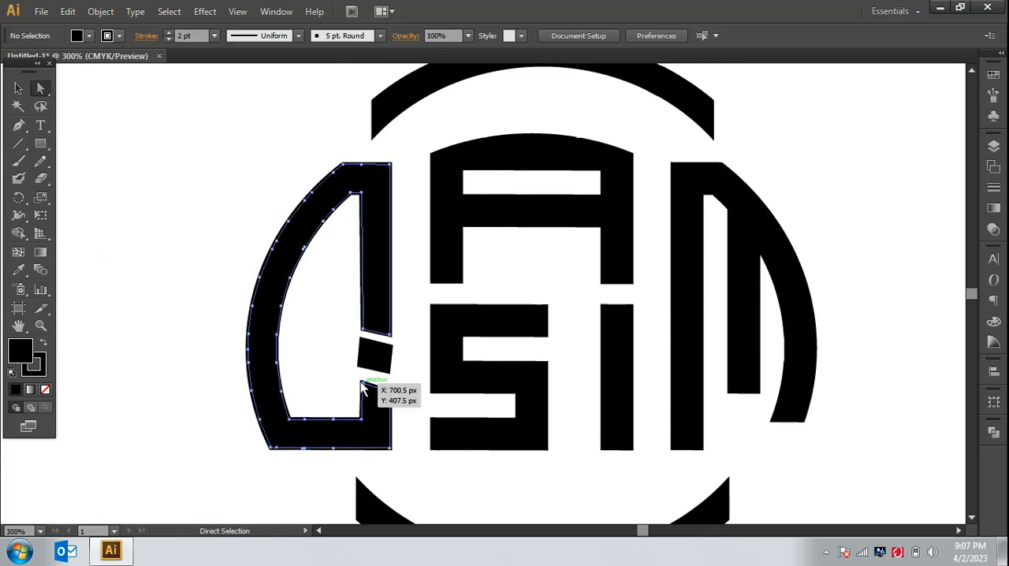
Step: Raise both corner points of the Q's lower stem end to narrow the gap below the small rectangle
drag(362, 387, 392, 398)
shift+click(390, 392)
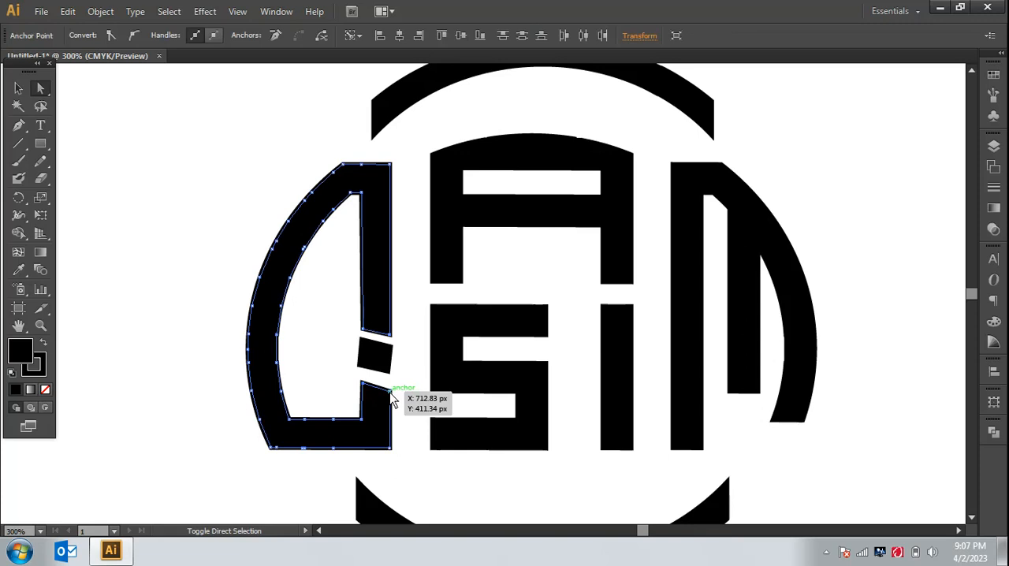
drag(384, 392, 394, 387)
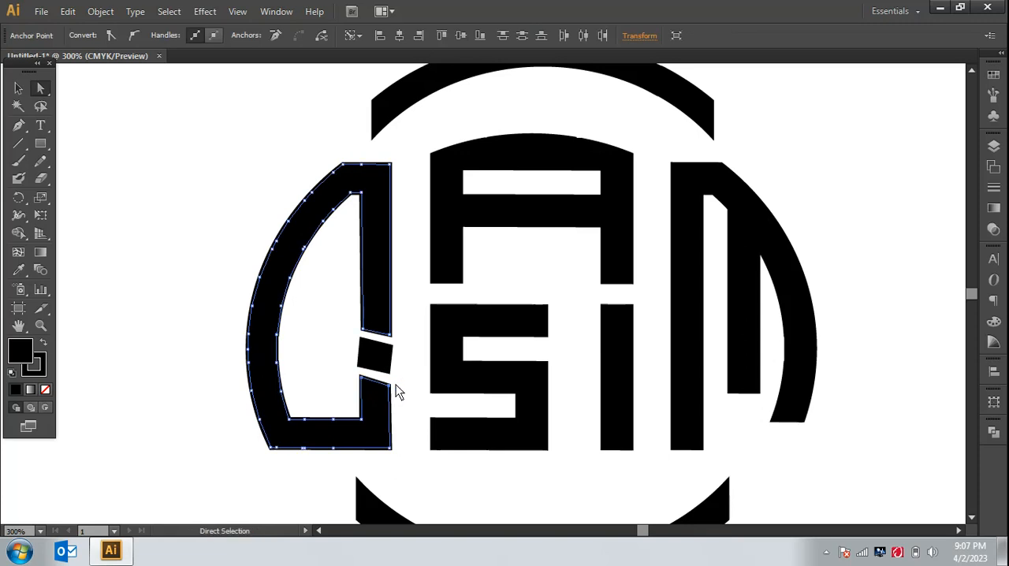
click(402, 390)
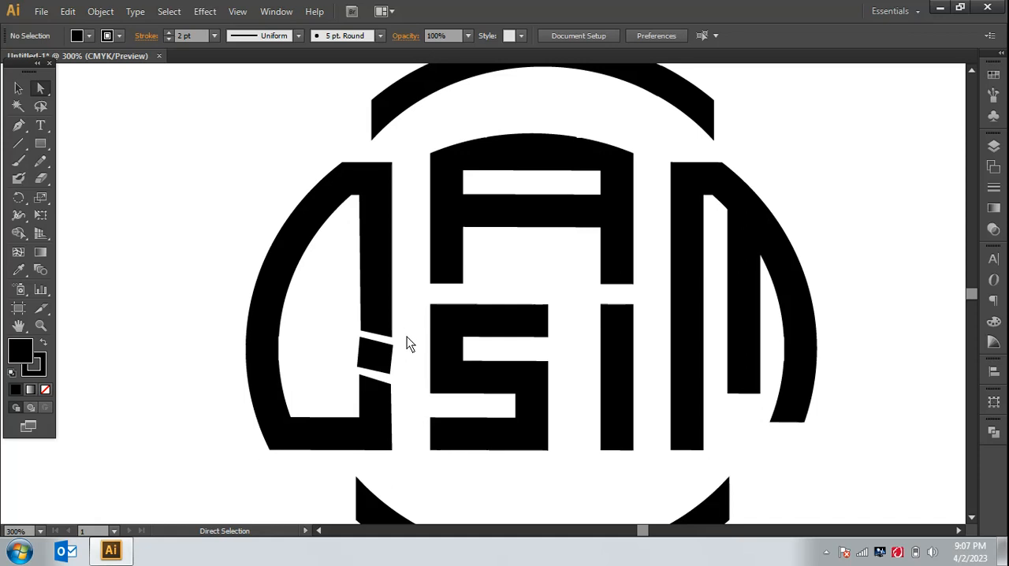
drag(394, 377, 387, 384)
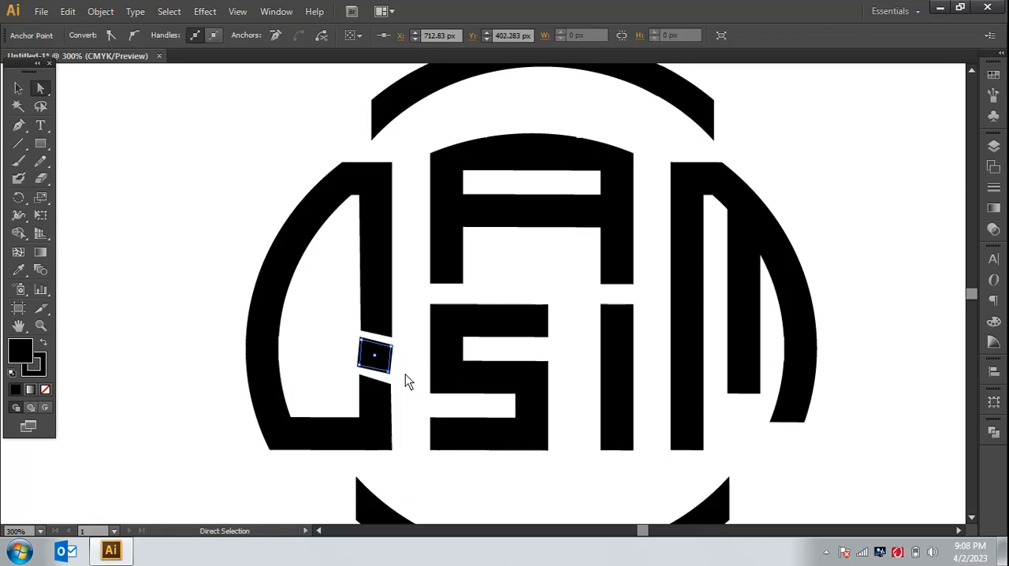
click(405, 374)
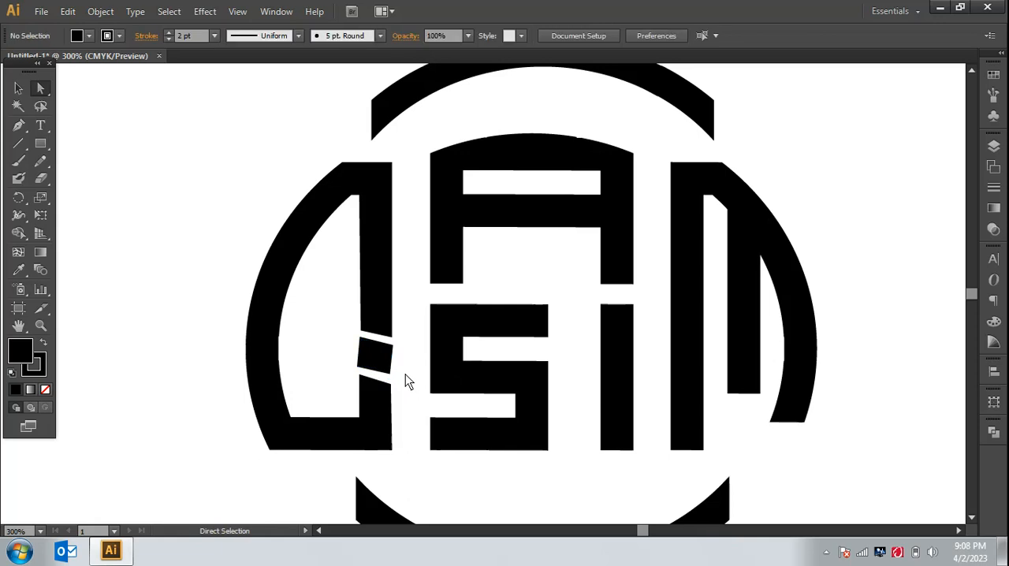
Step: Move the bottom curved band slightly upward toward the letters
key(ctrl+minus)
key(ctrl+minus)
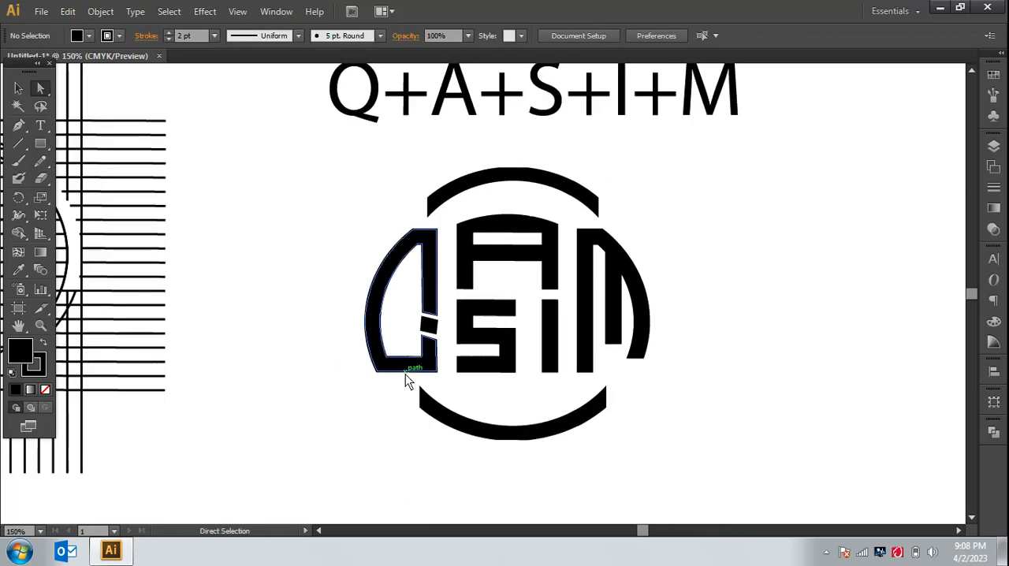
click(18, 88)
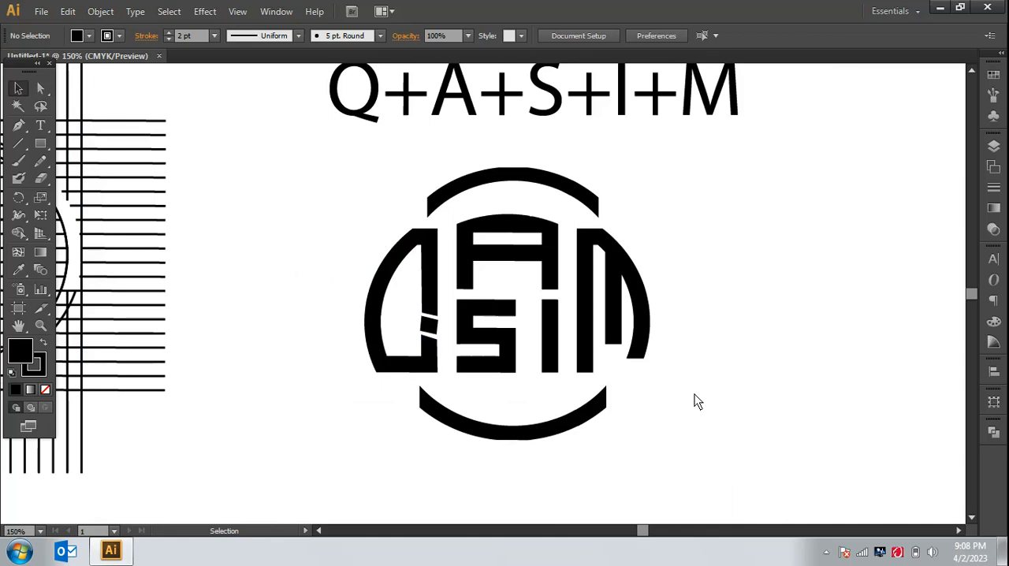
drag(583, 423, 580, 419)
click(661, 430)
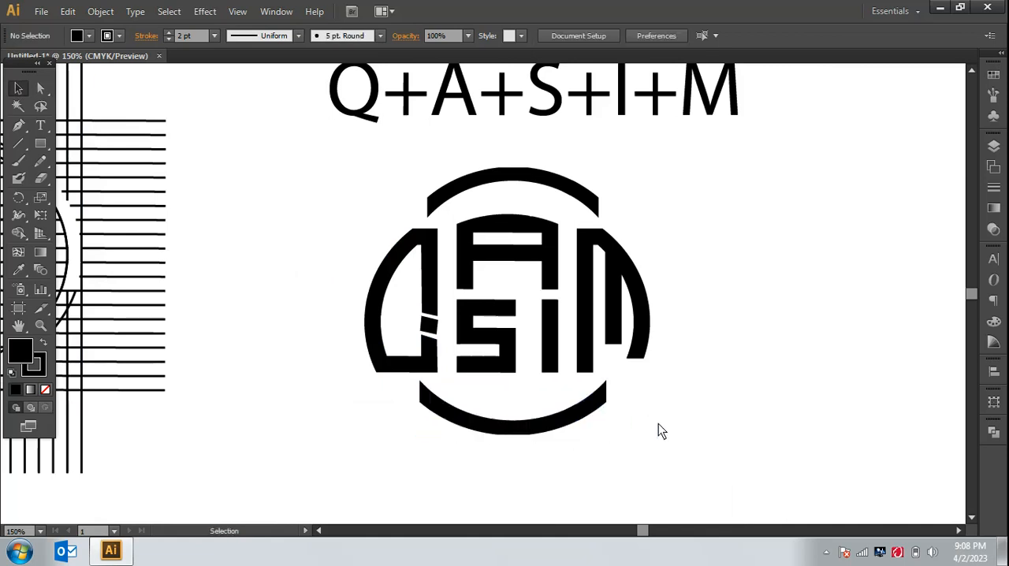
key(ctrl+0)
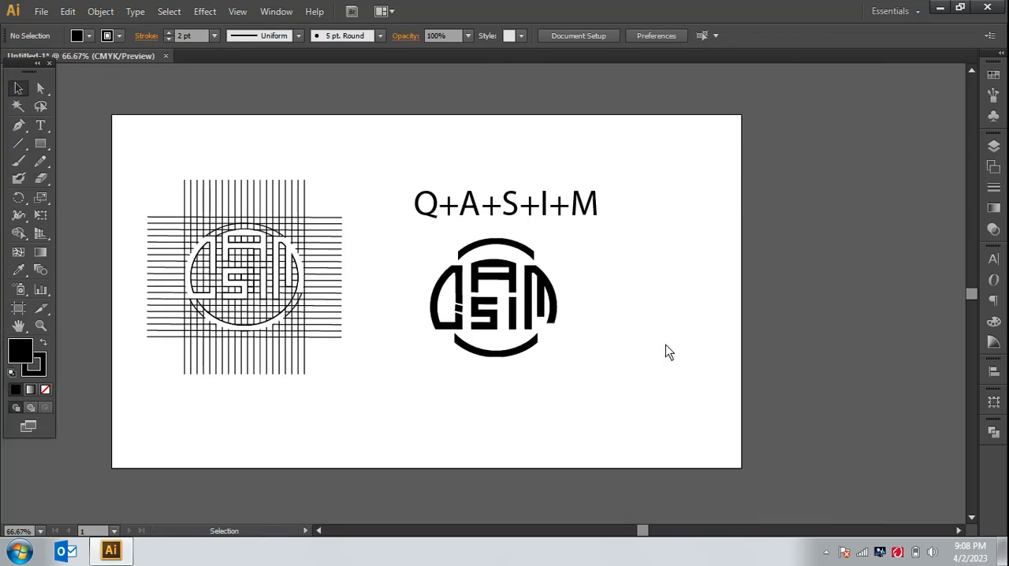
key(ctrl+plus)
key(ctrl+plus)
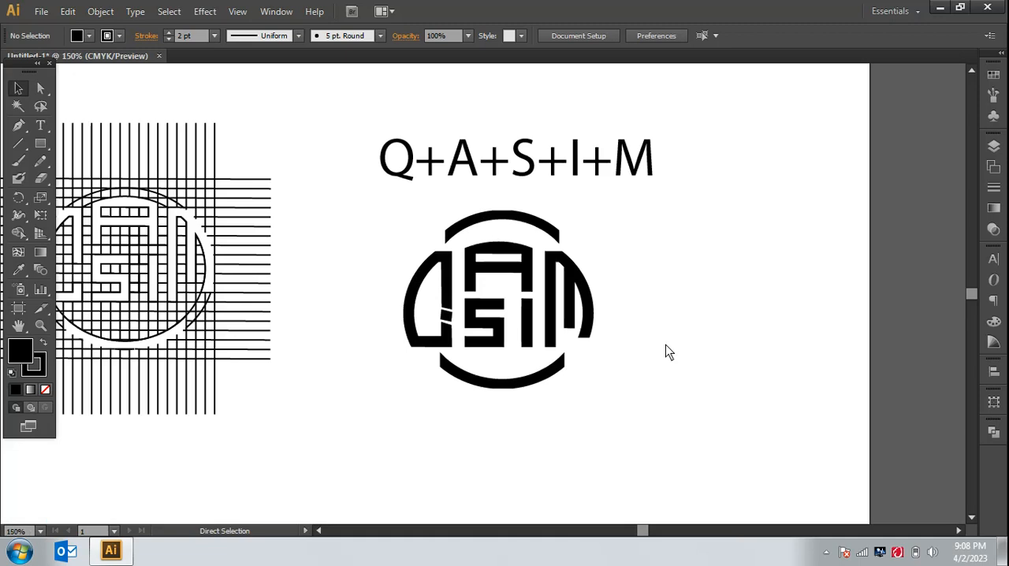
drag(424, 323, 430, 328)
click(462, 389)
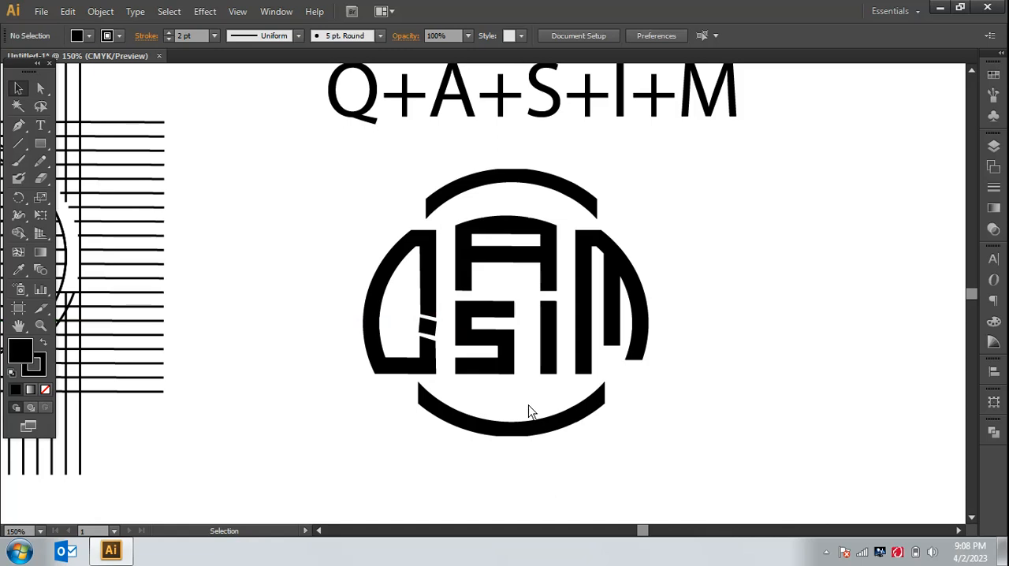
Step: Move the line of letters joined by plus signs from above the logo to below it
key(ctrl+minus)
key(ctrl+minus)
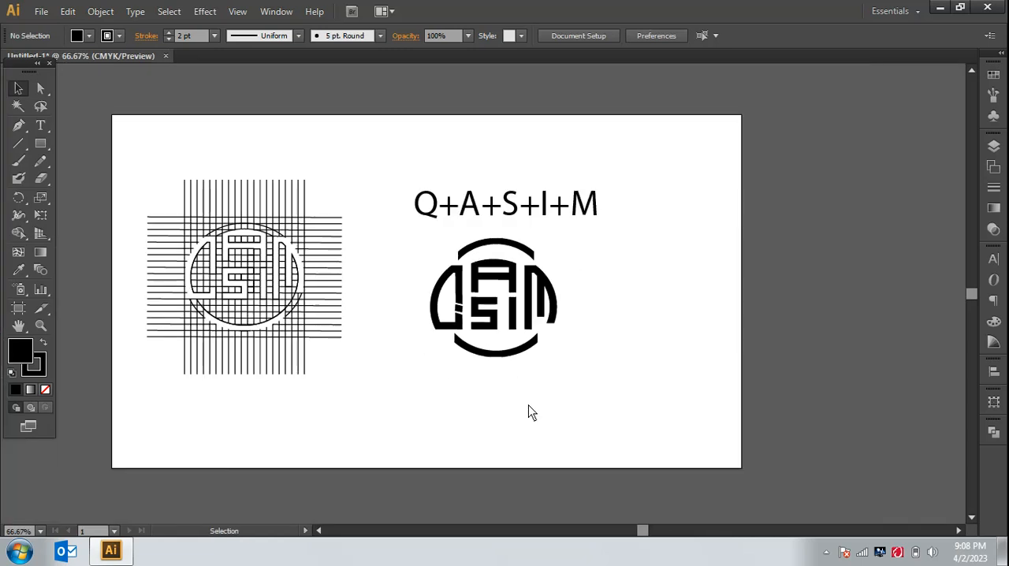
drag(575, 226, 611, 394)
click(633, 389)
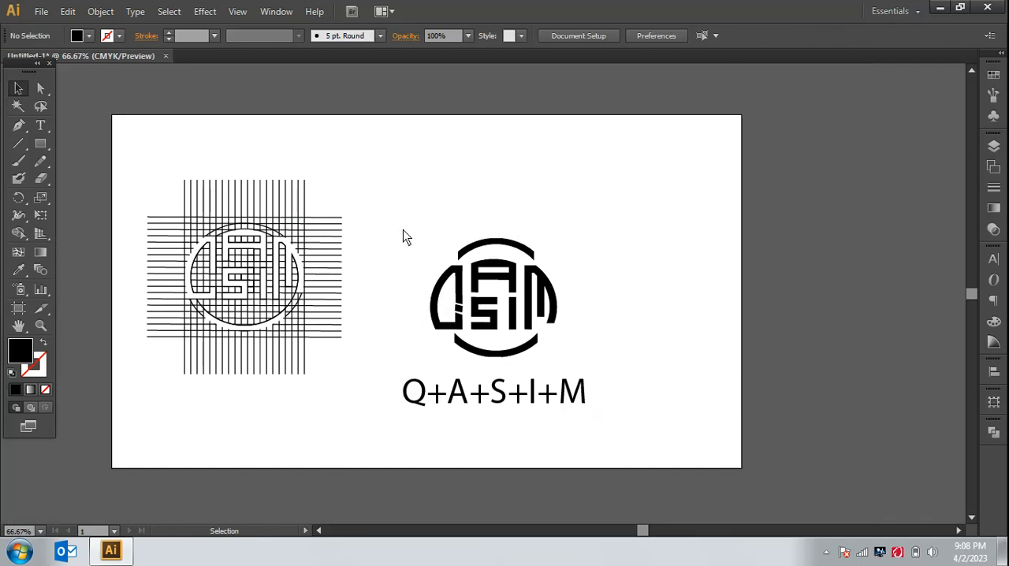
Step: Move the logo and the letter line together upward on the artboard
drag(403, 229, 583, 417)
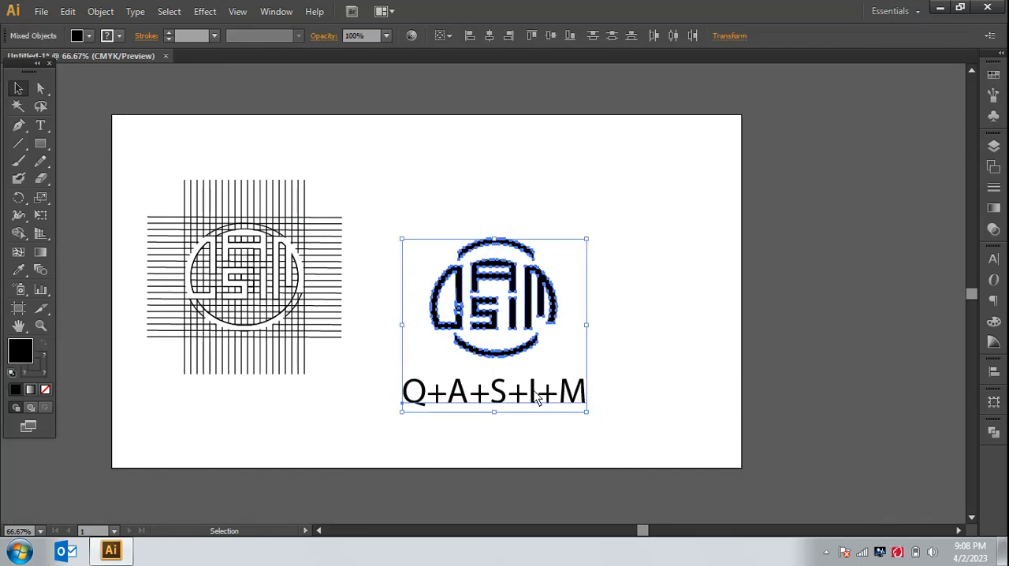
drag(547, 398, 552, 354)
click(620, 375)
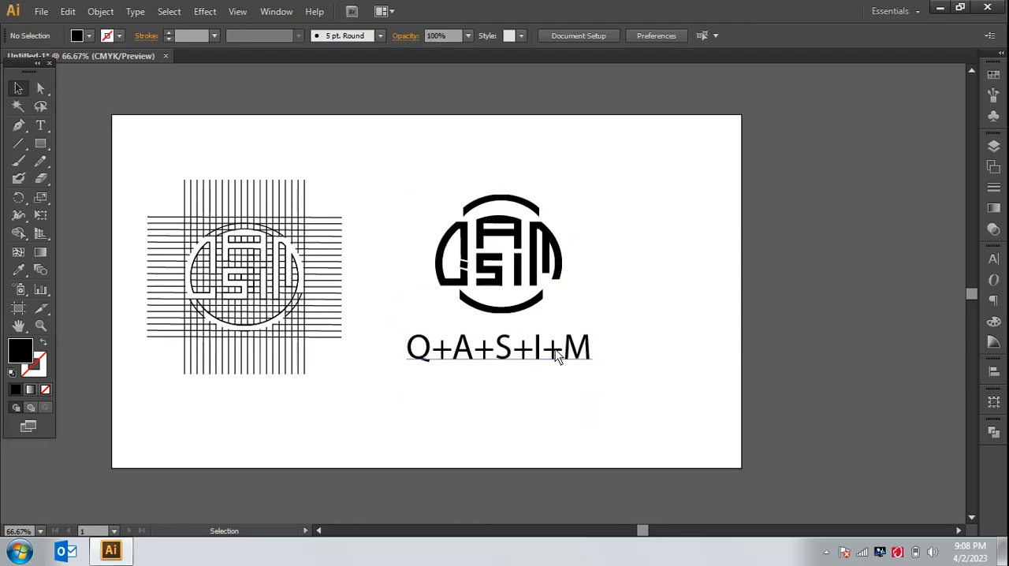
Step: Change the letter line's font to Mont in a heavy bold style and center the line beneath the logo
click(552, 351)
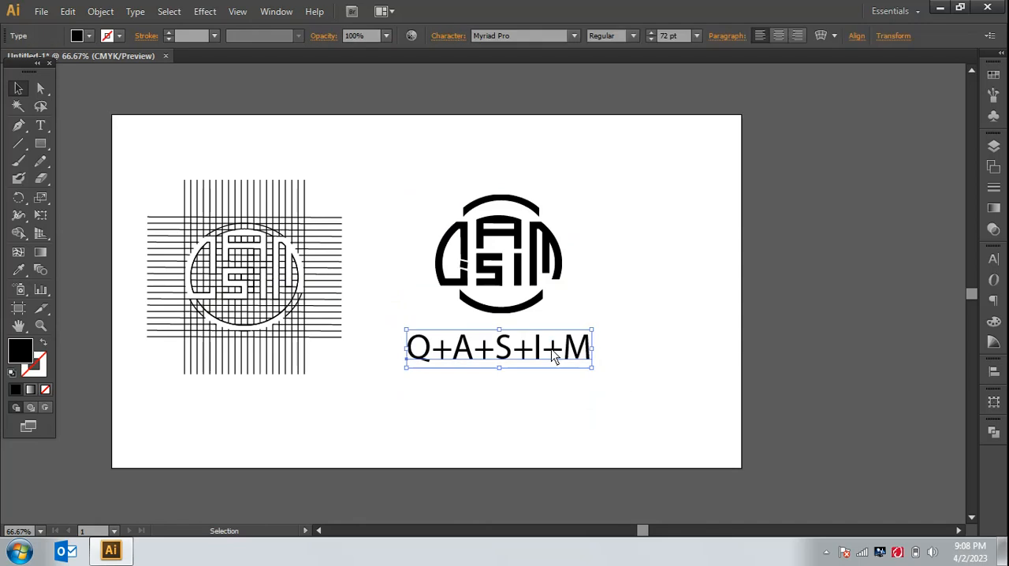
click(525, 37)
key(Down)
key(Down)
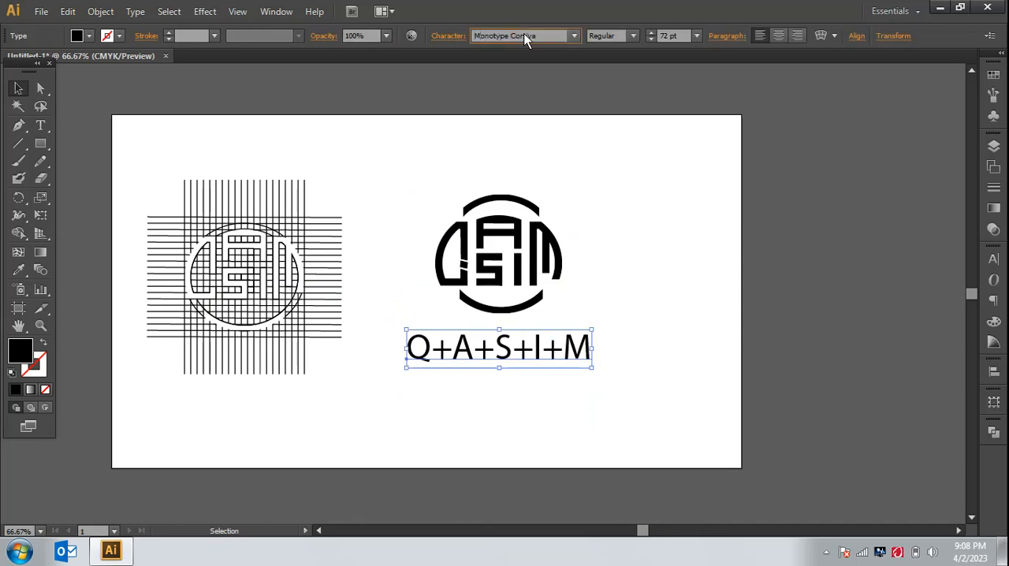
text(Mont)
click(632, 36)
click(652, 278)
click(652, 284)
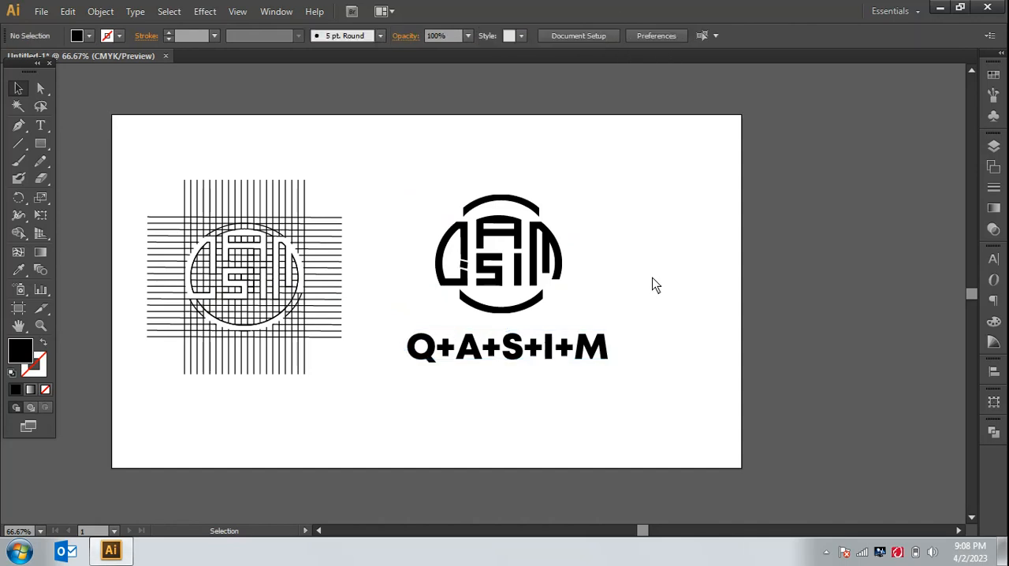
drag(596, 354, 591, 357)
click(643, 350)
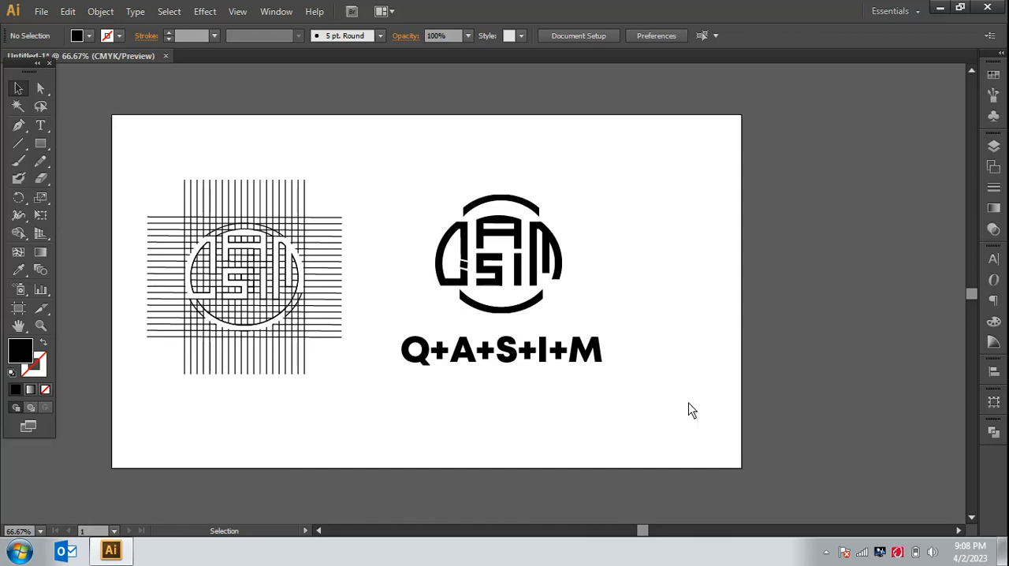
key(ctrl+equal)
key(ctrl+equal)
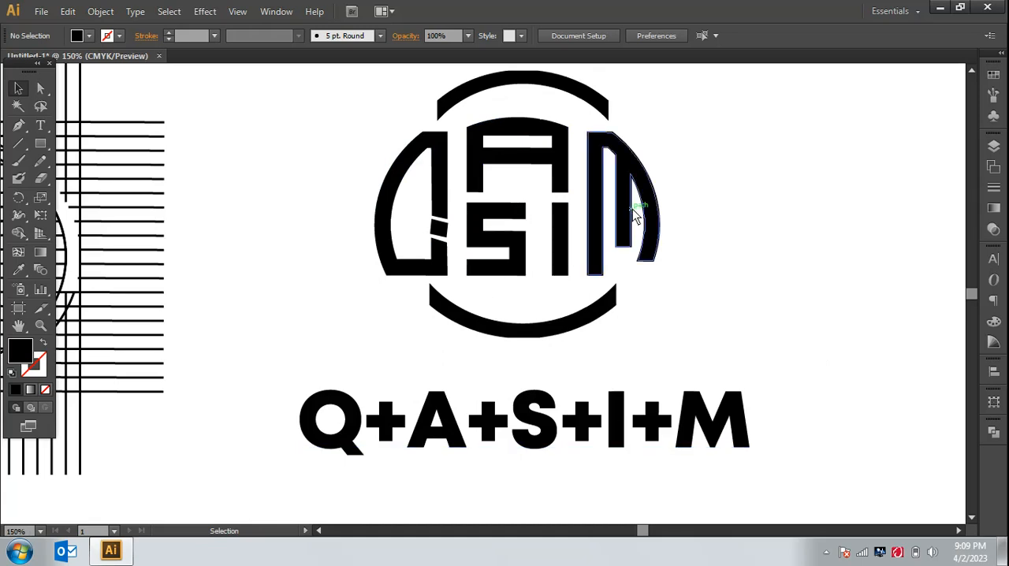
key(ctrl+minus)
key(ctrl+minus)
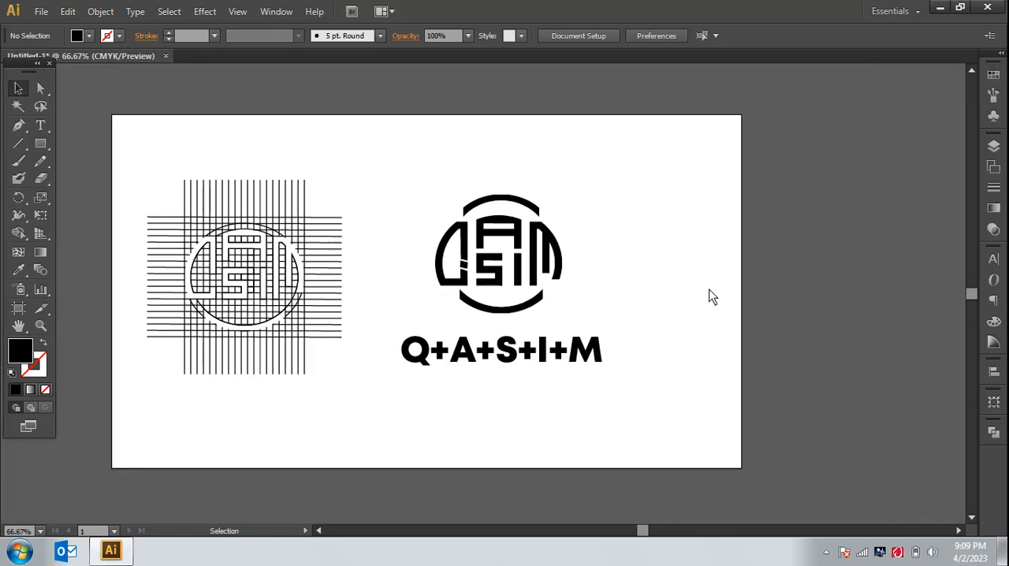
click(826, 553)
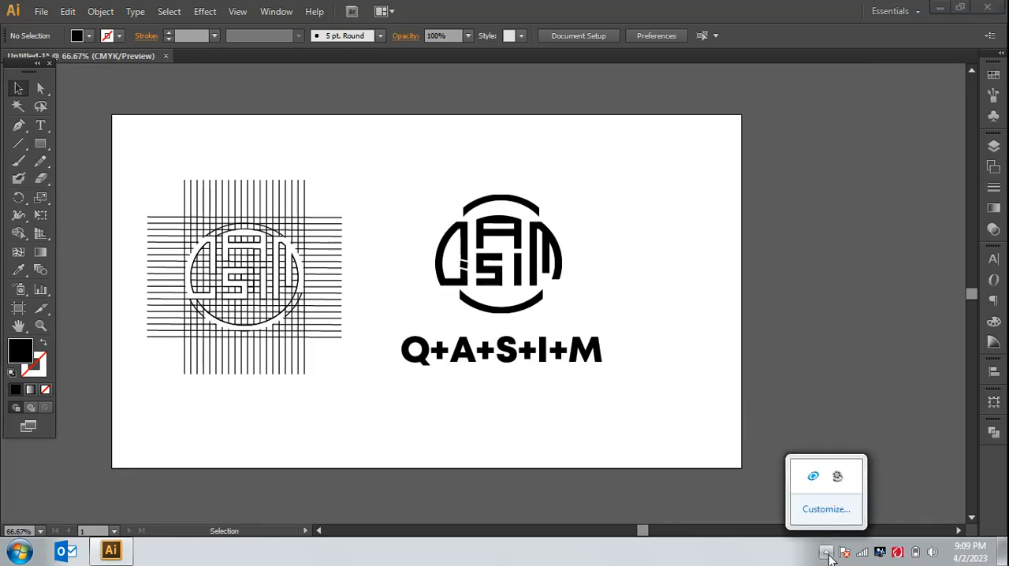